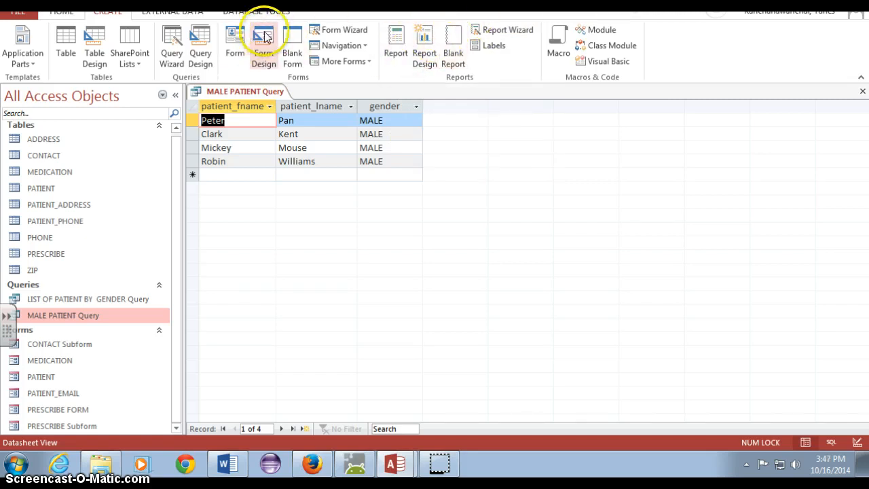
Start a wizard-built report on the PATIENT table with the patient_fname, patient_lname and gender fields, leaving out patient_id.
left_click(503, 36)
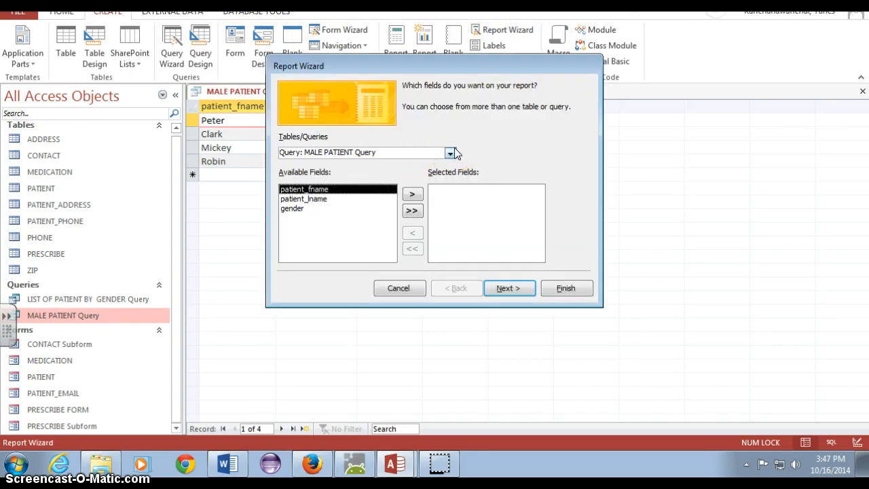
left_click(450, 152)
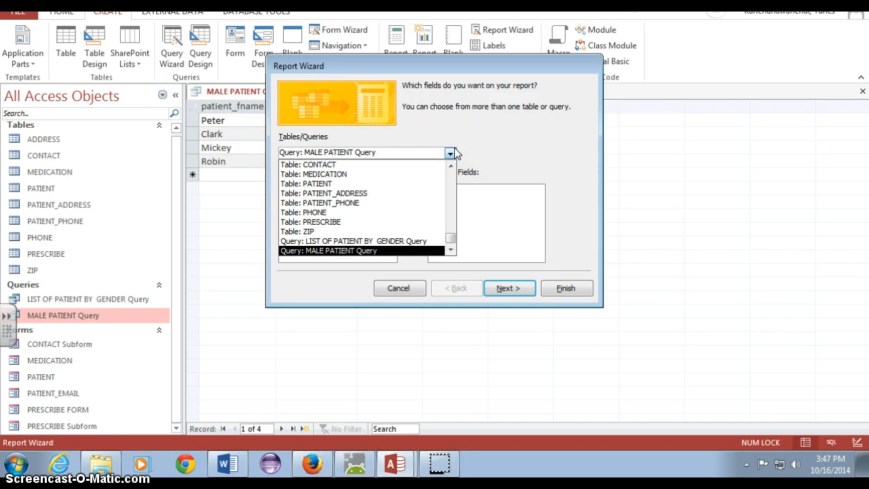
left_click_drag(452, 237, 453, 199)
left_click(417, 193)
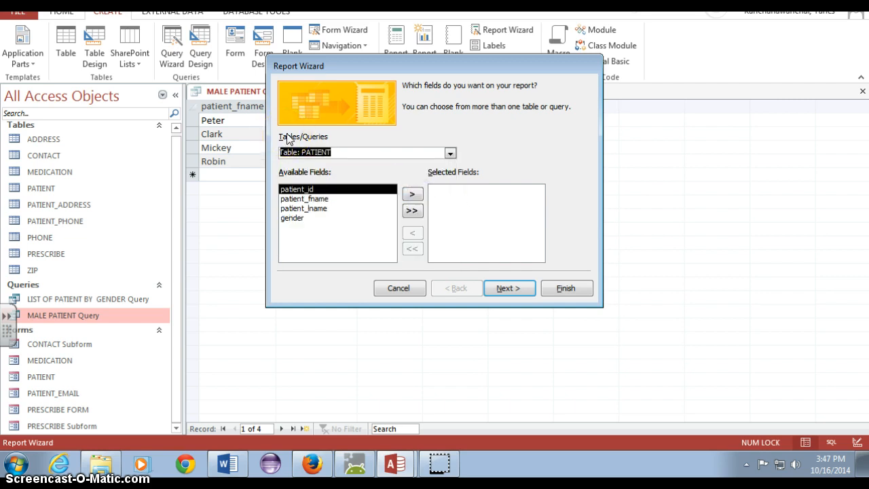
left_click(414, 214)
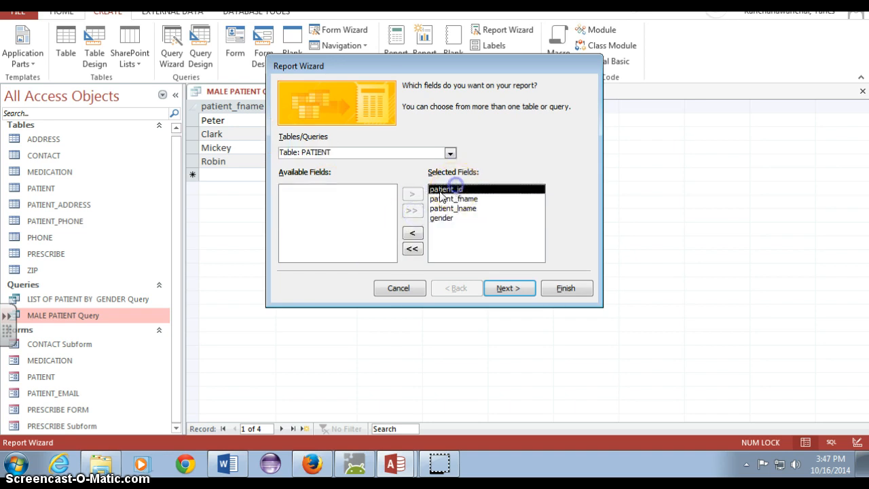
left_click(411, 234)
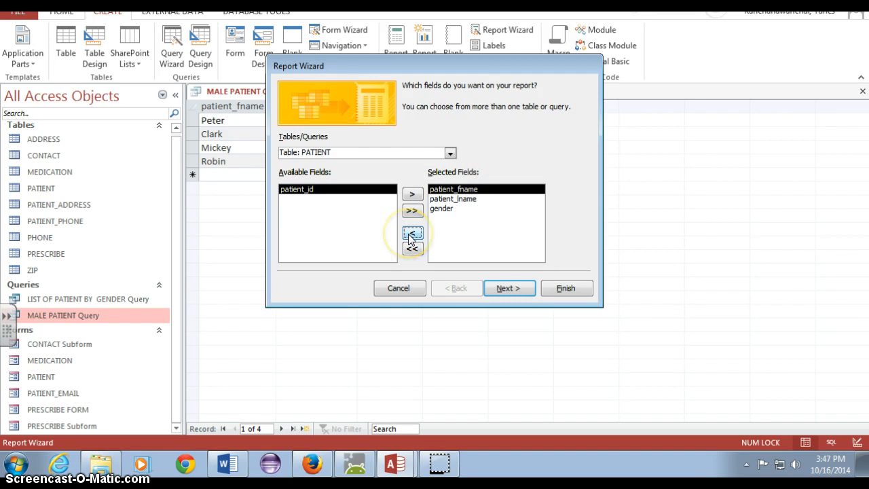
left_click(509, 288)
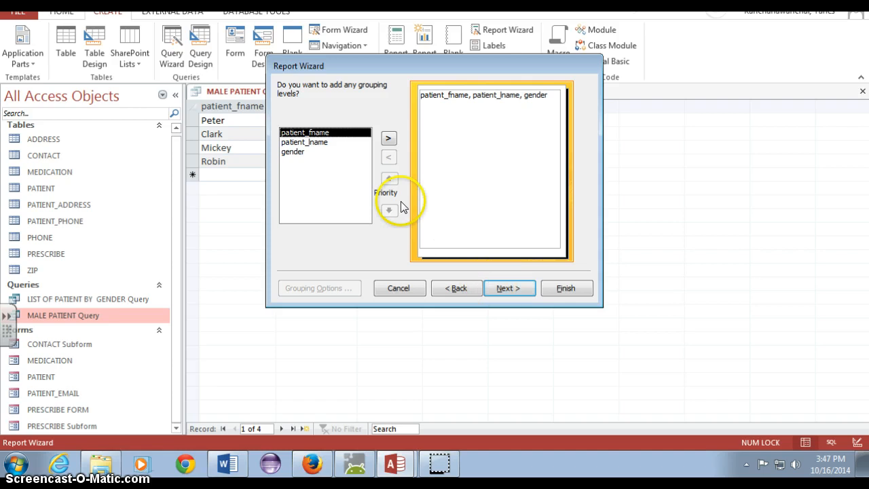
Group the report's records by gender.
left_click(336, 151)
left_click(388, 139)
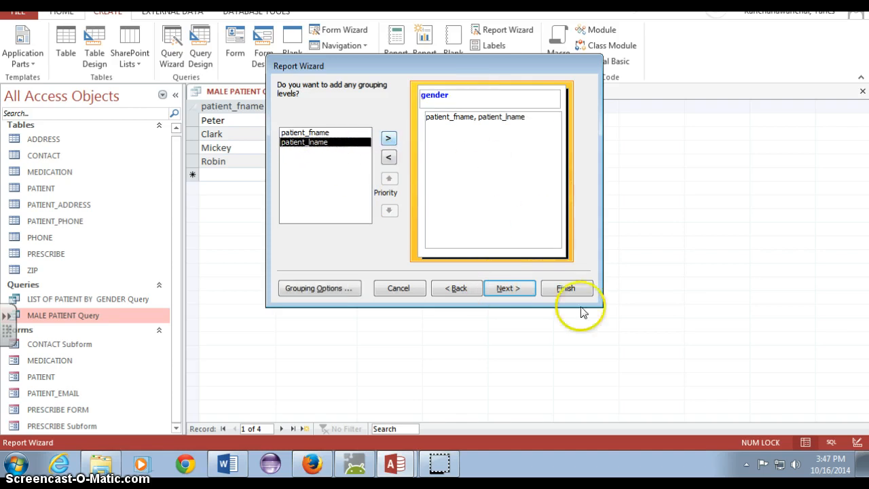
left_click(508, 288)
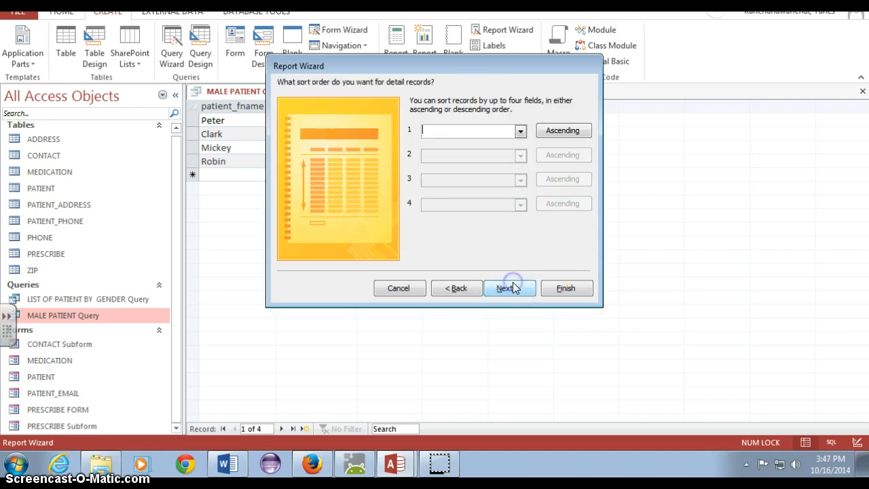
Sort the detail records ascending by patient_lname first and patient_fname second.
left_click(520, 130)
left_click(506, 163)
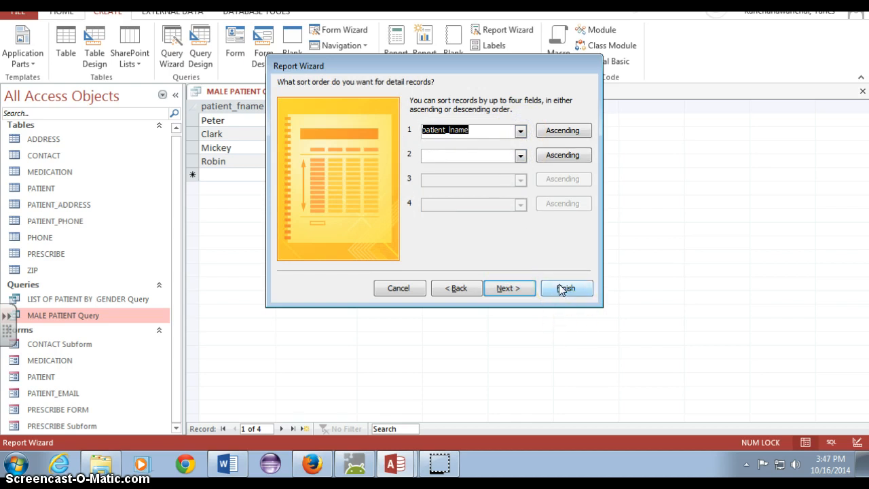
left_click(520, 155)
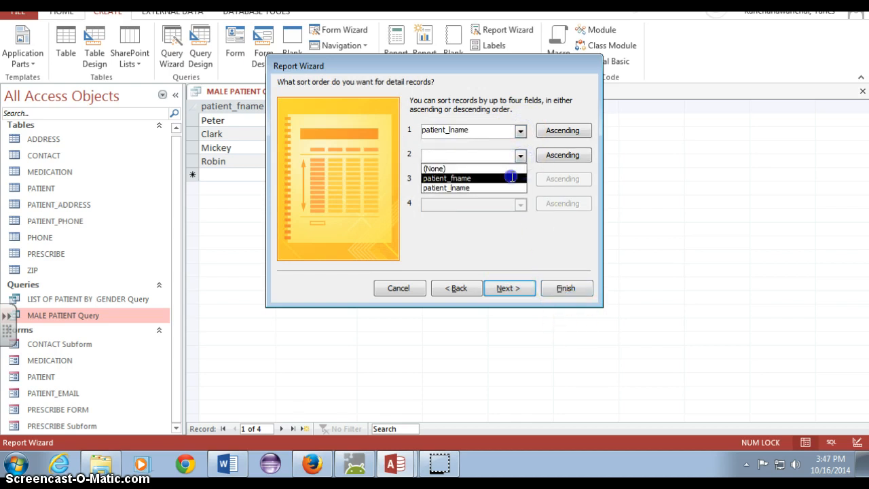
left_click(511, 178)
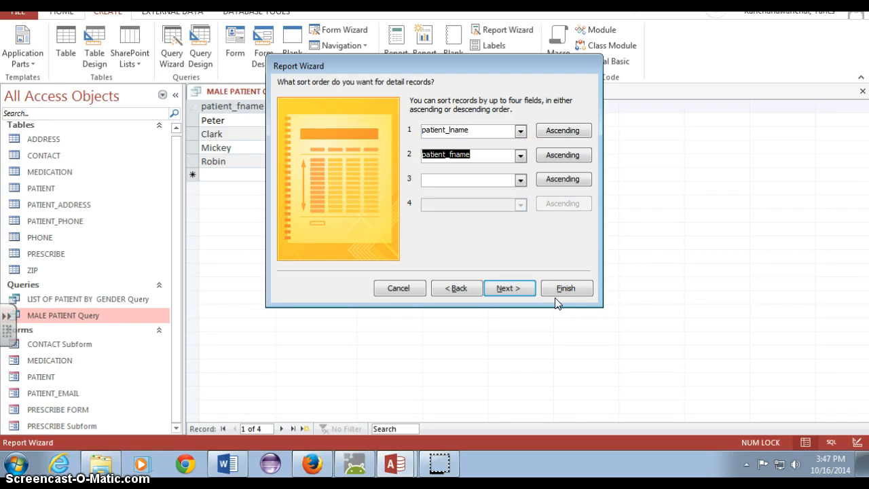
left_click(502, 288)
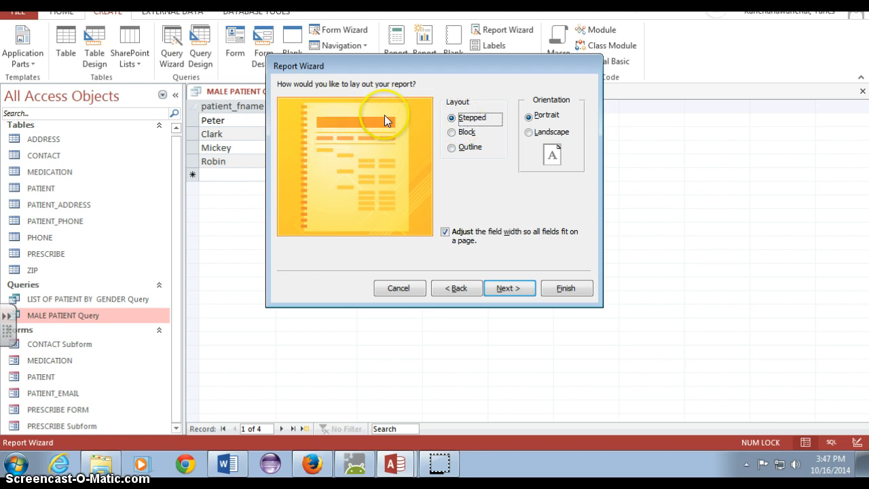
Compare the Block and Outline report layouts with Stepped and return to Stepped.
left_click(452, 132)
left_click(453, 148)
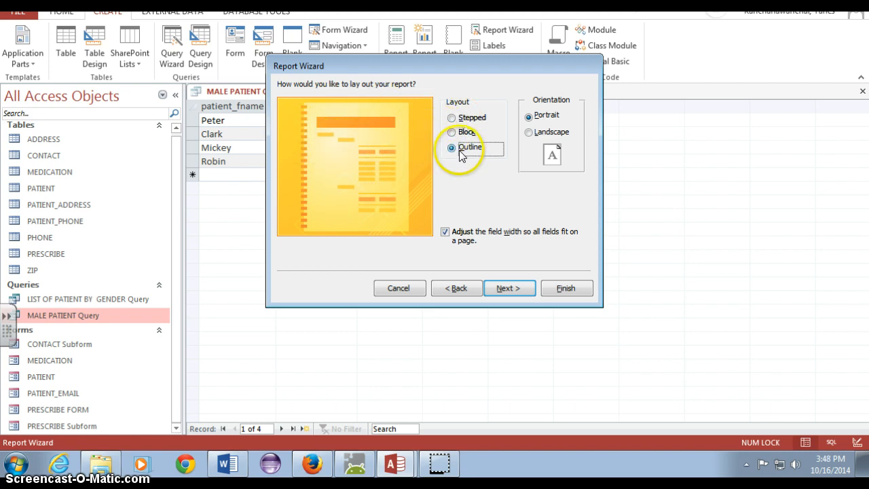
left_click(451, 118)
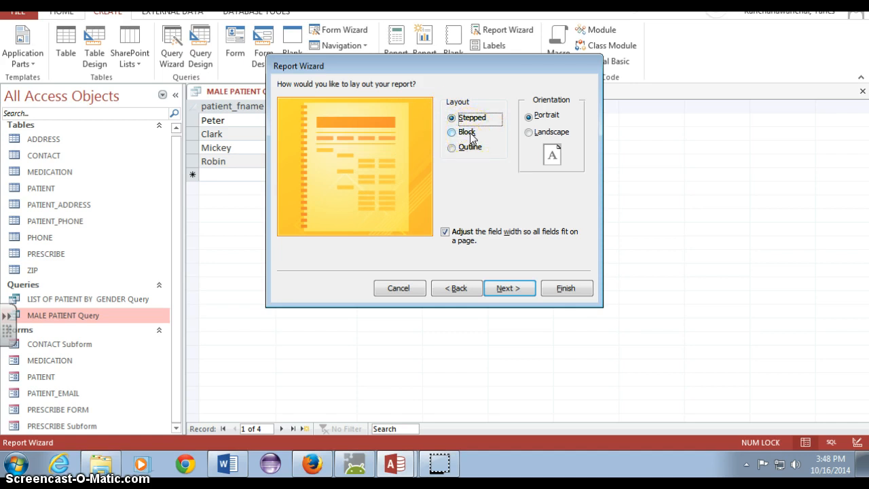
left_click(468, 134)
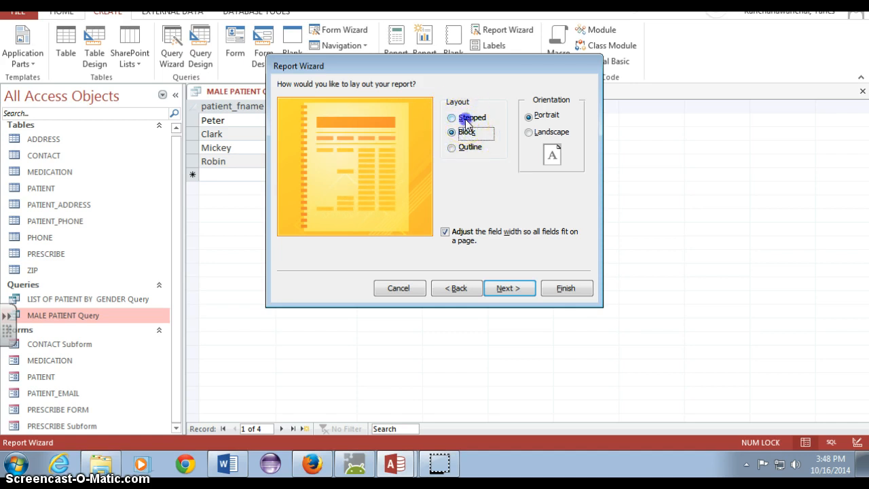
left_click(452, 121)
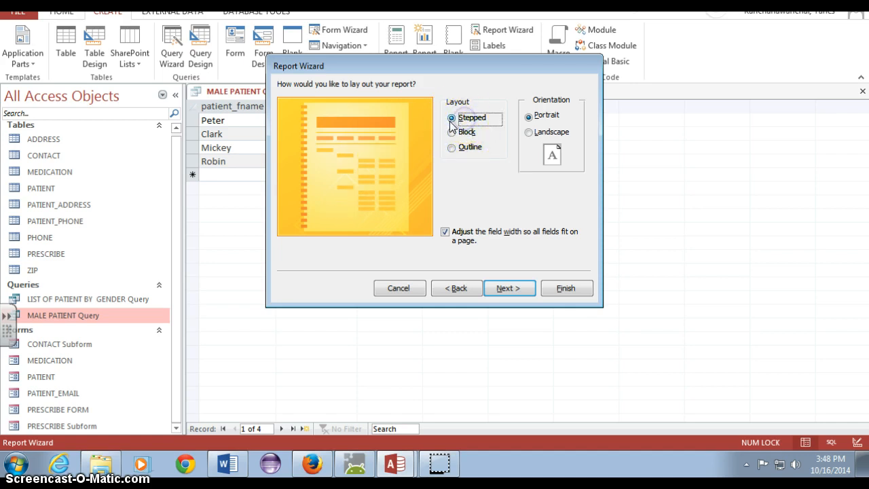
Accept the report layout, title the report "List of PATIENT by gender" and generate it for preview.
left_click(494, 287)
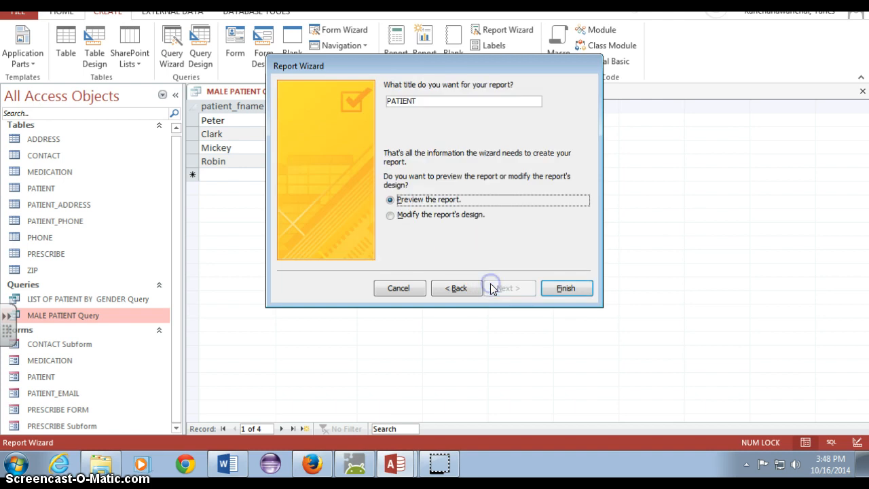
left_click(451, 102)
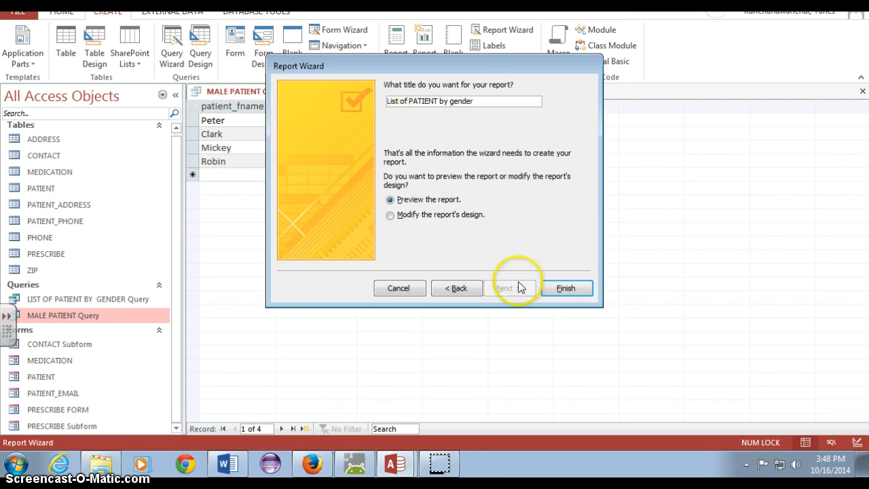
left_click(563, 288)
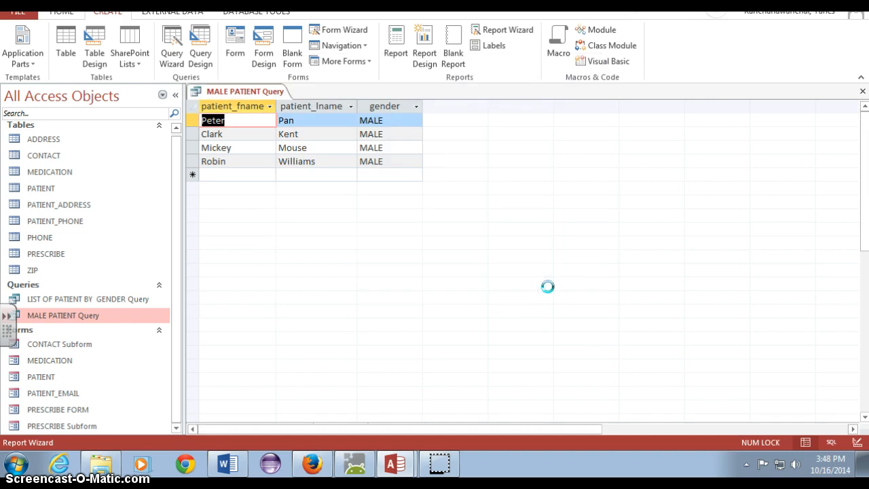
Look over the grouped patient list in the print preview and close it to get to the report's design.
scroll(740, 265, "down", 1)
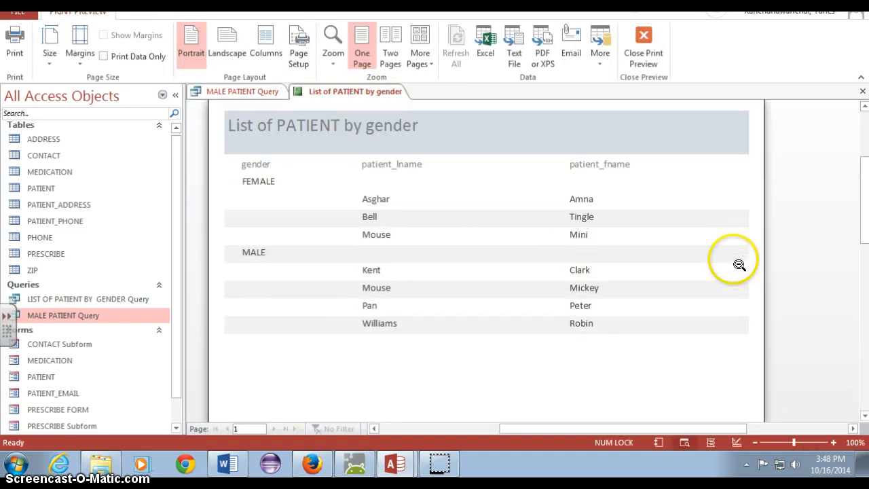
scroll(691, 254, "down", 2)
scroll(315, 163, "up", 1)
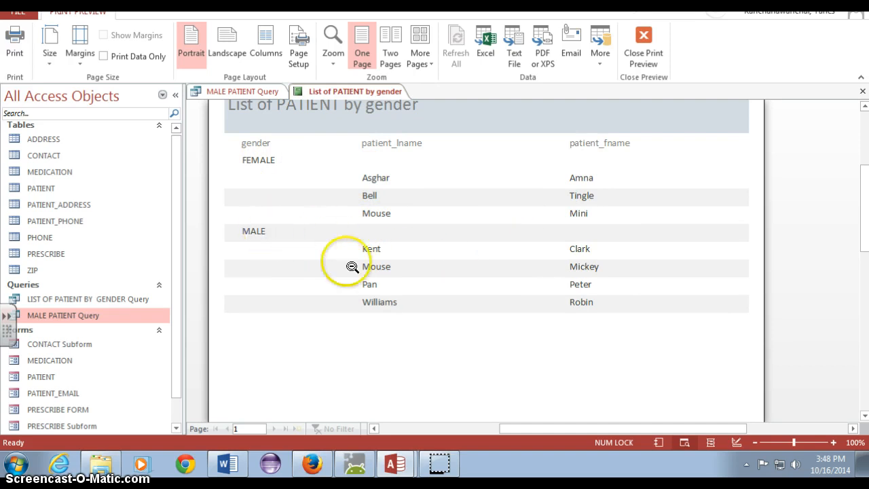
scroll(459, 326, "down", 1)
scroll(459, 326, "up", 4)
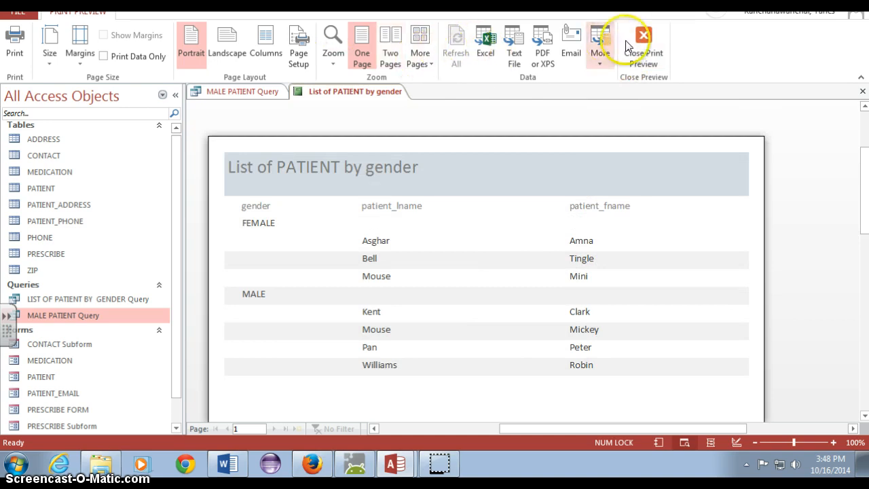
left_click(647, 45)
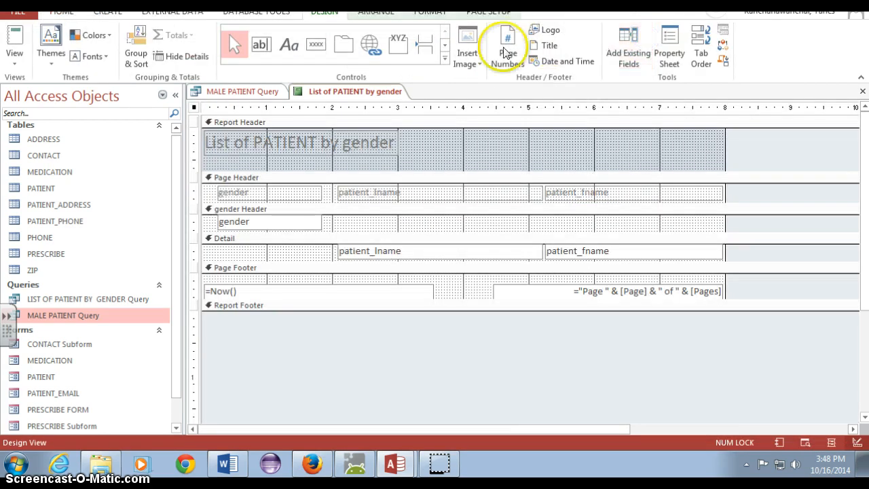
Set the back color of the Report Header section to the gold theme color Accent 4.
left_click(20, 65)
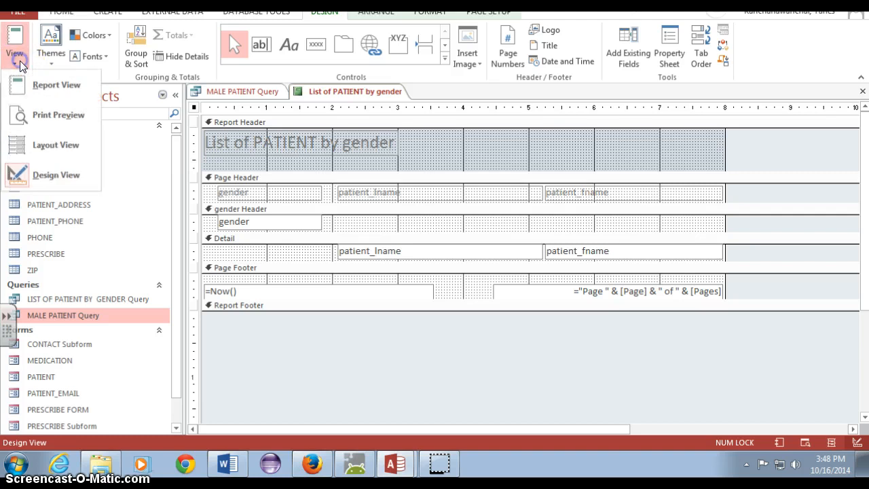
left_click(418, 155)
left_click(387, 145)
left_click(465, 154)
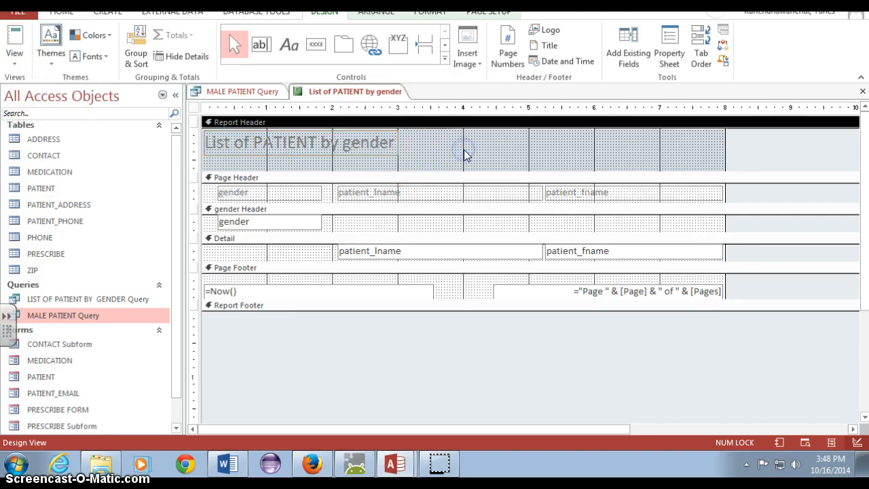
left_click(669, 51)
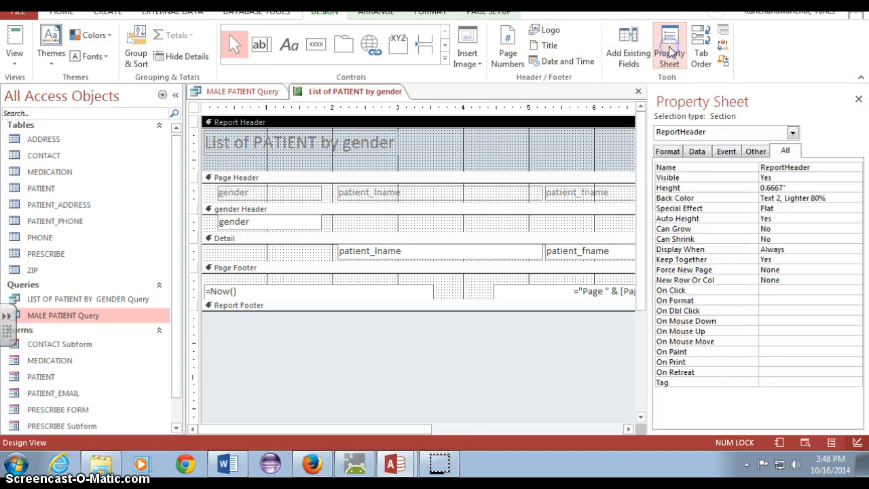
left_click(840, 197)
left_click(855, 202)
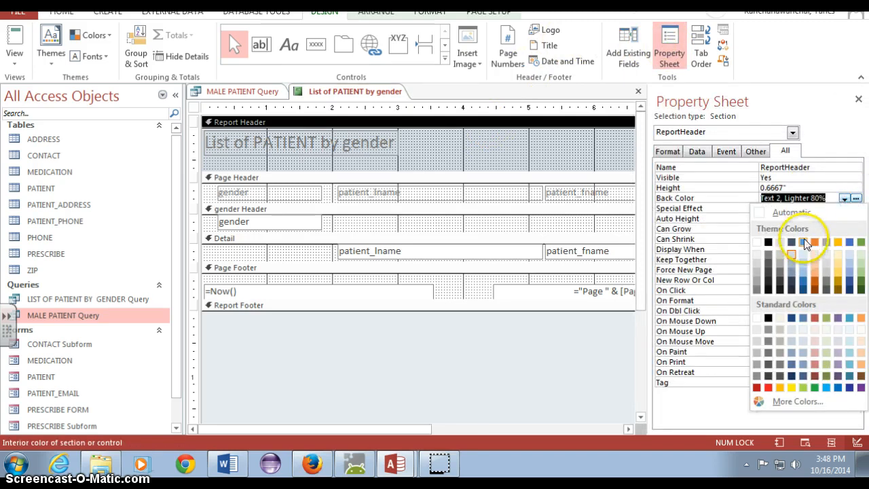
left_click(838, 243)
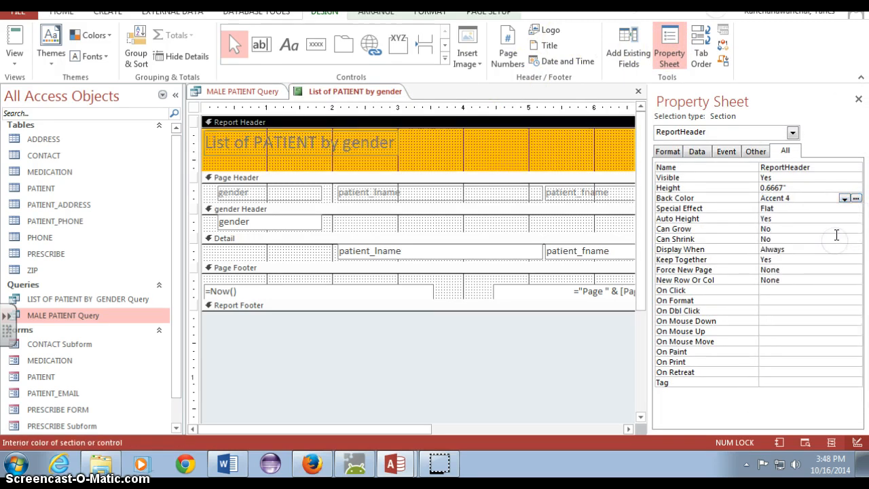
Rename the Page Header labels to Gender, Patient Lastname and Patient Firstname.
left_click(246, 190)
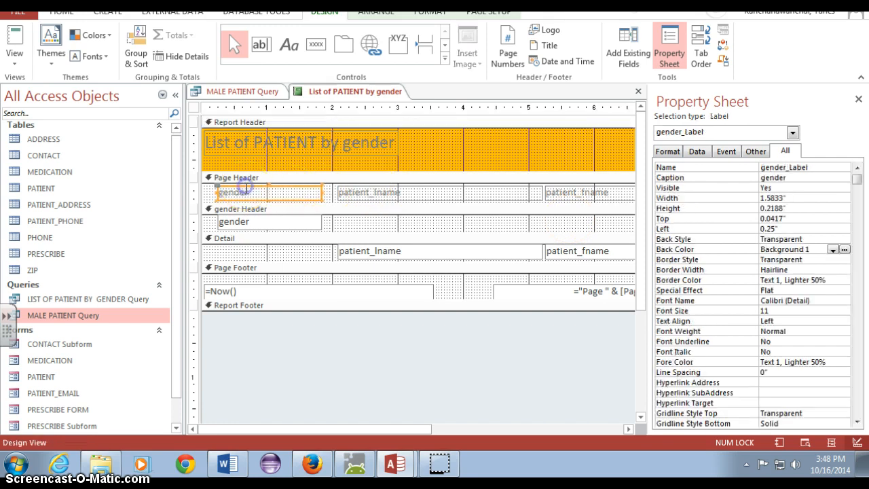
left_click(246, 190)
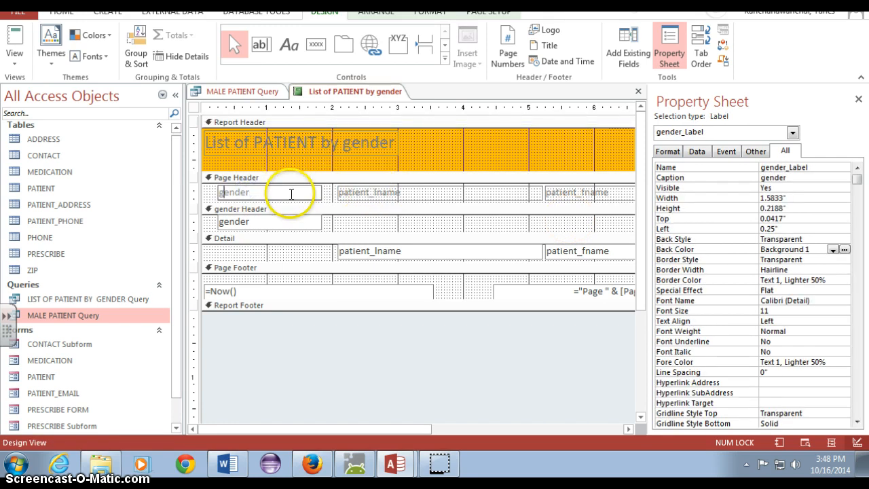
left_click(342, 193)
left_click(375, 193)
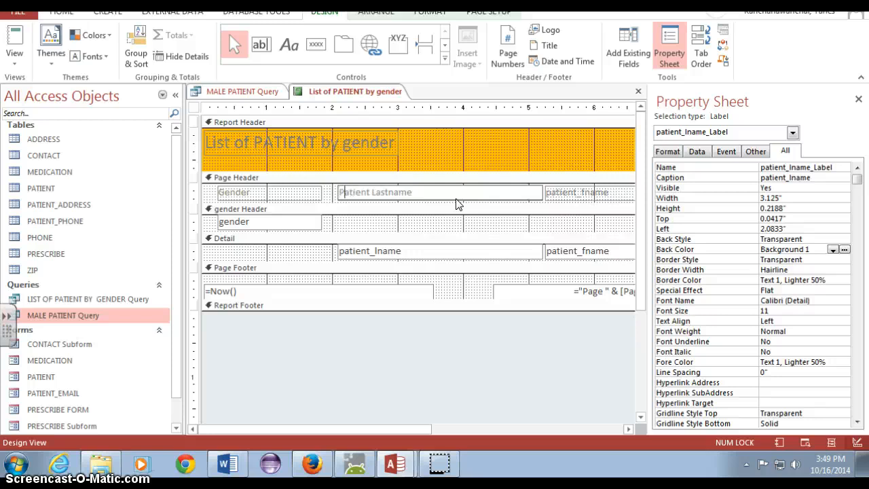
left_click(586, 190)
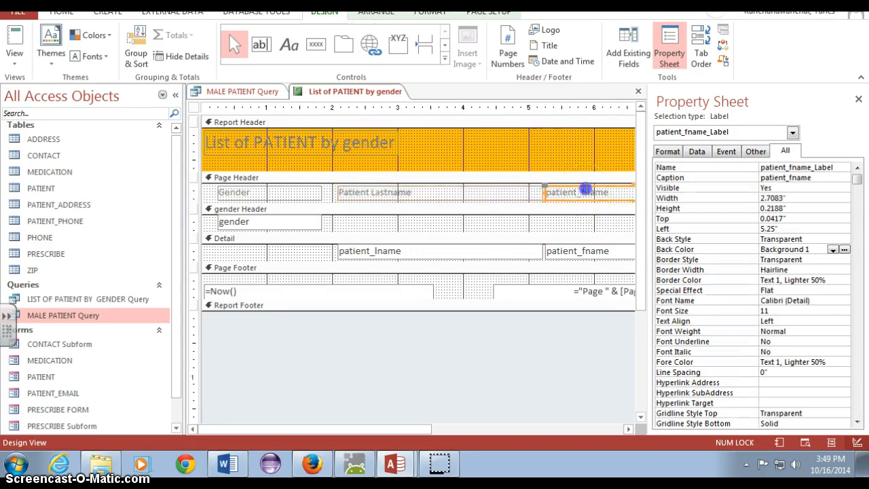
left_click(586, 190)
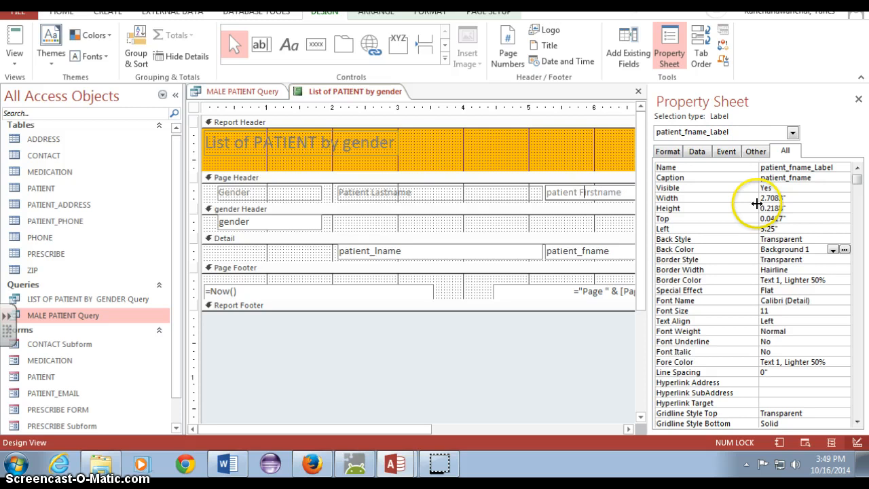
type("P")
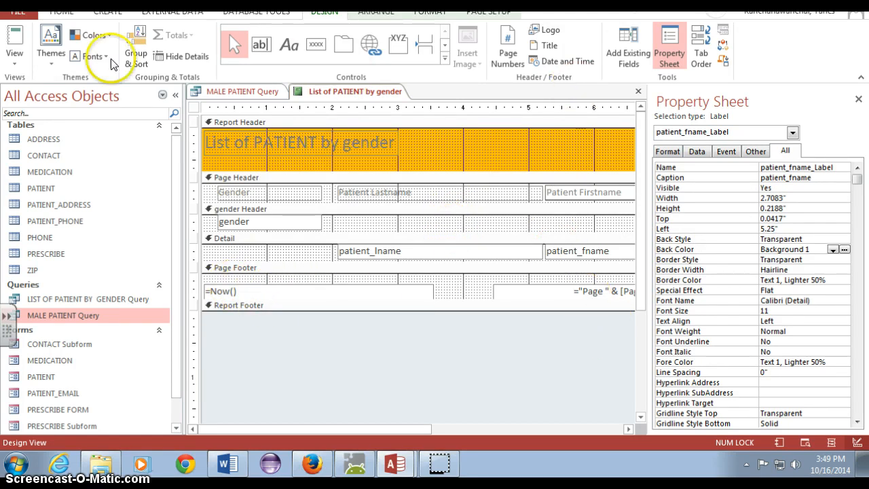
left_click(474, 152)
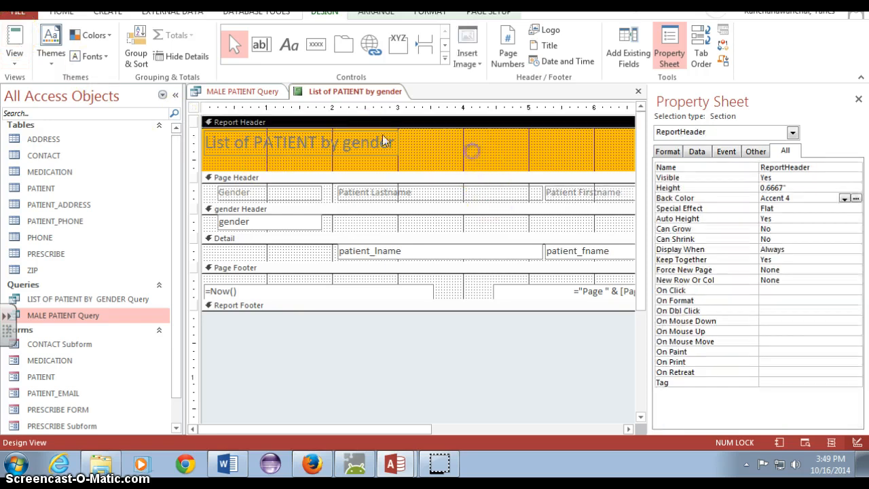
Add the alien00069 picture from the Pictures library as the report logo, then enlarge it and place it beside the title in the Report Header.
left_click(359, 131)
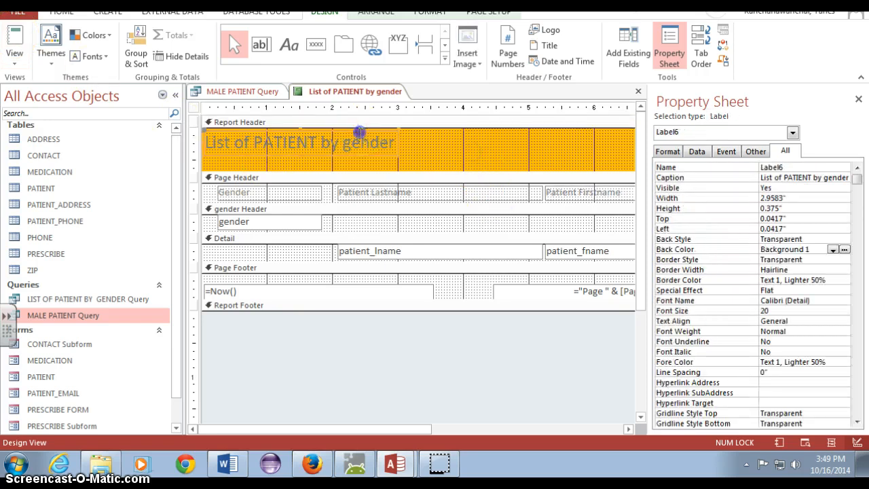
left_click(482, 153)
left_click(537, 30)
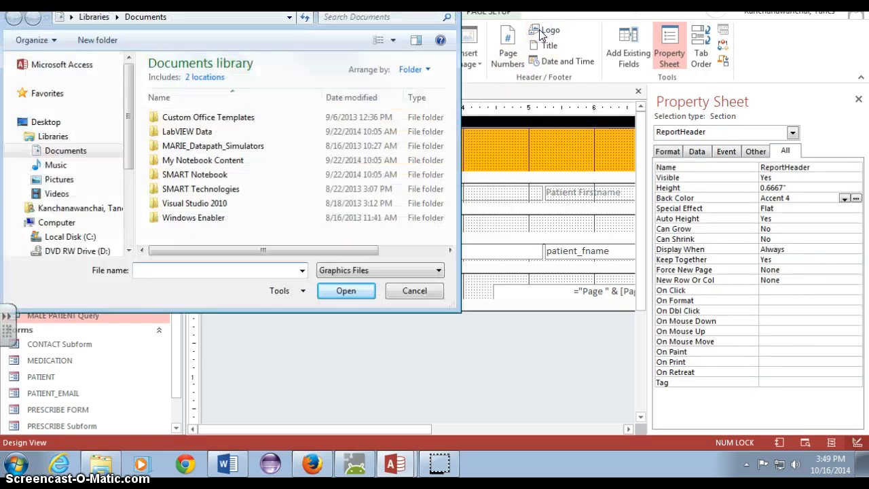
left_click(58, 193)
left_click(58, 179)
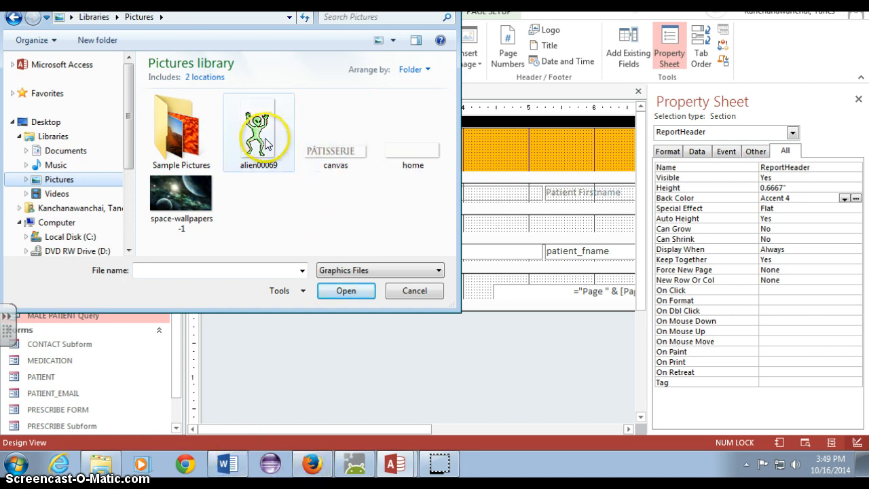
double_click(194, 148)
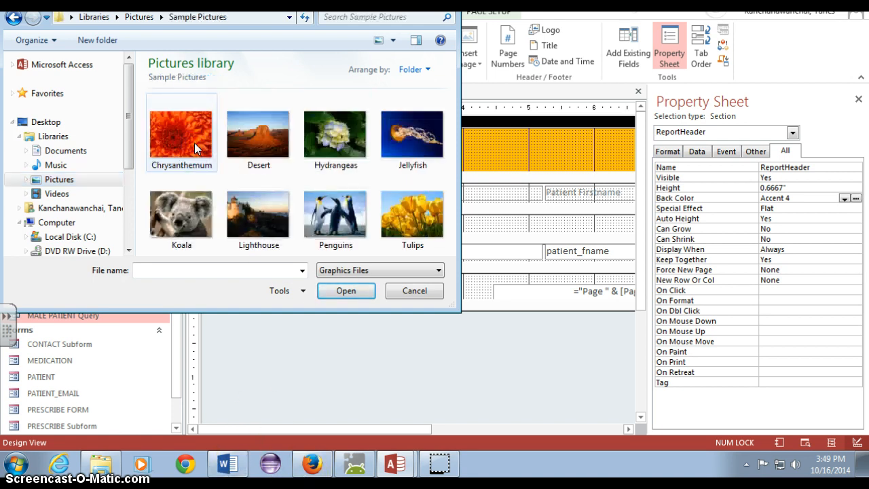
left_click(15, 19)
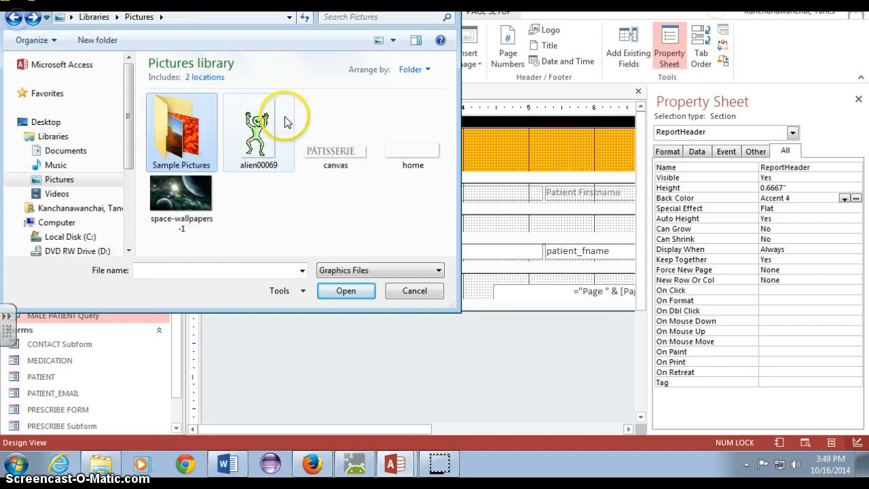
double_click(275, 144)
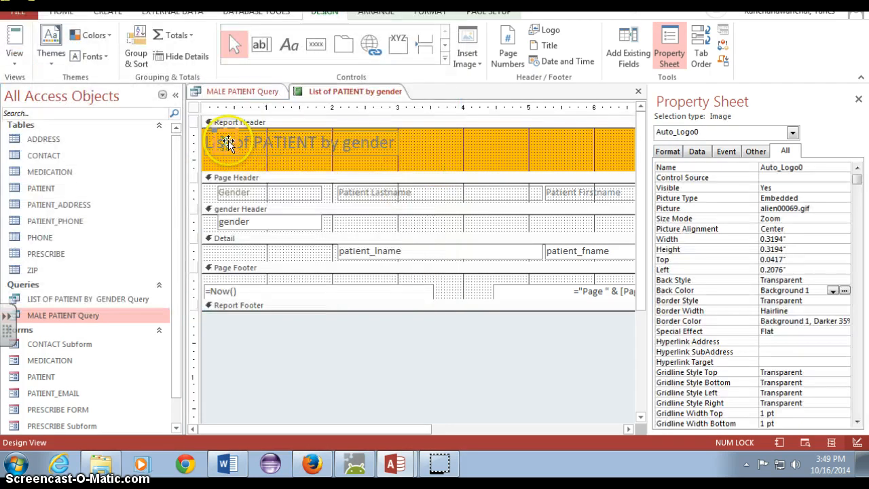
left_click_drag(229, 140, 477, 162)
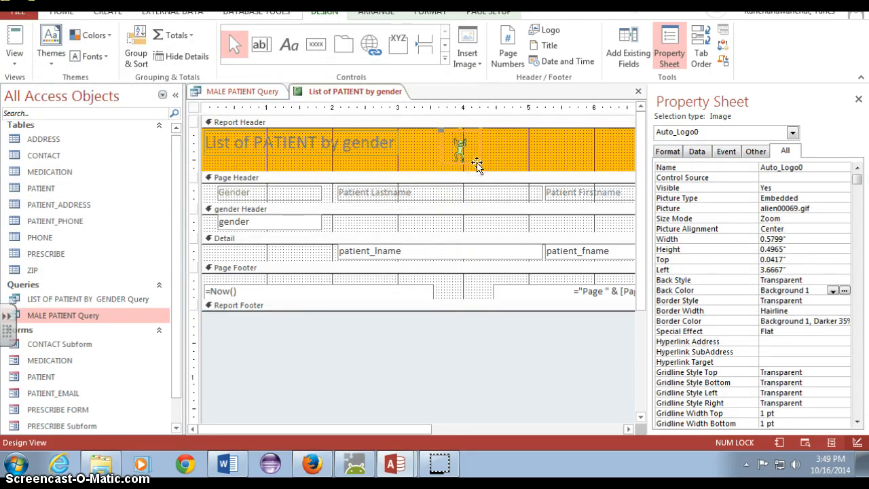
left_click(520, 157)
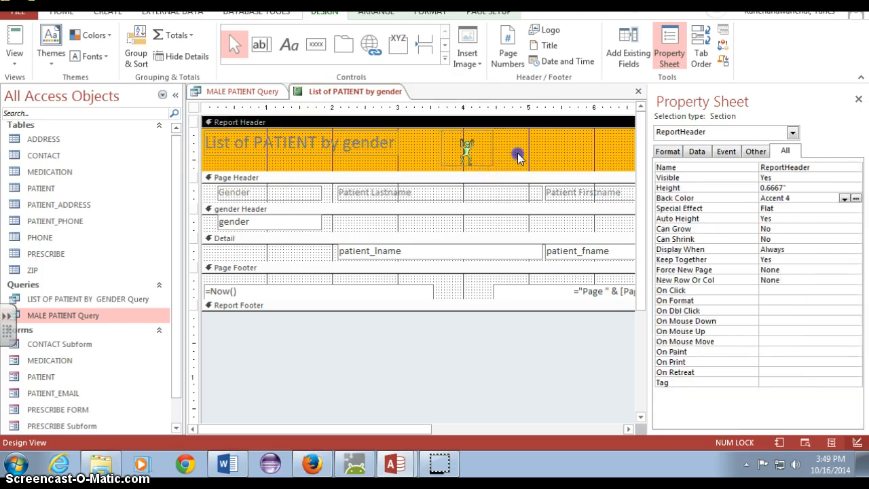
Check the finished report in Report View, then close it and save the design changes.
left_click(14, 53)
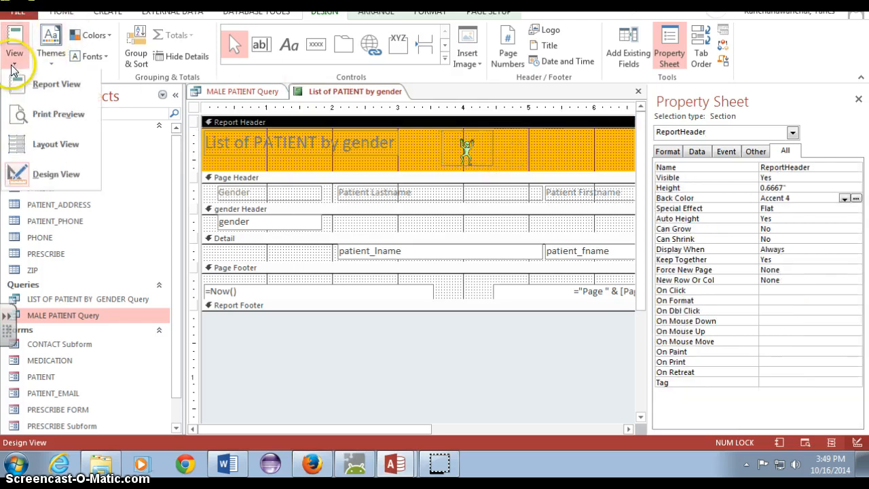
left_click(17, 92)
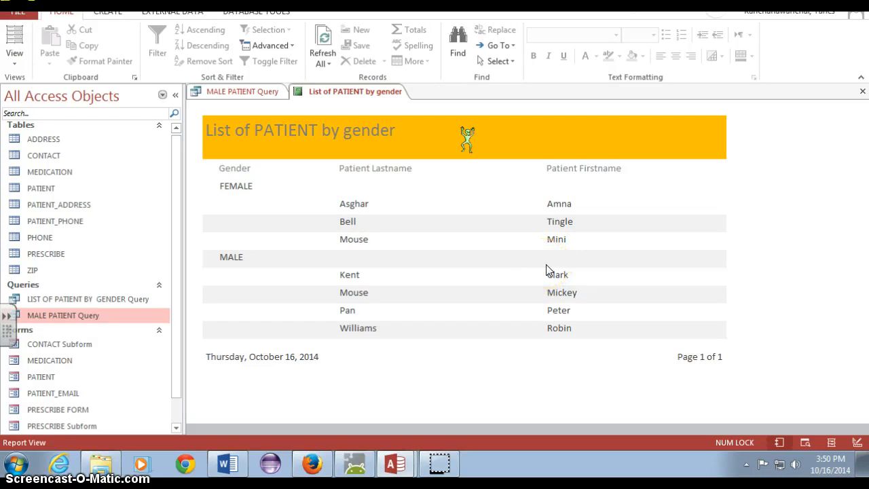
right_click(361, 94)
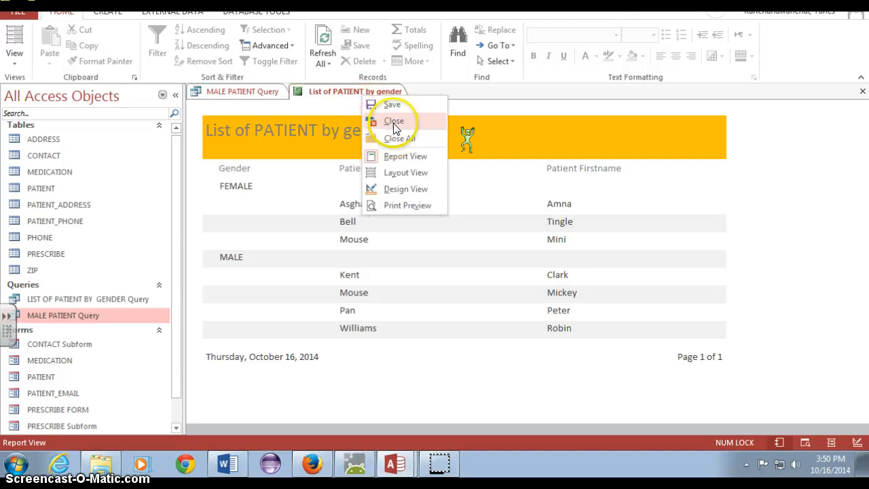
left_click(394, 122)
left_click(398, 262)
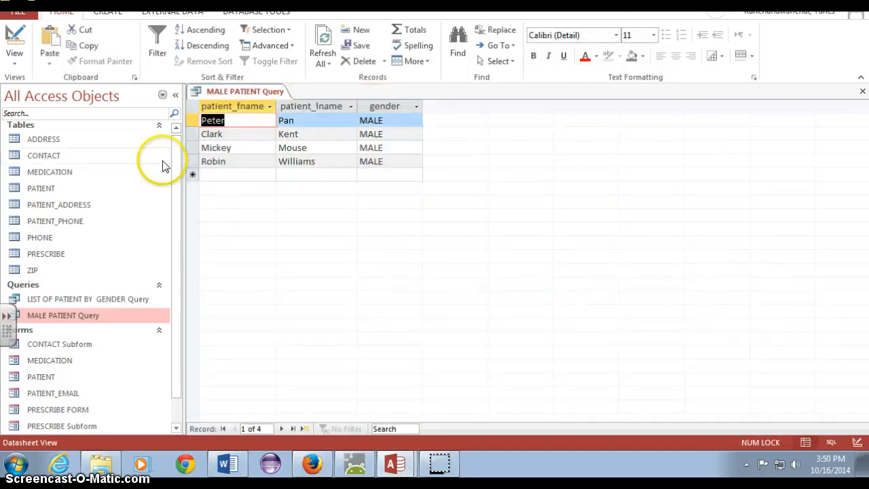
Start a new report with the Report Wizard, using all fields of the MALE PATIENT Query.
left_click(106, 19)
left_click(509, 32)
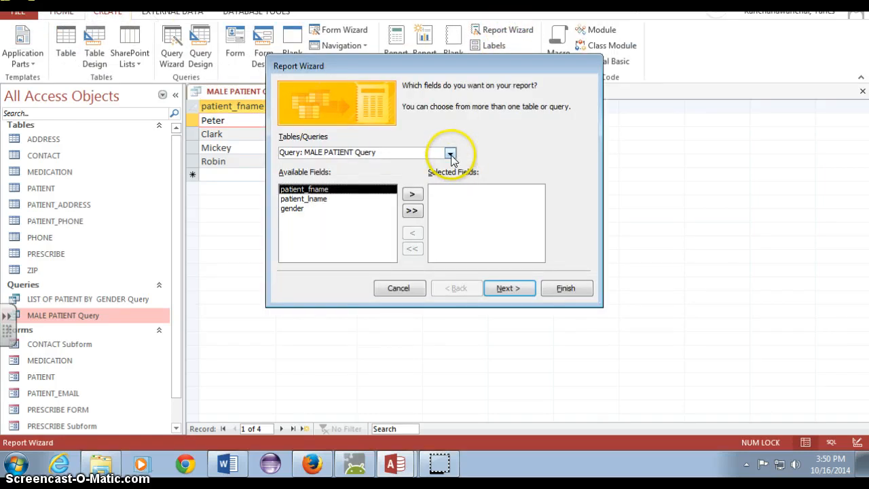
left_click(412, 211)
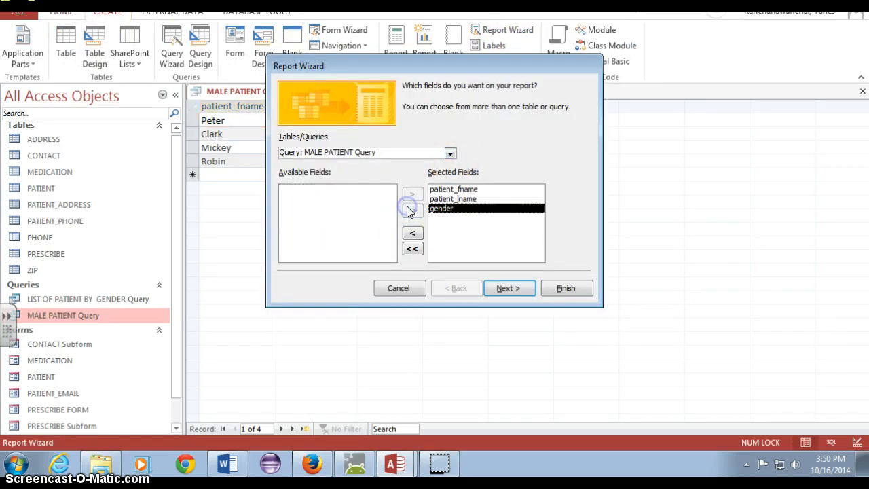
left_click(450, 153)
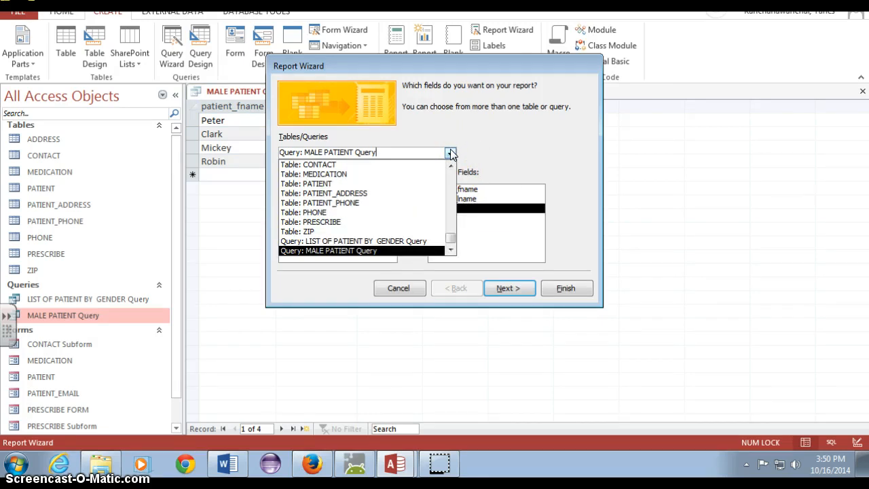
left_click(399, 254)
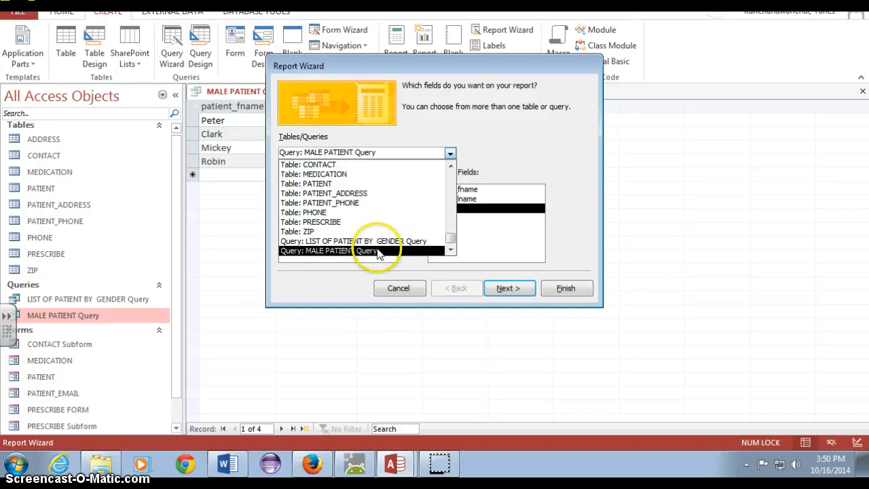
left_click(370, 251)
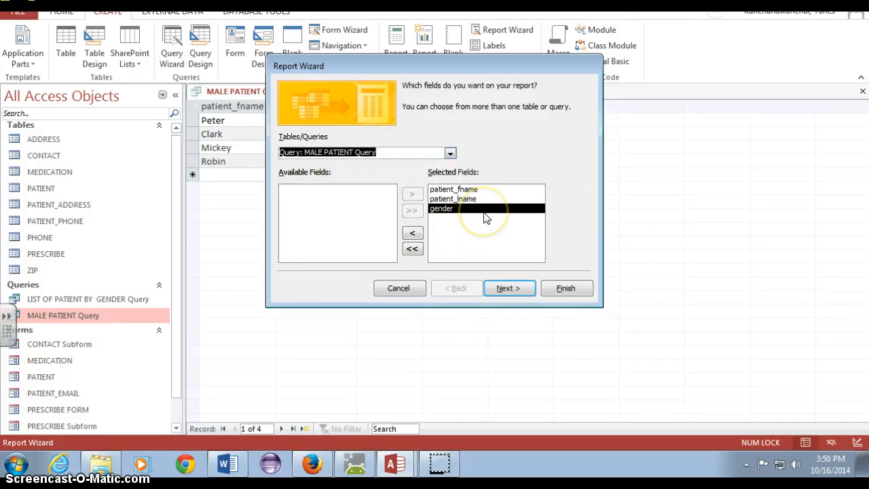
left_click(515, 291)
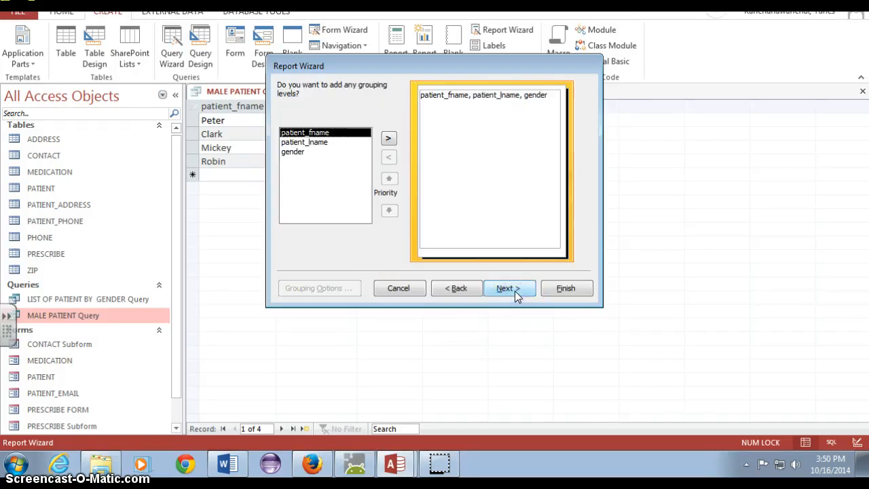
Add gender as the report's grouping level, leave the grouping options unchanged and continue to the sort order.
left_click(298, 152)
left_click(387, 138)
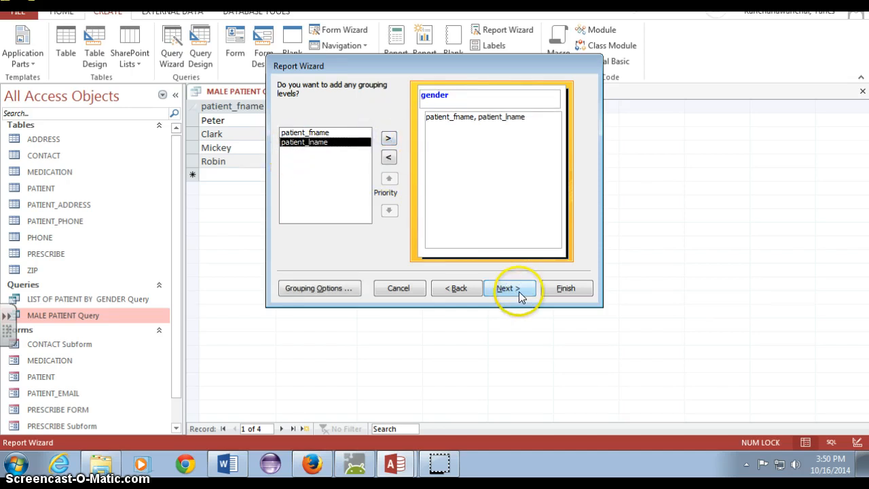
left_click(335, 286)
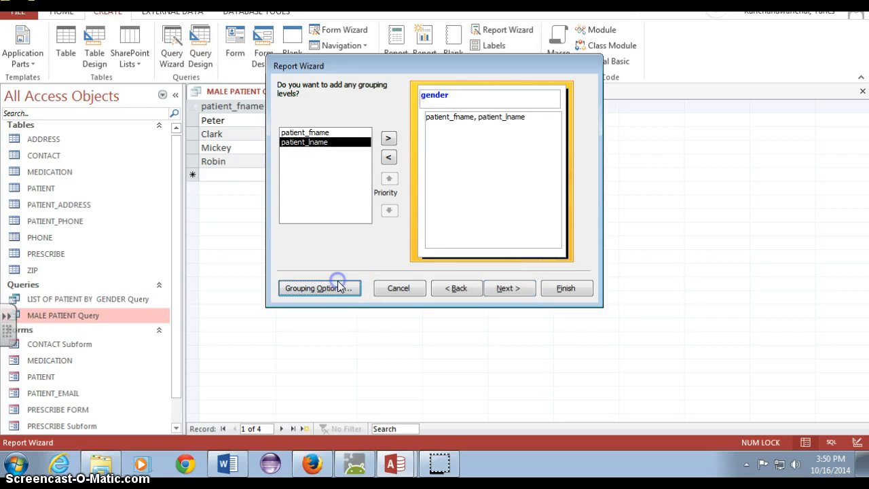
left_click(551, 154)
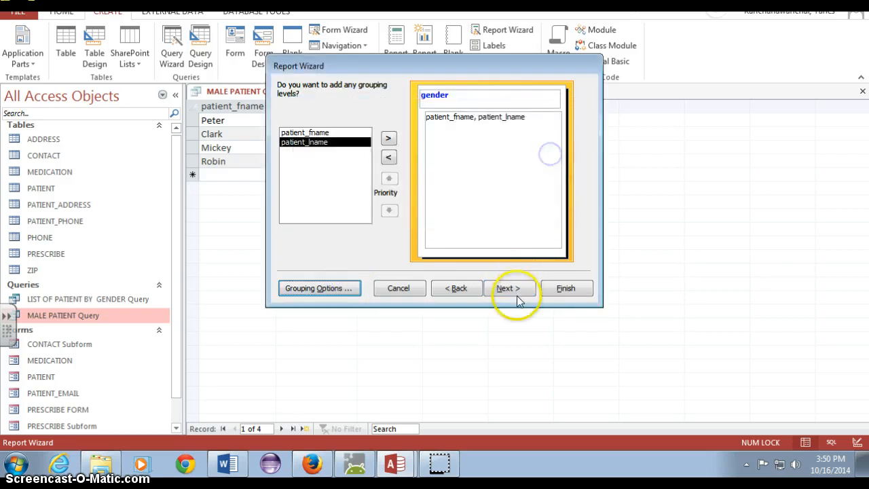
left_click(506, 290)
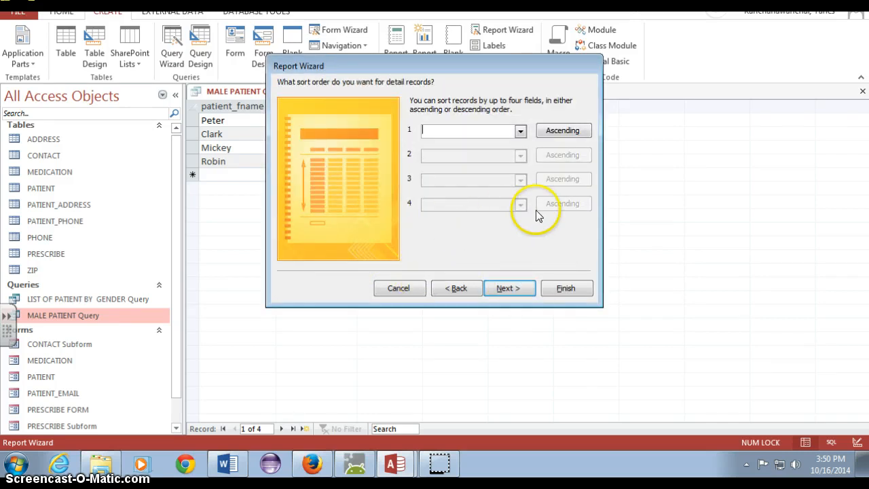
Sort the detail records ascending by patient_lname and patient_fname, and accept the stepped portrait layout.
left_click(520, 130)
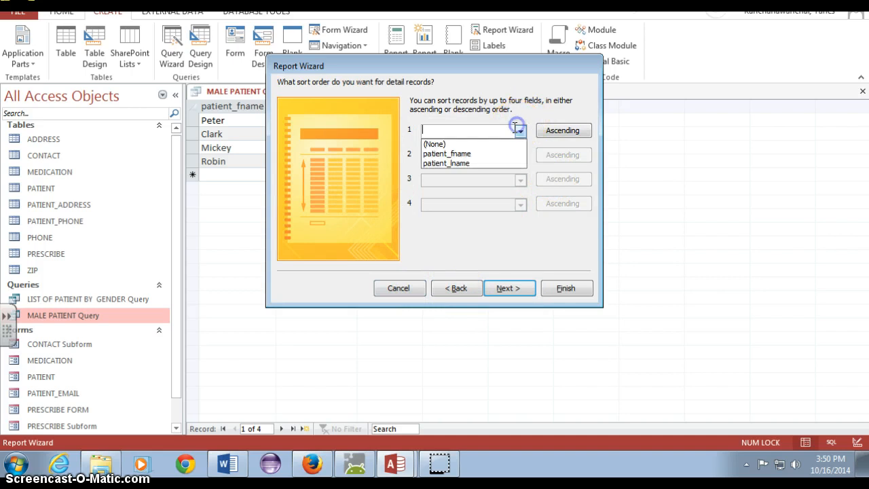
left_click(486, 164)
left_click(520, 155)
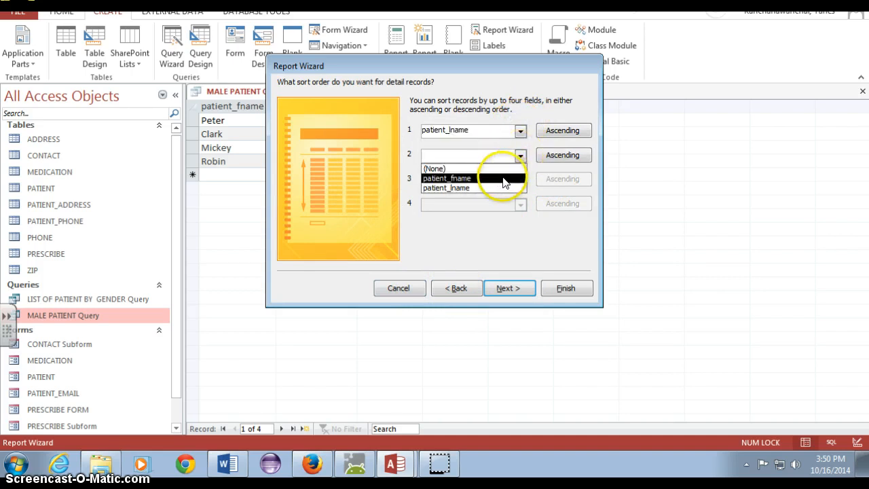
left_click(502, 178)
left_click(519, 280)
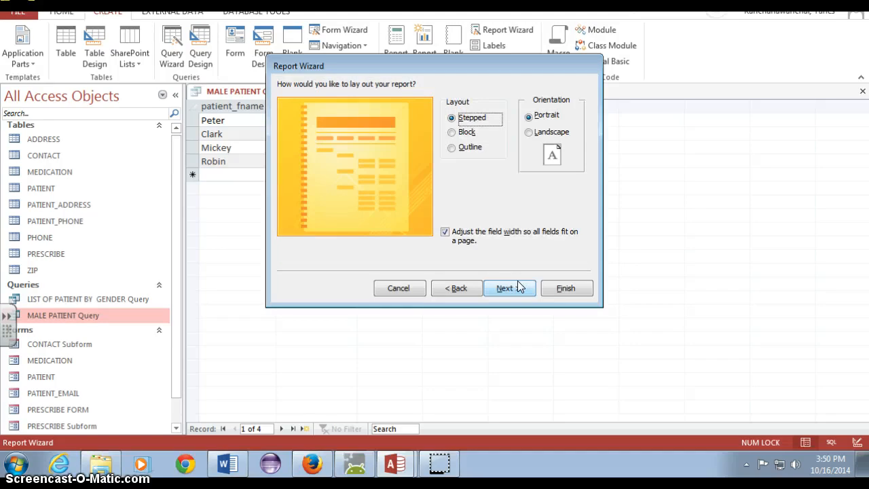
left_click(518, 286)
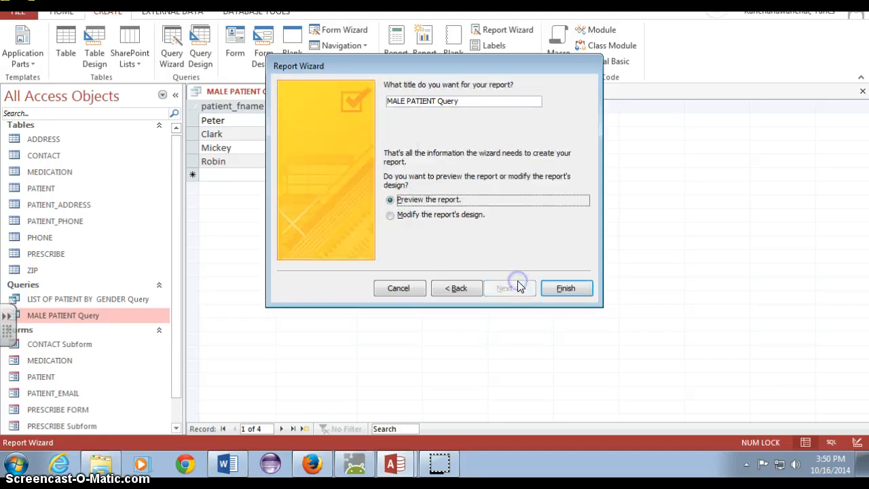
Return to the grouping levels and examine the grouping intervals offered for the gender field.
left_click(464, 291)
left_click(464, 290)
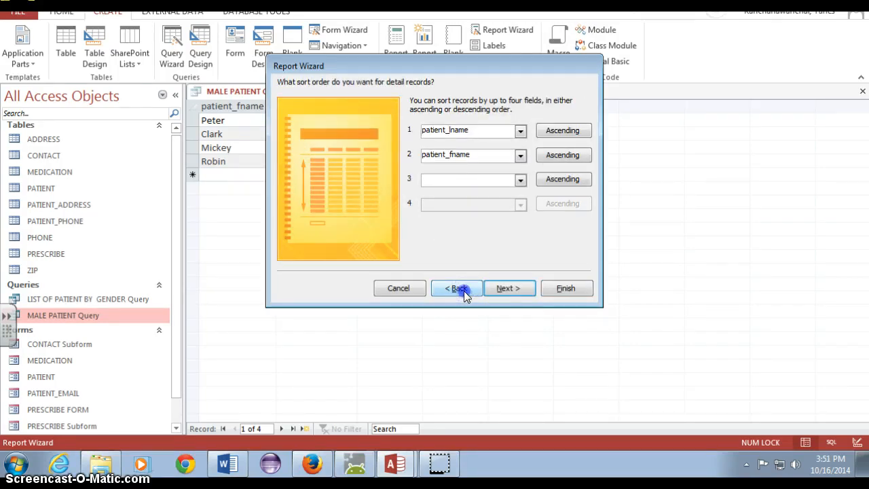
left_click(464, 291)
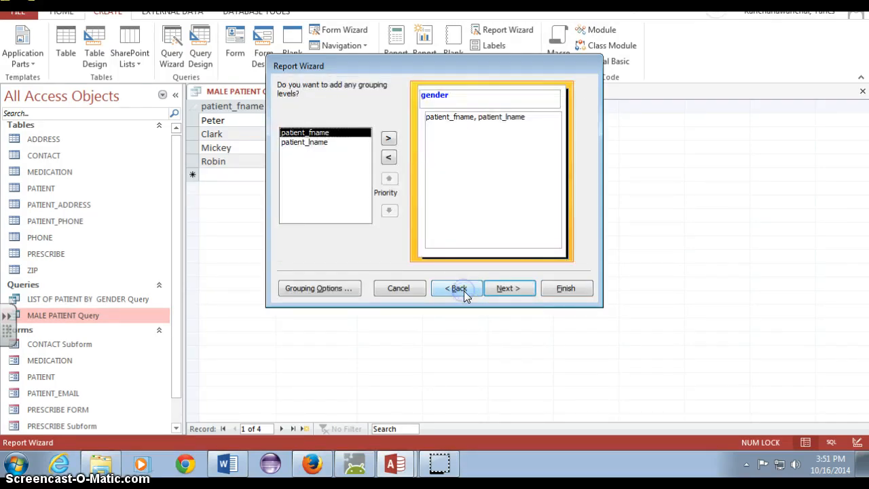
left_click(338, 286)
left_click(500, 160)
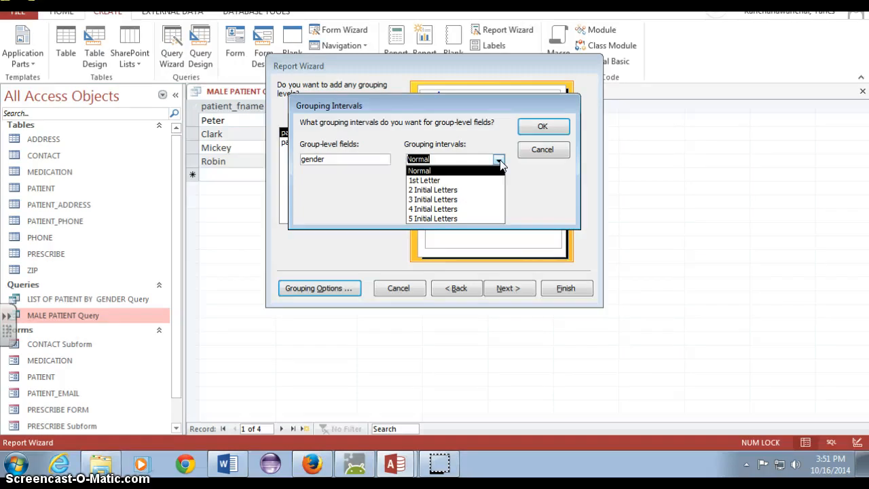
left_click(500, 161)
left_click(525, 152)
left_click(394, 290)
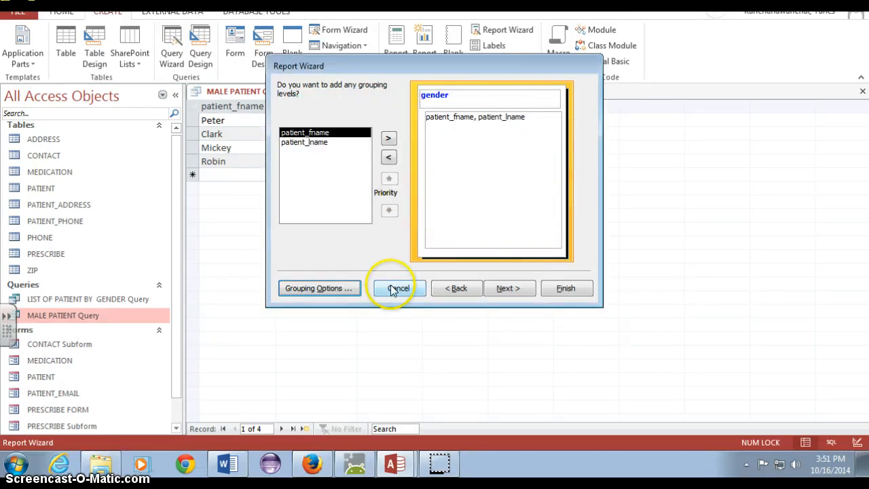
Go over the selected fields and sort order again and cancel the MALE PATIENT Query report.
left_click(455, 290)
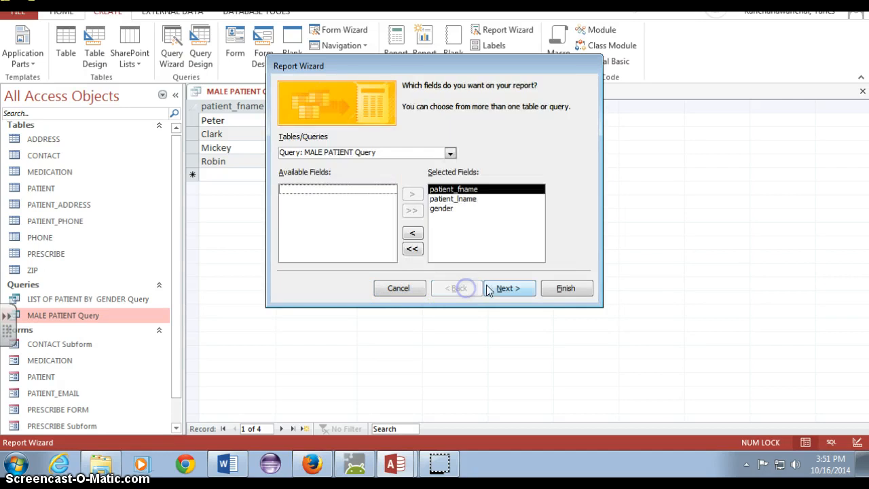
left_click(503, 288)
left_click(502, 286)
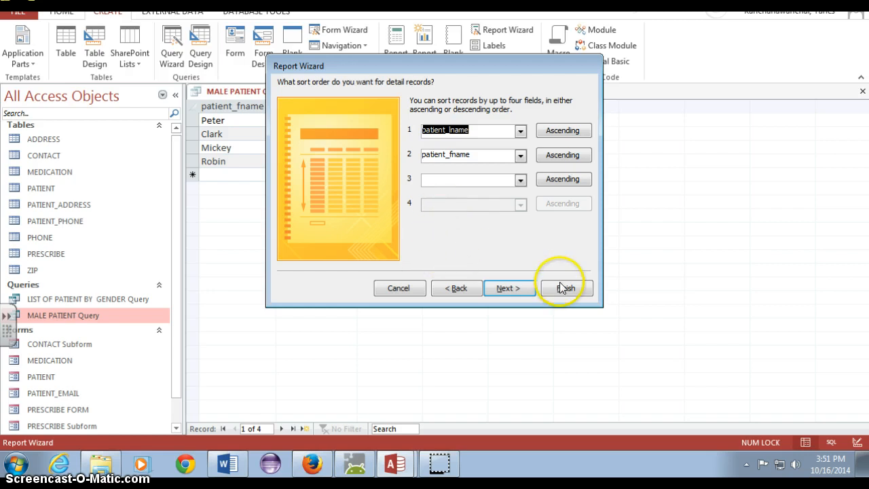
left_click(399, 288)
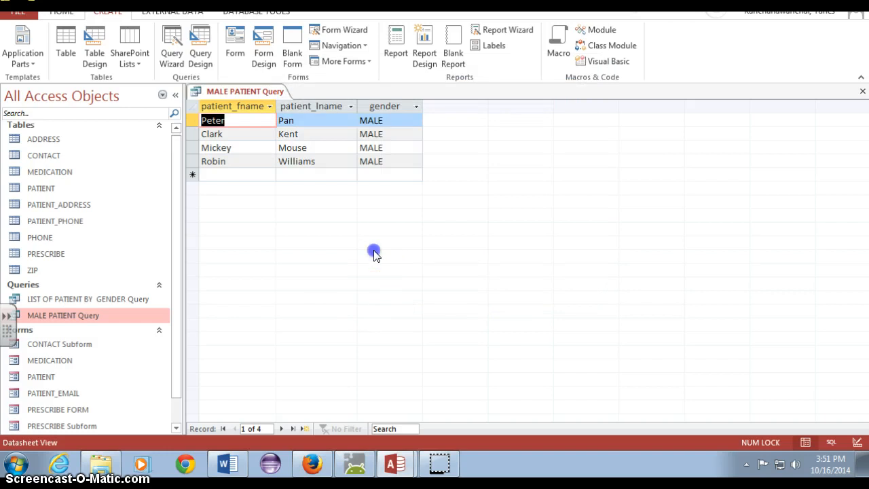
Start a wizard report from the PATIENT table with patient_fname, patient_lname and gender, and continue to the grouping levels.
left_click(483, 30)
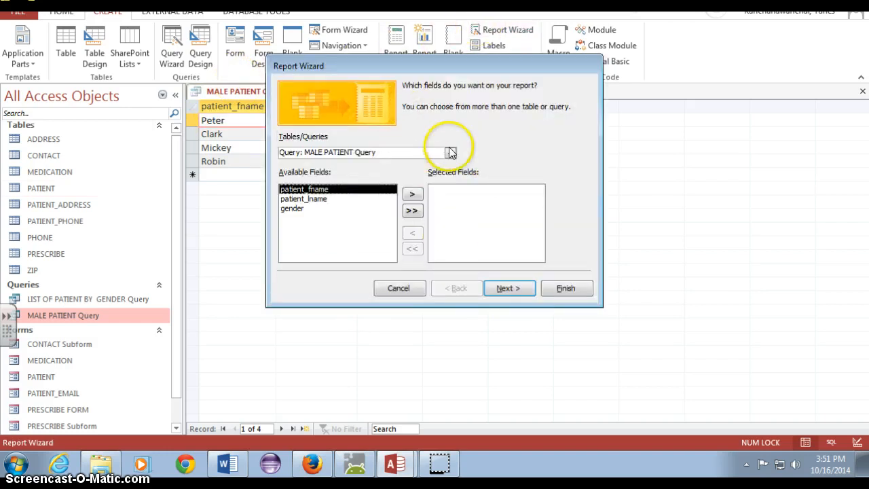
left_click(450, 152)
left_click(409, 183)
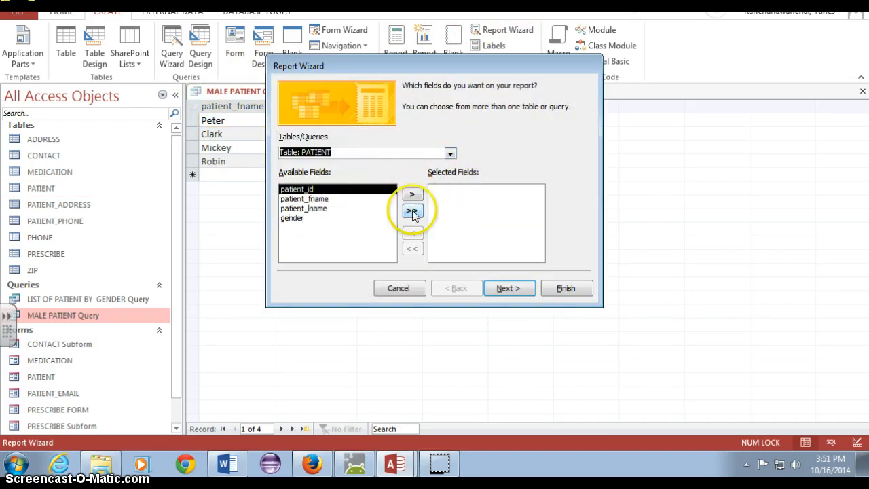
left_click(373, 199)
left_click(412, 195)
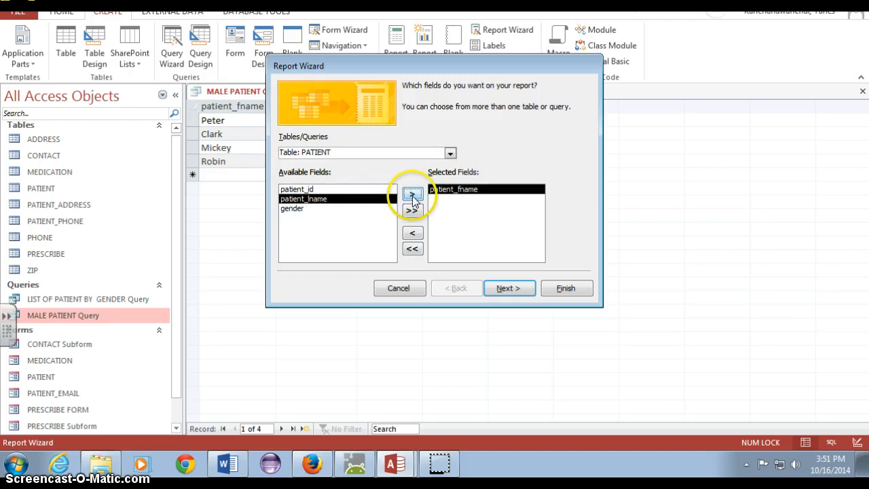
left_click(412, 195)
left_click(412, 194)
left_click(502, 279)
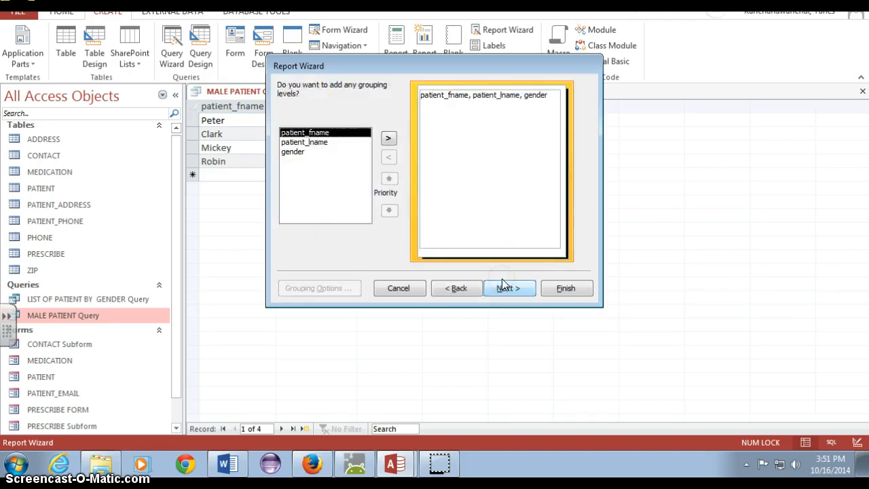
Group the report by gender, try patient_lname as a second grouping level and remove that level again.
left_click(341, 153)
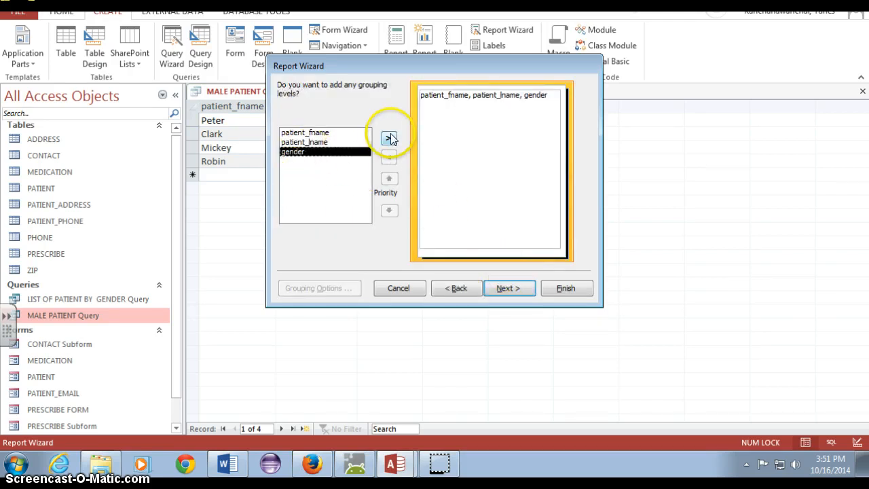
left_click(388, 138)
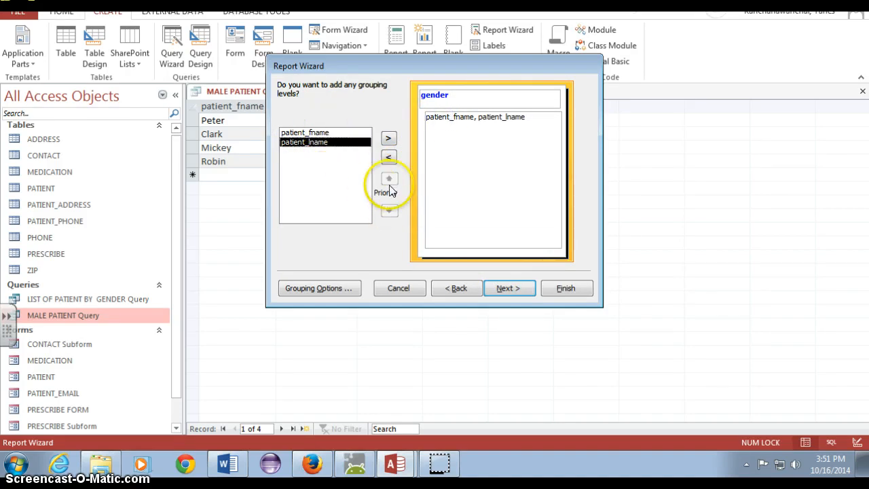
left_click(390, 181)
left_click(334, 140)
double_click(334, 142)
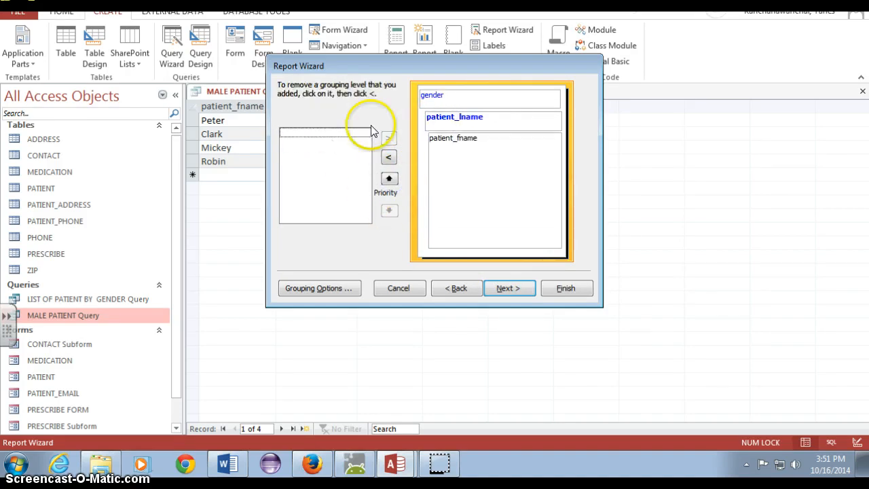
left_click(440, 119)
left_click(389, 158)
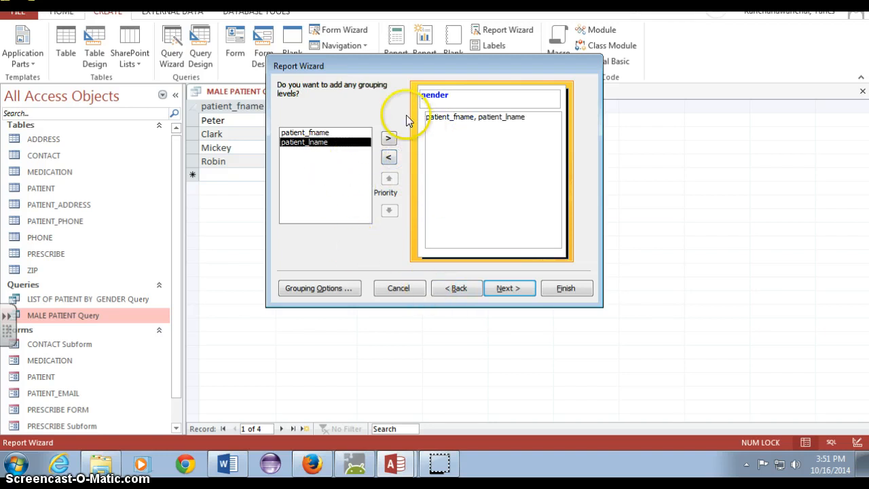
Skip the sort order, accept the offered layout and cancel the PATIENT report at the title page.
left_click(510, 290)
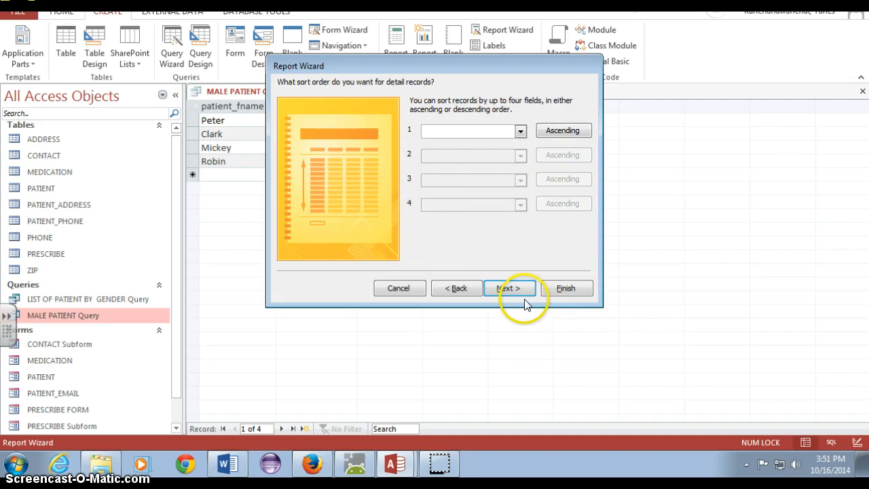
left_click(510, 282)
left_click(507, 285)
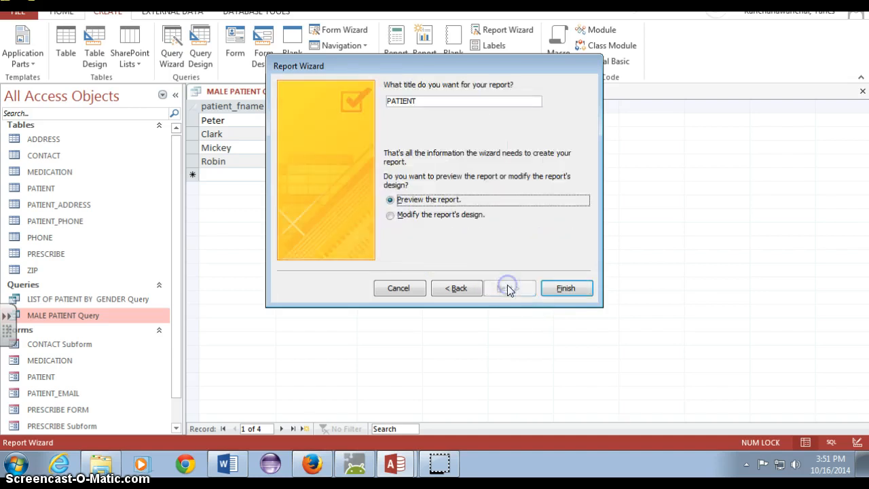
left_click(399, 288)
left_click(252, 158)
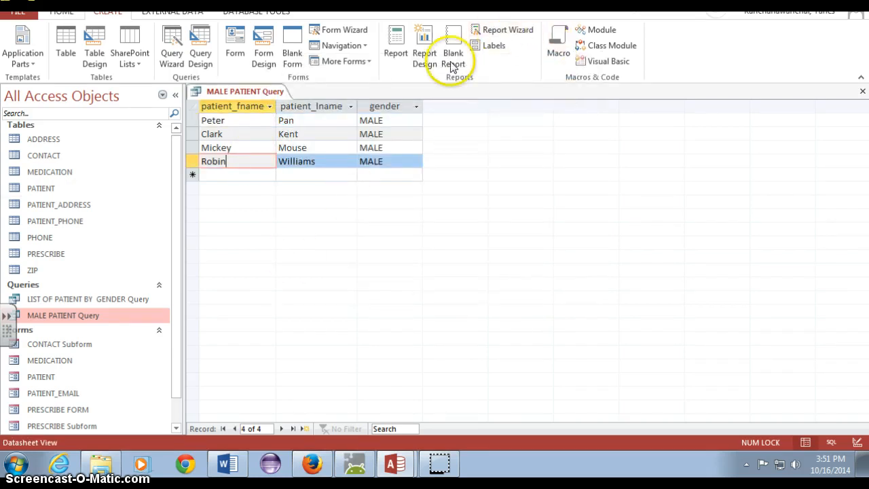
Open the report "List of PATIENT by gender" in Design View.
left_click_drag(175, 305, 175, 332)
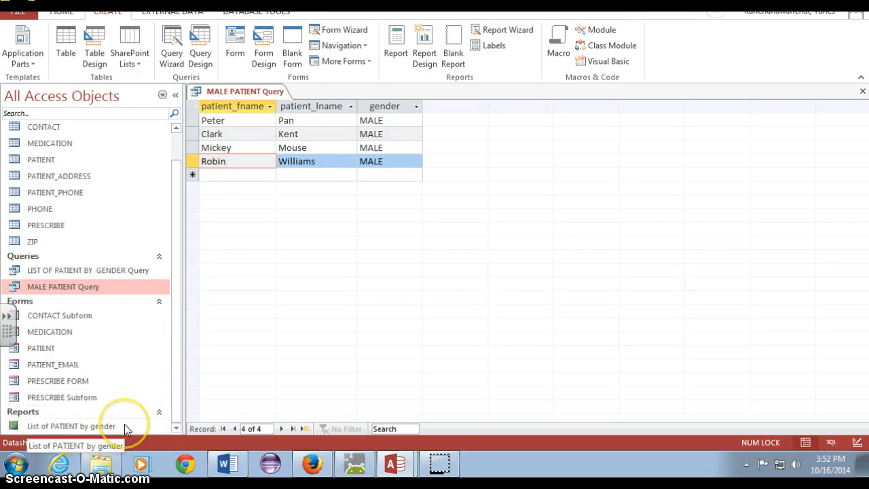
double_click(124, 426)
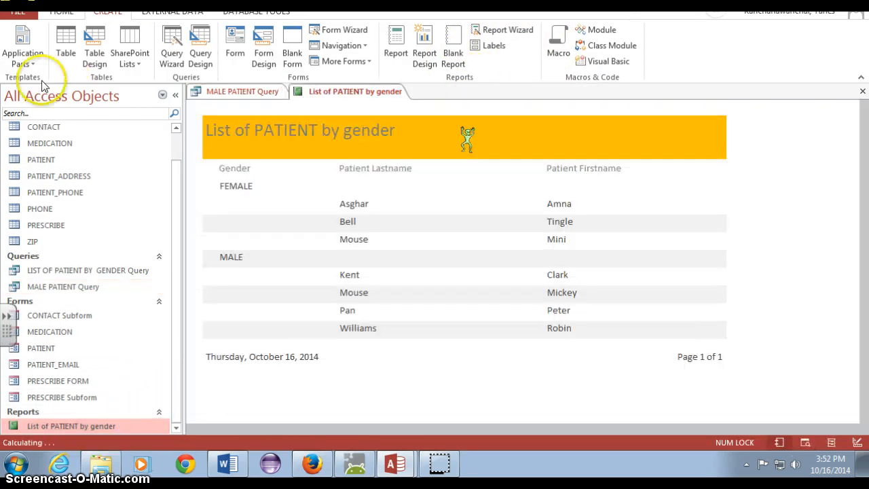
left_click(62, 14)
left_click(14, 56)
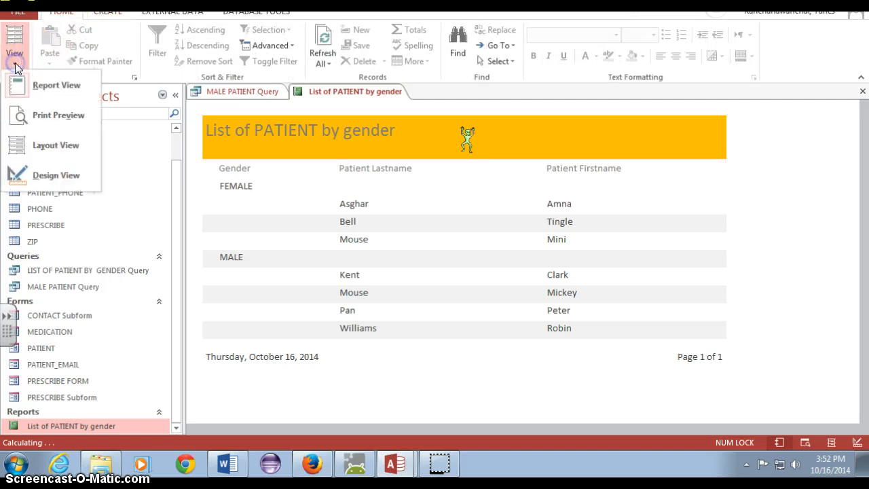
left_click(55, 176)
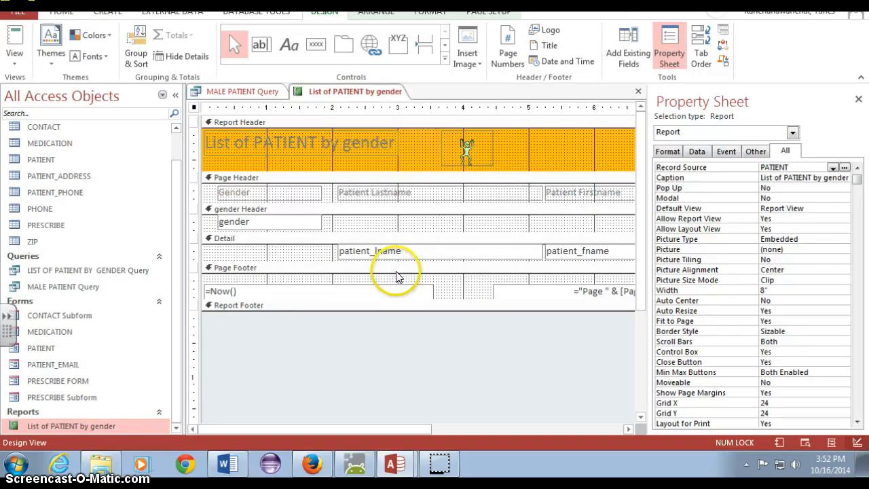
Enlarge the report's Detail section to a height of about 0.54 inch.
left_click(421, 259)
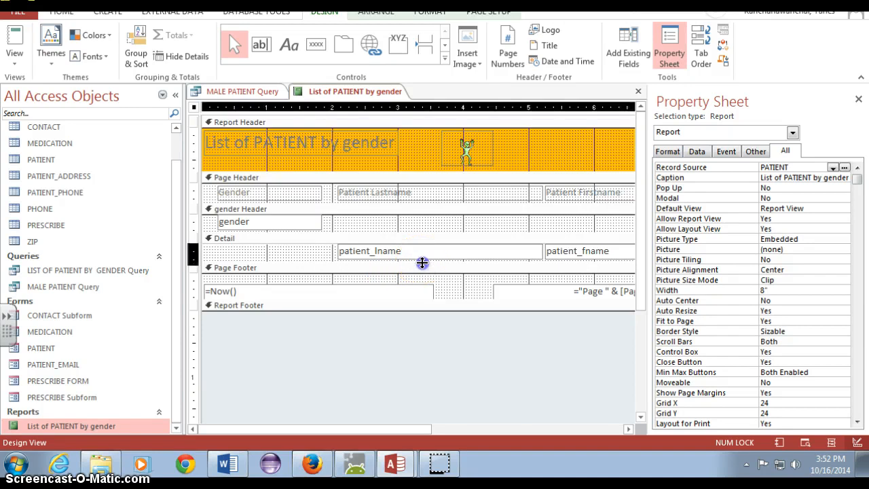
left_click_drag(422, 268, 420, 276)
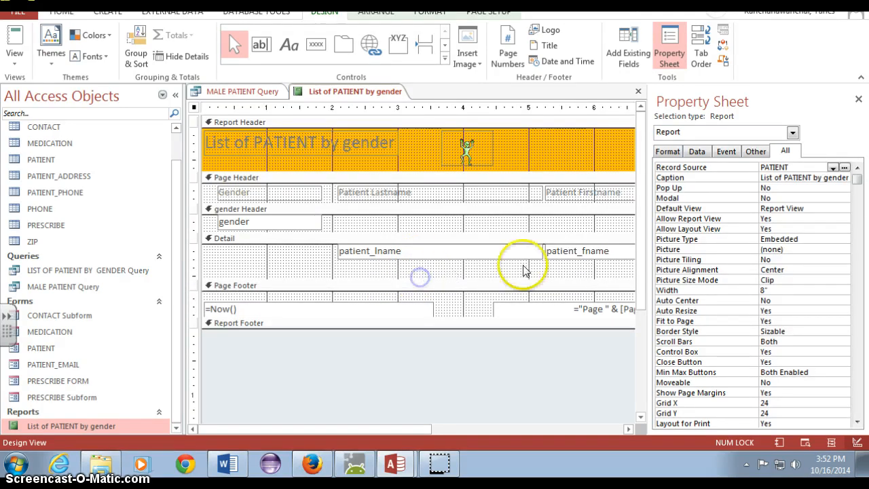
left_click(220, 267)
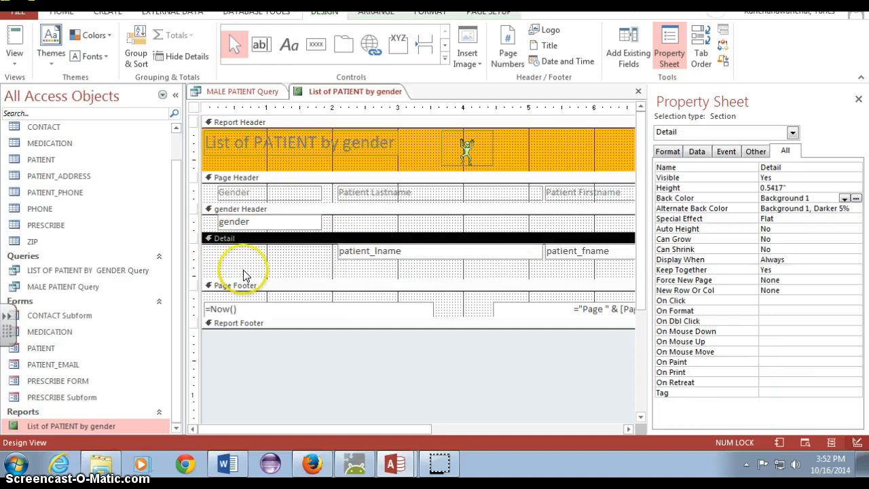
left_click(272, 263)
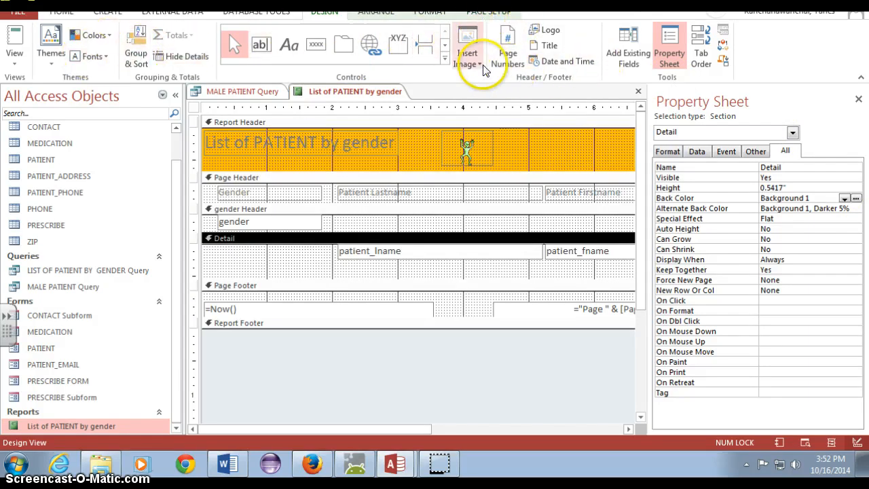
Show the report's field list and add a Count Records total for the patient_lname field.
left_click(615, 57)
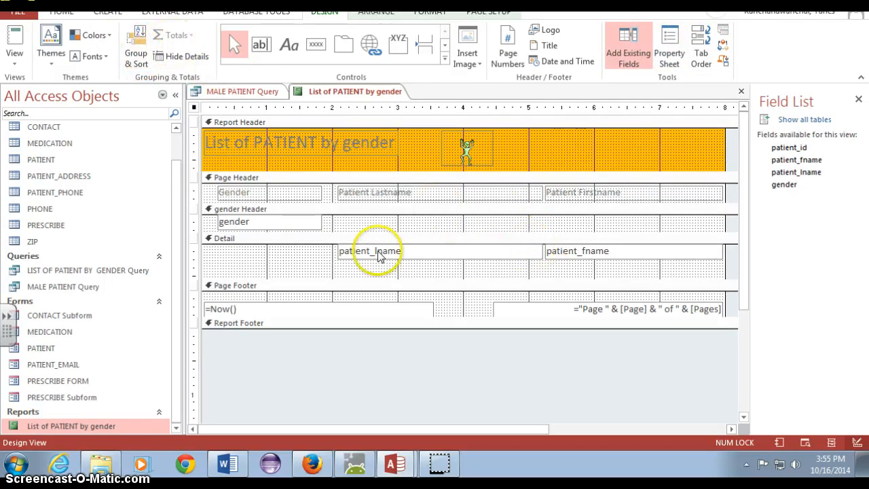
left_click(347, 258)
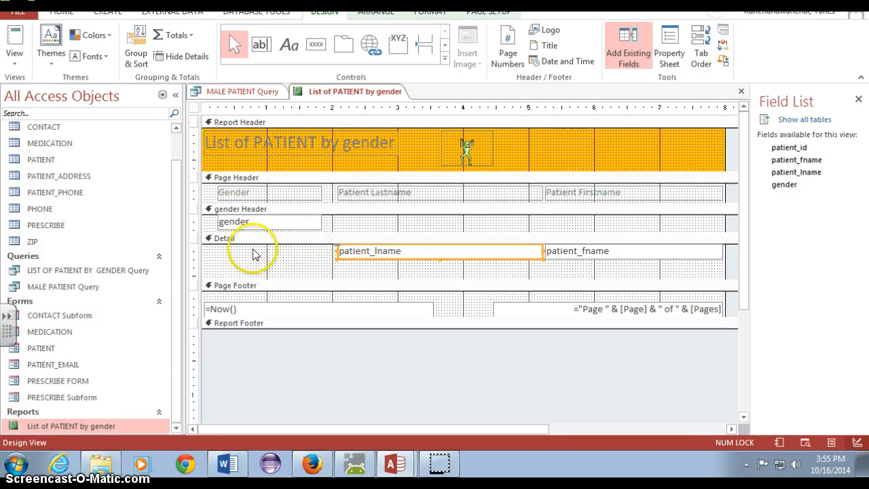
left_click(182, 36)
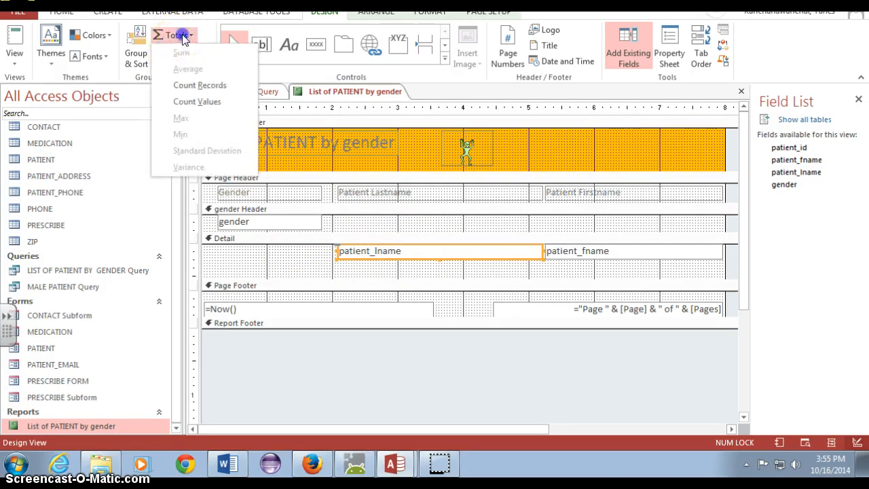
left_click(217, 89)
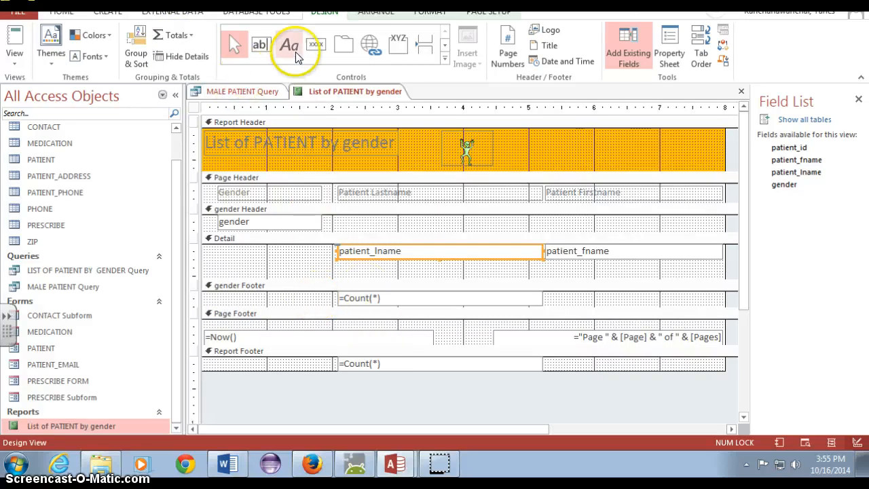
Add a label reading "Count" in the gender footer, in front of the record count.
left_click(280, 304)
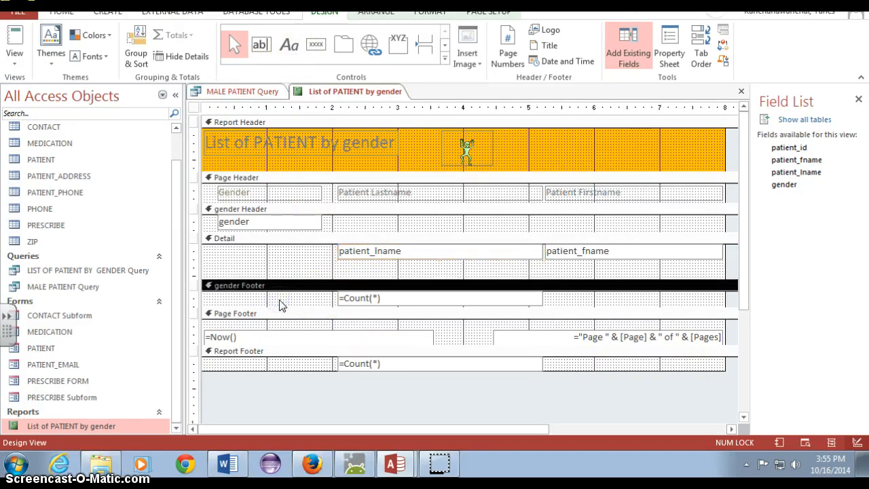
left_click(287, 45)
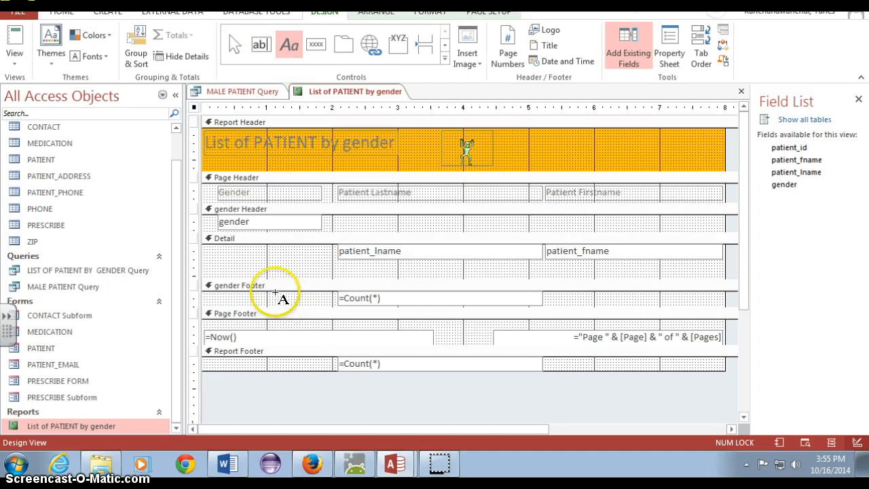
left_click_drag(275, 294, 327, 301)
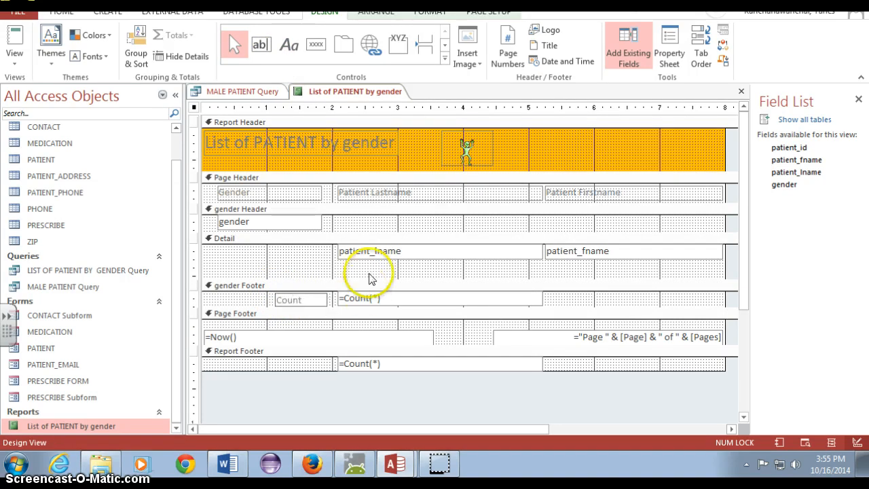
left_click(311, 267)
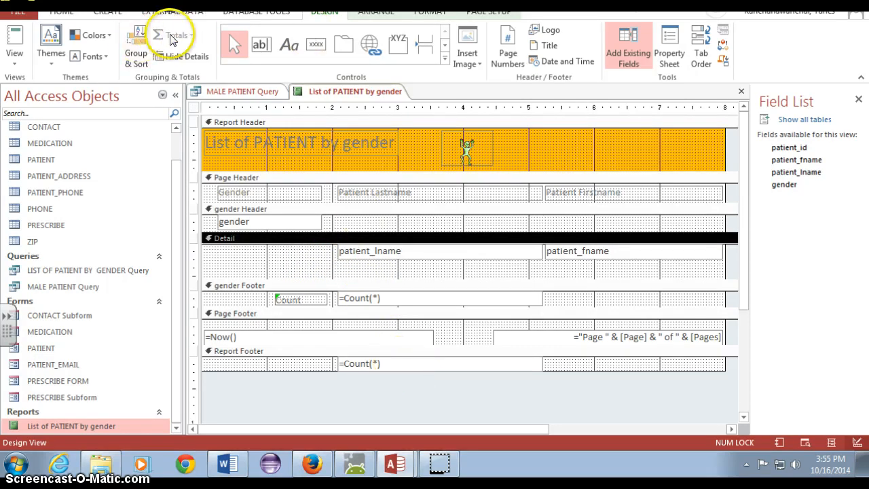
Display the report in Report View and examine the record counts for each gender group and the whole report.
left_click(7, 37)
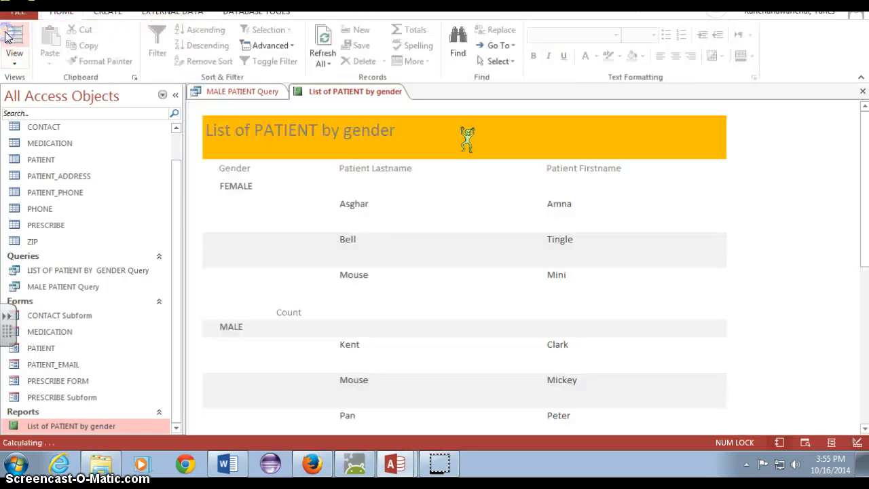
scroll(460, 324, "down", 4)
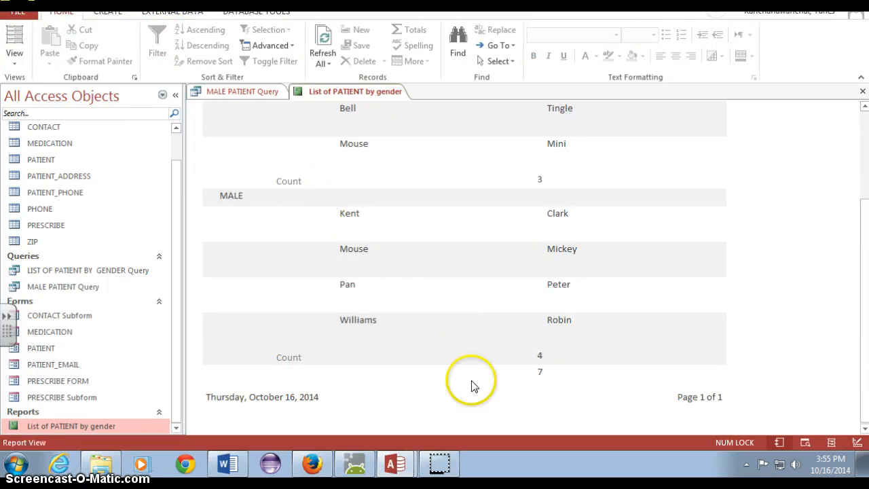
scroll(516, 385, "up", 1)
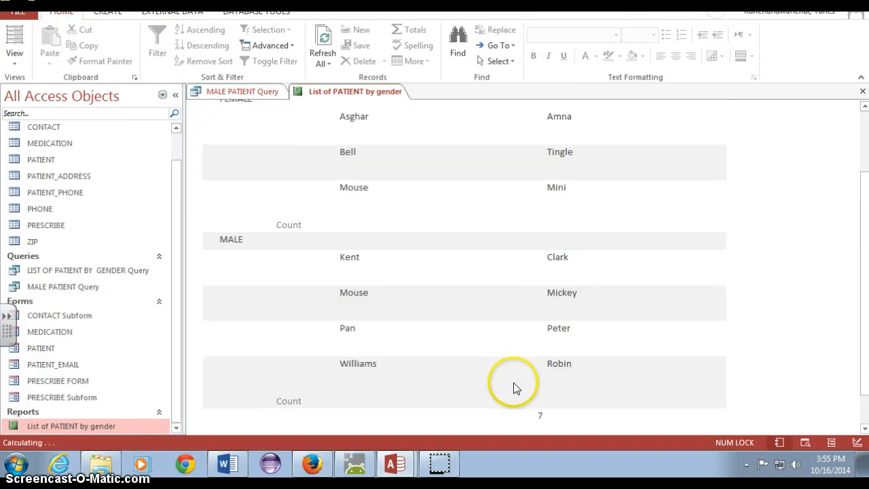
scroll(514, 388, "down", 1)
scroll(332, 213, "up", 1)
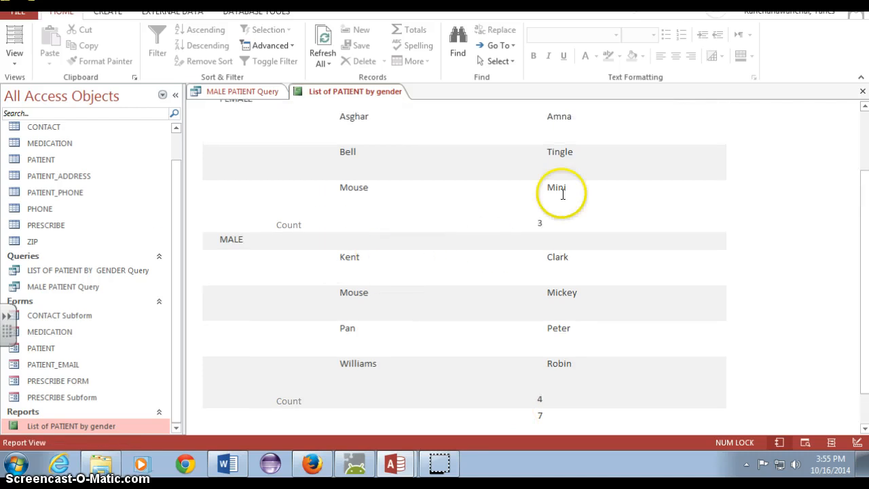
scroll(560, 195, "up", 2)
scroll(468, 188, "down", 2)
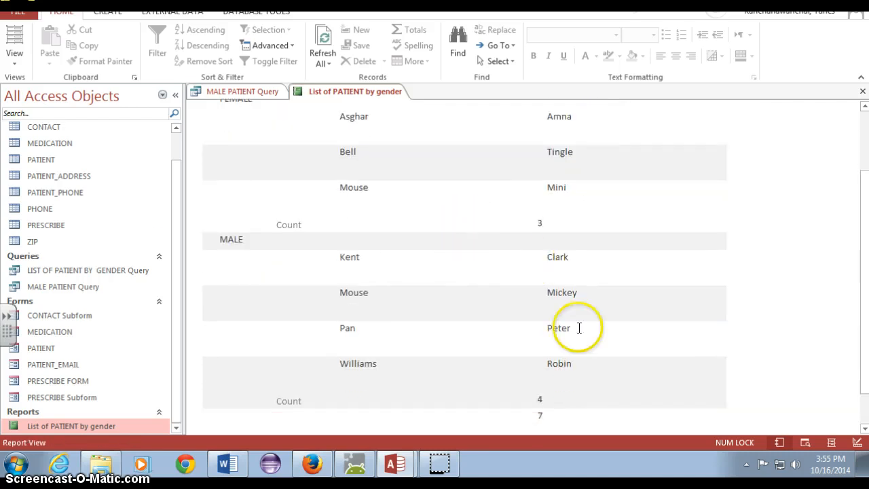
scroll(579, 328, "down", 1)
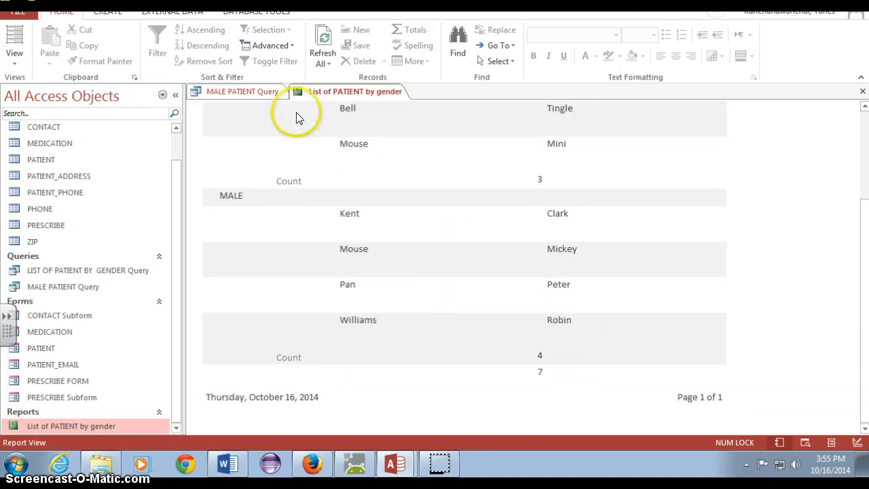
Add a label reading "Total Count" in the report footer, in front of the overall record count.
left_click(15, 34)
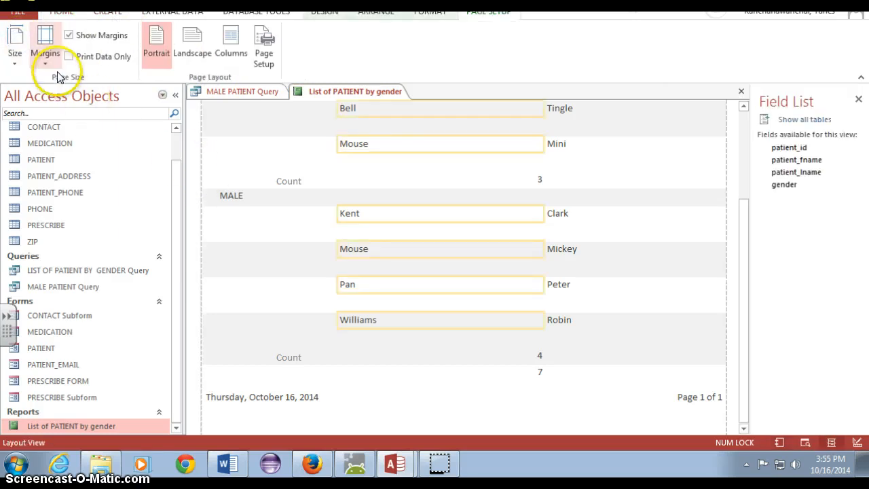
left_click(16, 48)
left_click(58, 11)
left_click(15, 63)
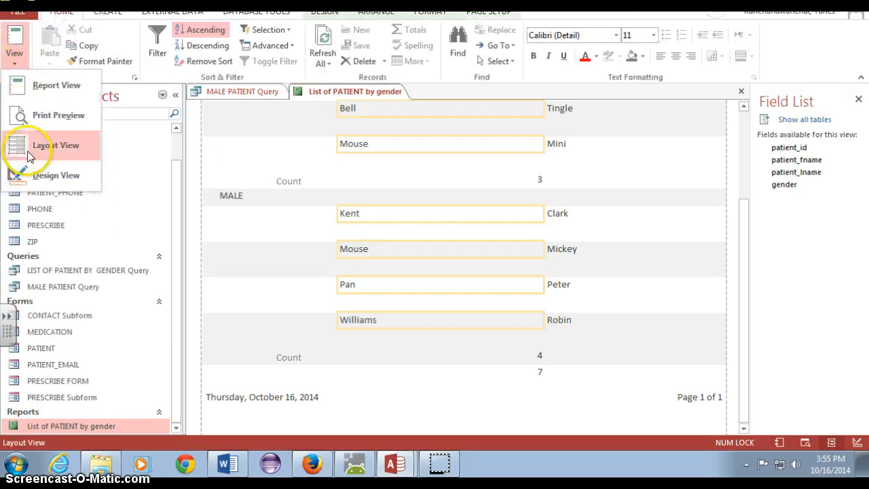
left_click(31, 173)
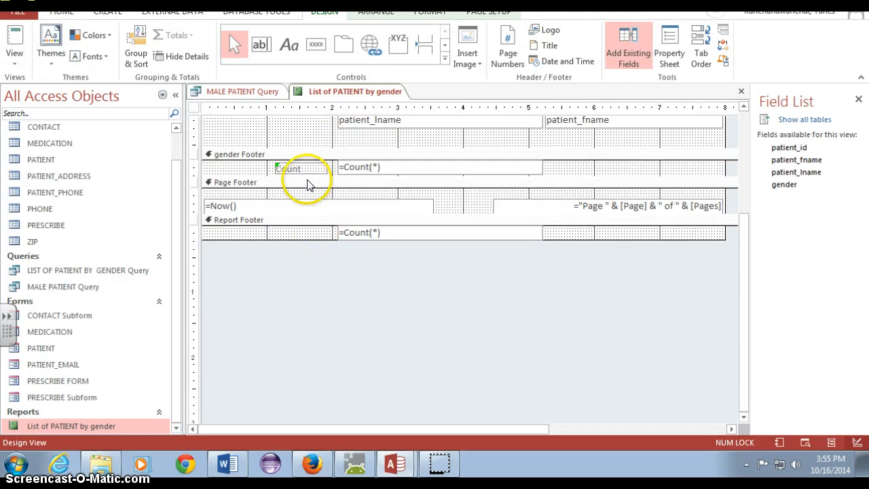
left_click(285, 43)
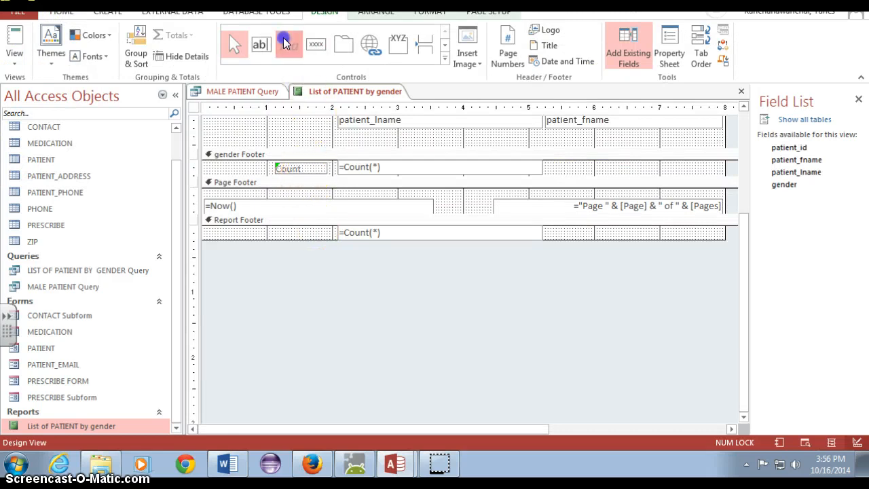
left_click(284, 229)
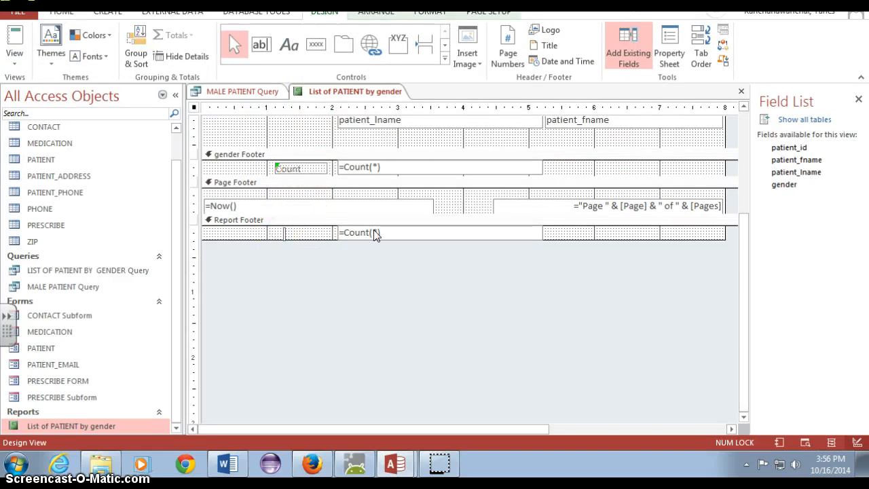
type("Total Count")
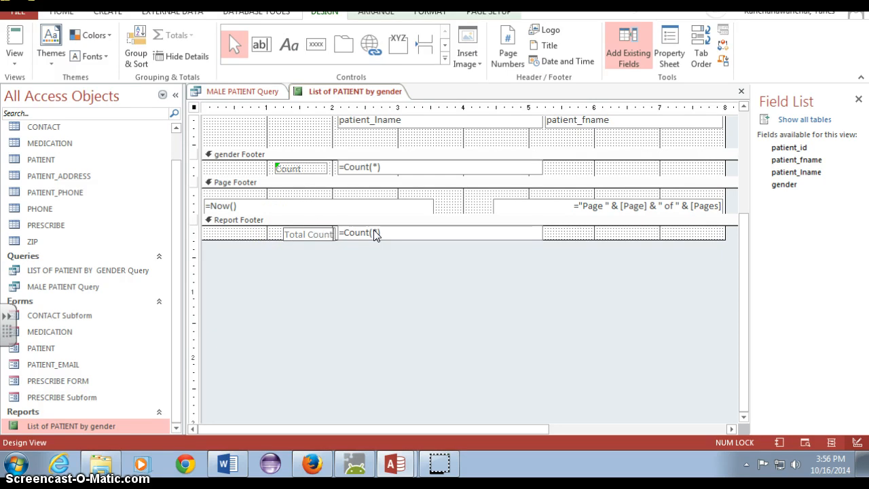
left_click(333, 153)
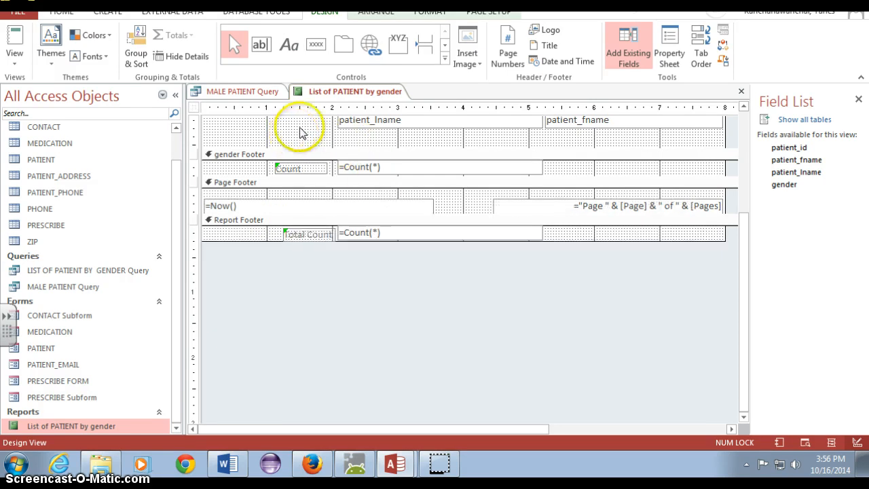
Display the report in Report View and review the labelled gender counts and the overall count.
left_click(15, 38)
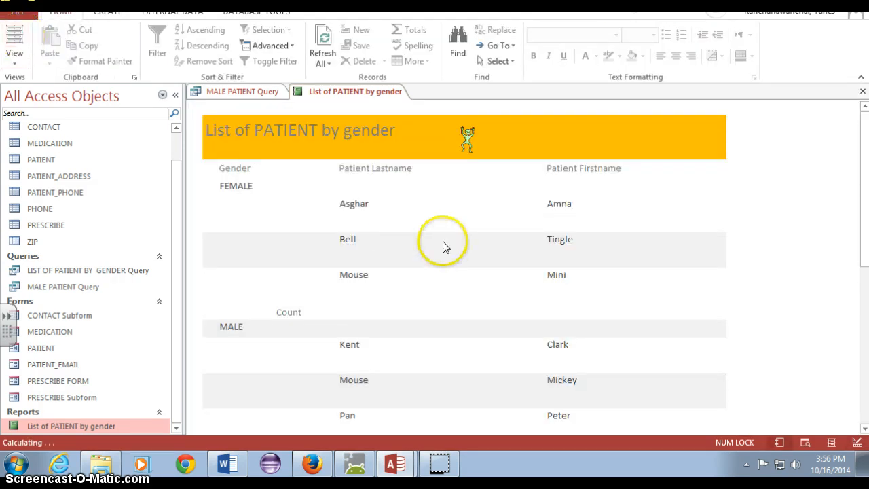
scroll(442, 244, "down", 3)
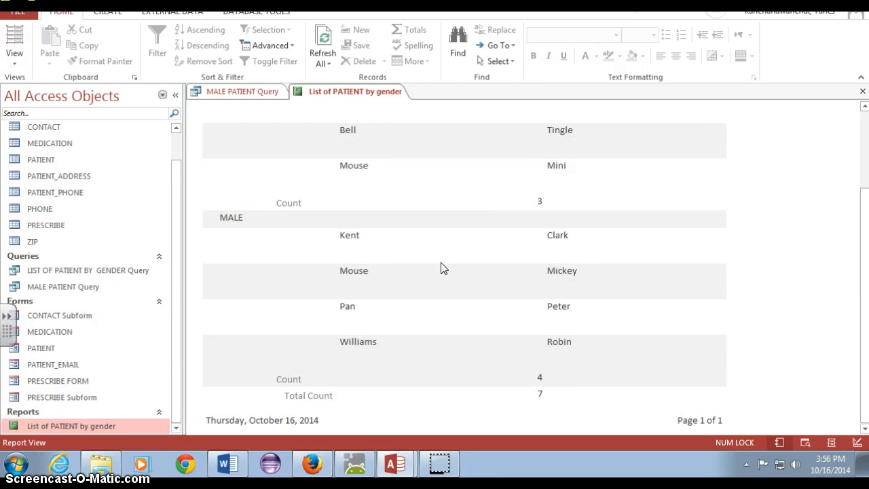
scroll(442, 268, "up", 3)
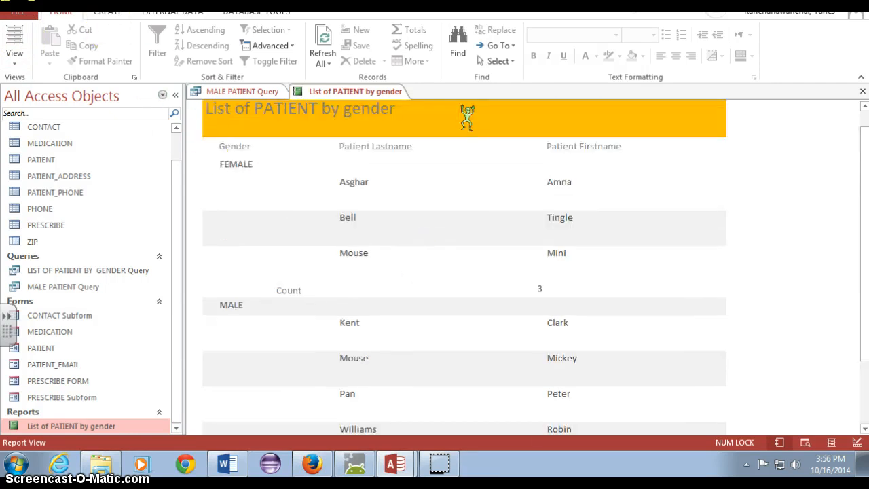
left_click_drag(175, 213, 184, 191)
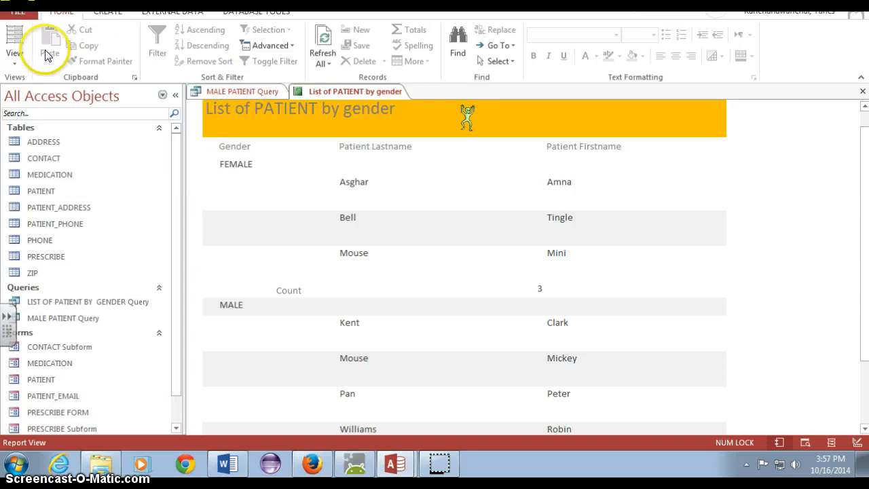
Close the List of PATIENT by gender report, saving its design changes, and close the MALE PATIENT Query.
right_click(346, 91)
left_click(372, 115)
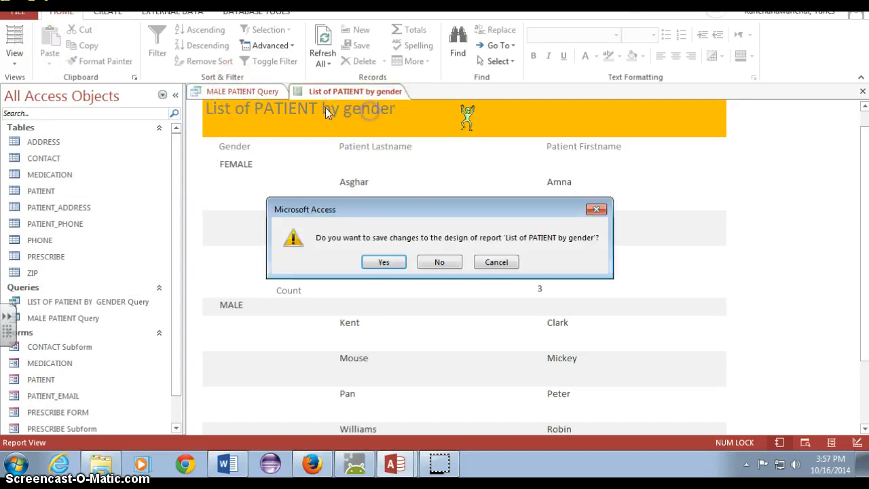
left_click(370, 257)
right_click(262, 91)
left_click(281, 122)
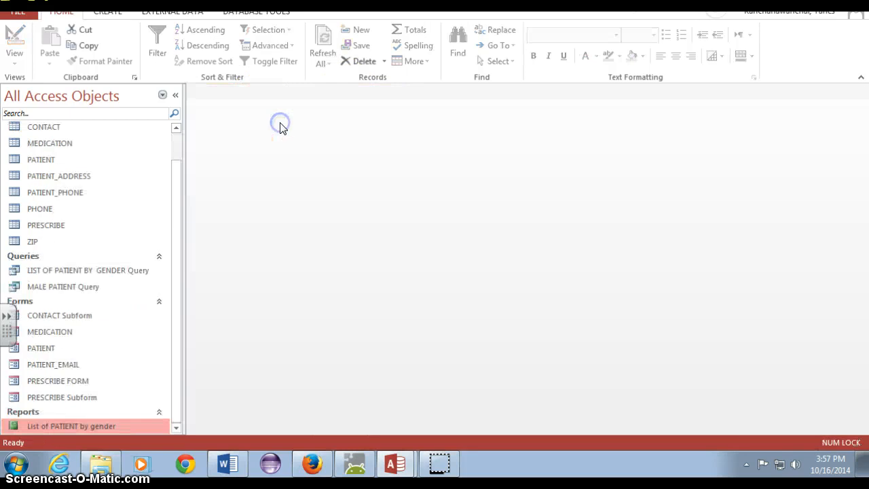
left_click_drag(173, 237, 173, 259)
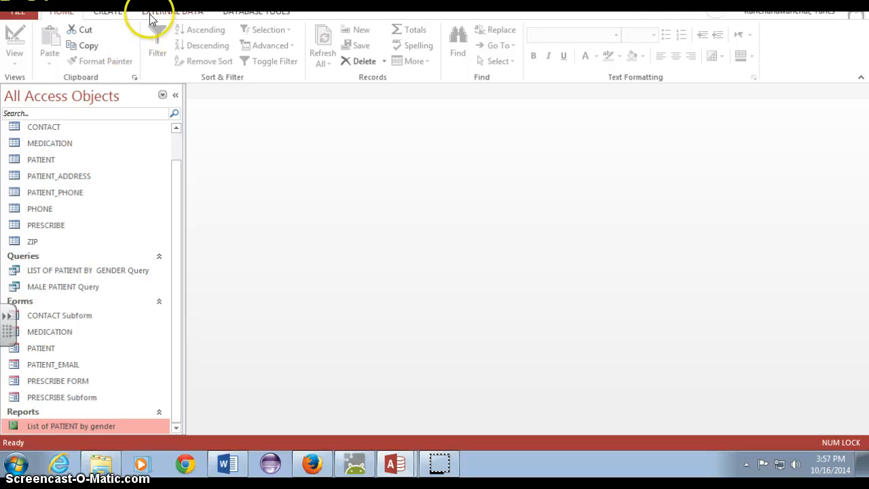
Create a new query in Design View and add the PATIENT and PATIENT_ADDRESS tables to it.
left_click(107, 14)
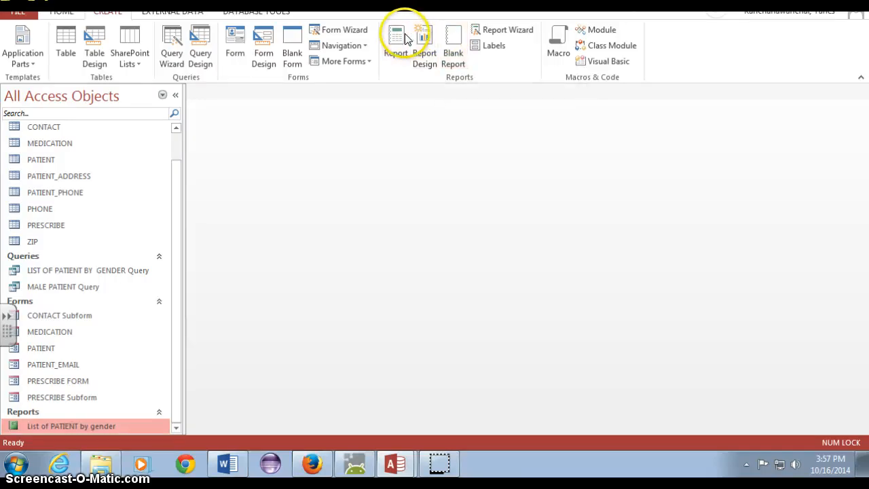
left_click(199, 57)
left_click_drag(469, 247, 493, 186)
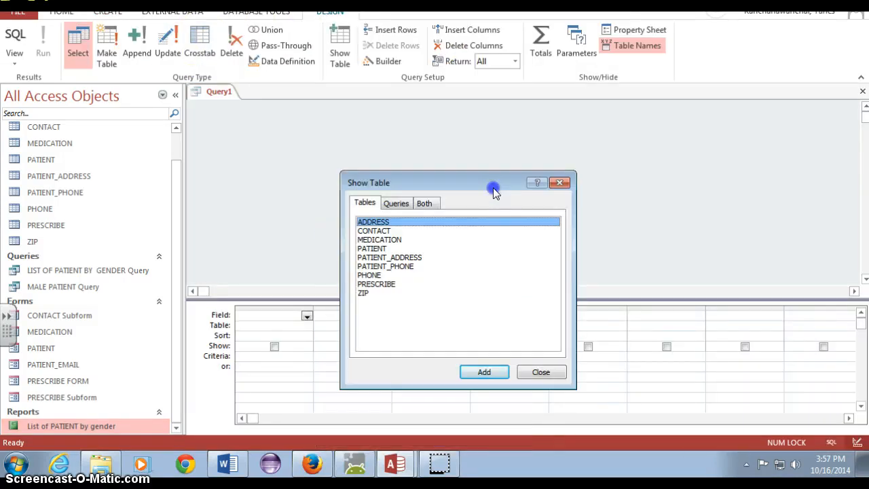
left_click(395, 249)
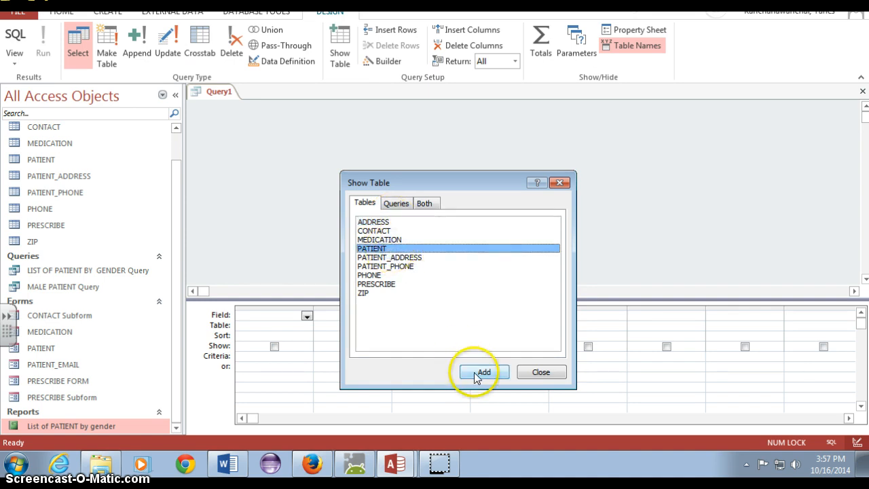
left_click(476, 375)
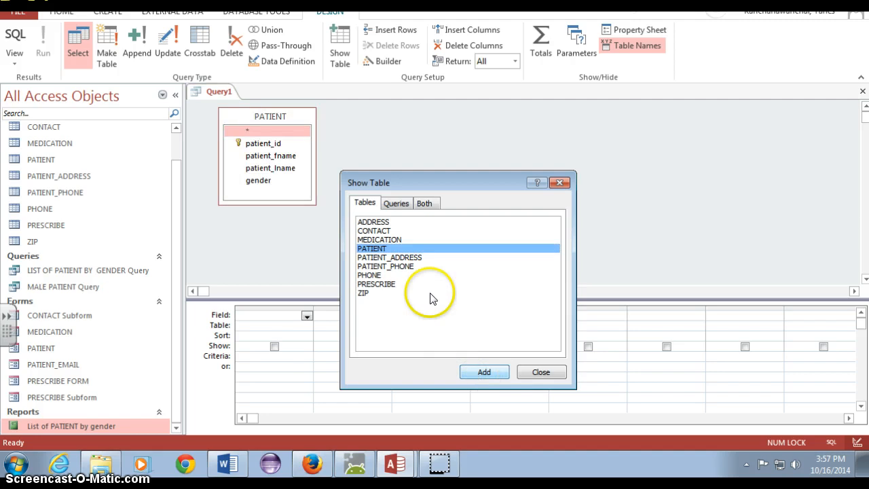
left_click(408, 258)
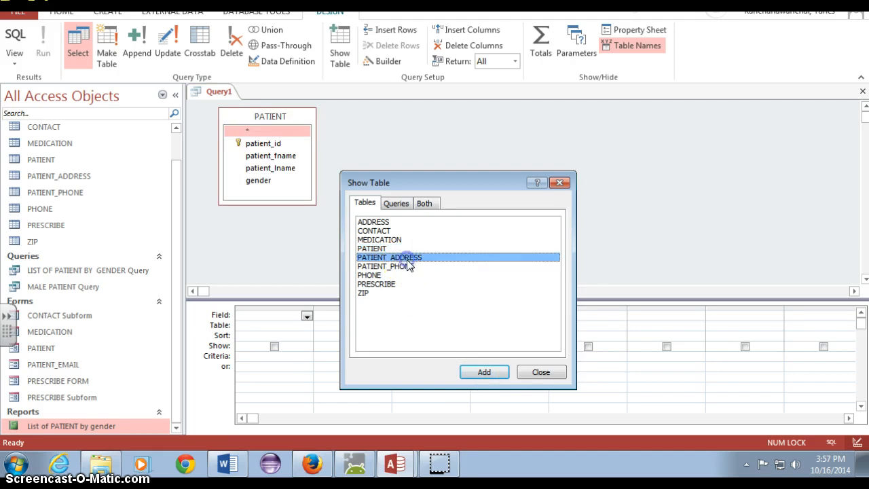
left_click(477, 371)
Add the PATIENT_PHONE and CONTACT tables to the query.
left_click_drag(448, 178, 596, 178)
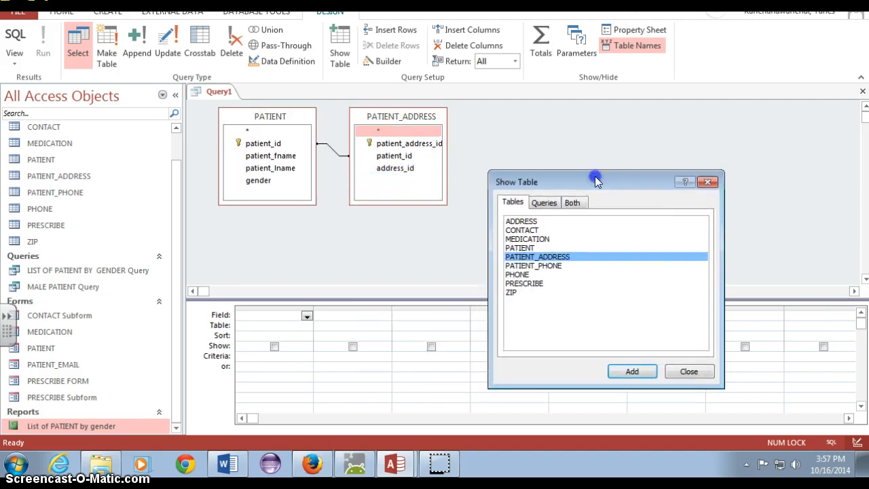
left_click(555, 266)
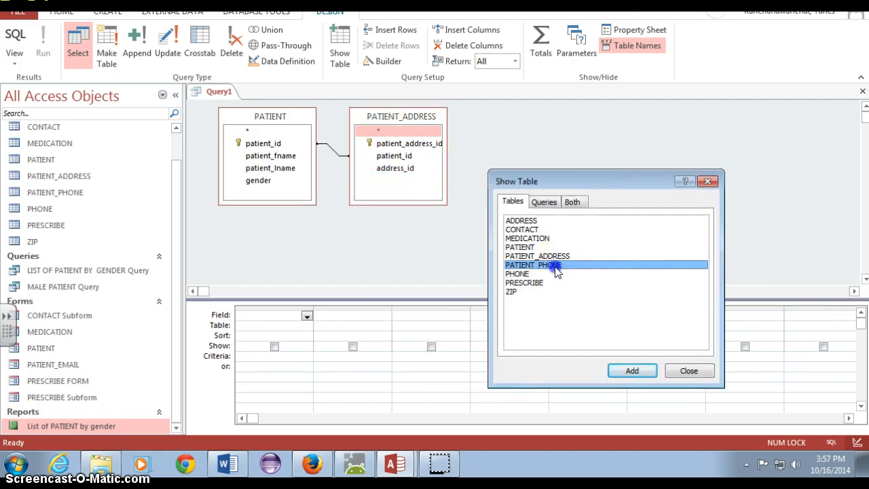
left_click(615, 371)
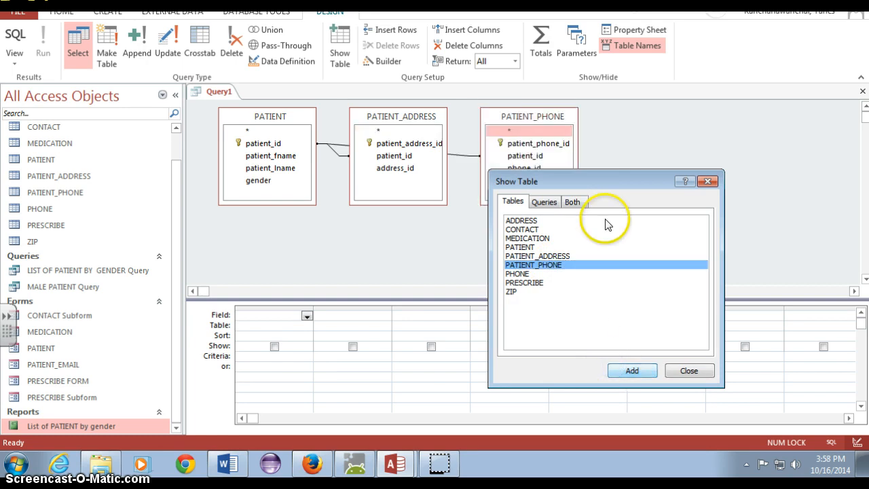
left_click_drag(603, 179, 593, 255)
left_click(518, 307)
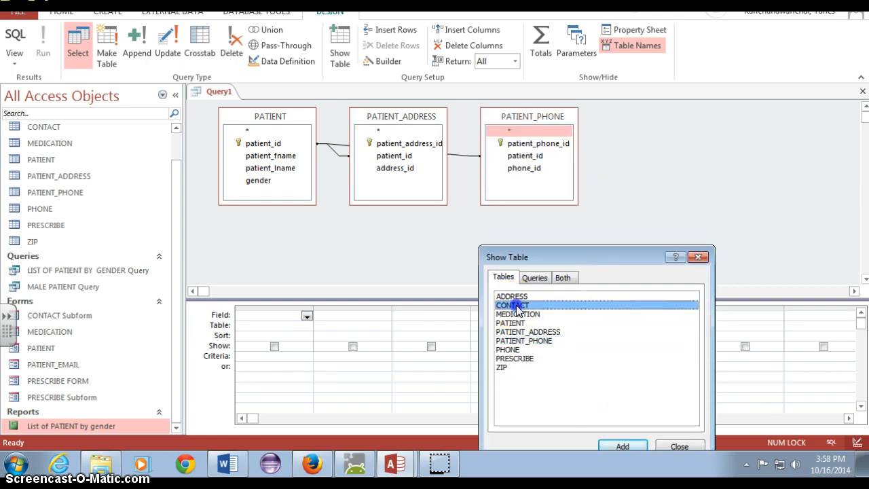
left_click(608, 447)
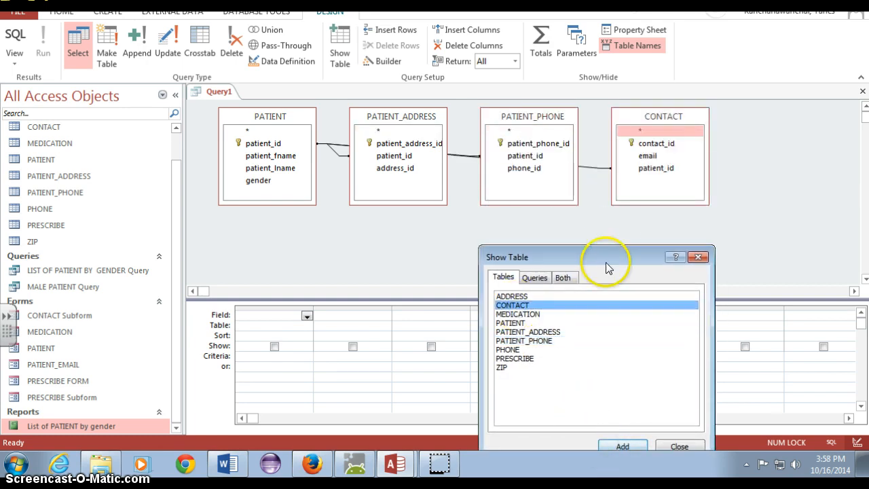
Add the ADDRESS and ZIP tables to the query.
left_click_drag(606, 262, 431, 215)
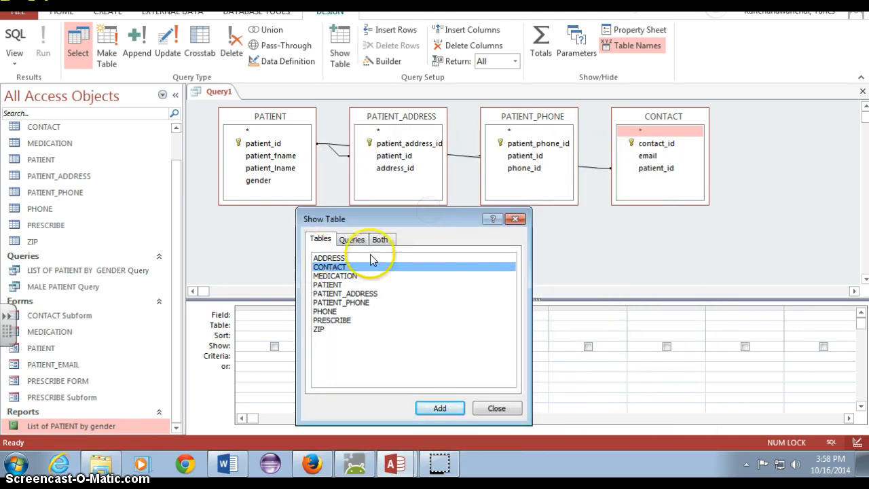
left_click(401, 258)
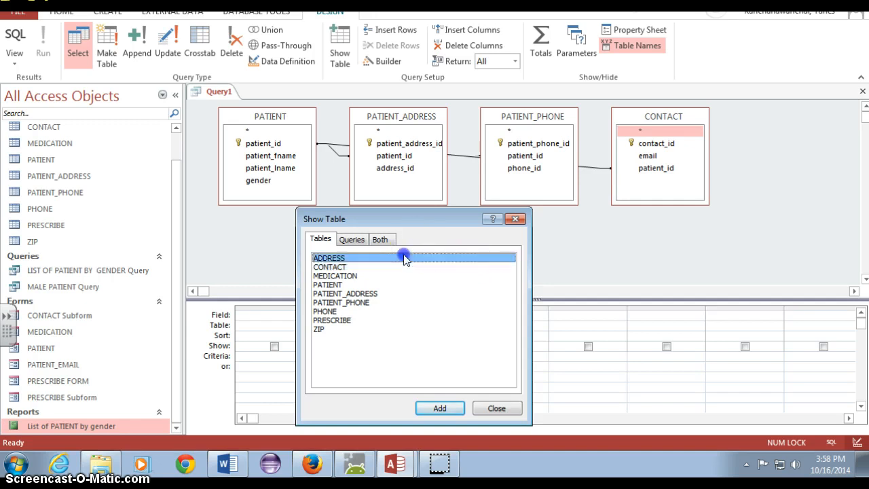
left_click(440, 408)
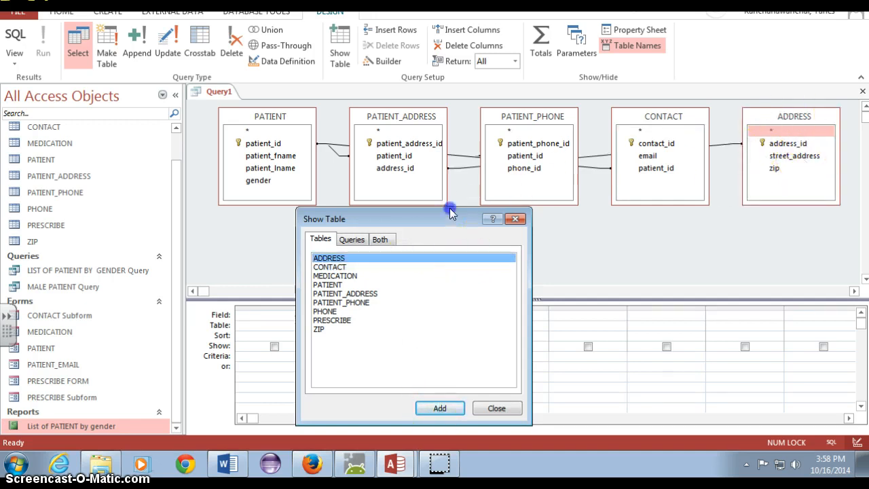
left_click_drag(448, 208, 626, 150)
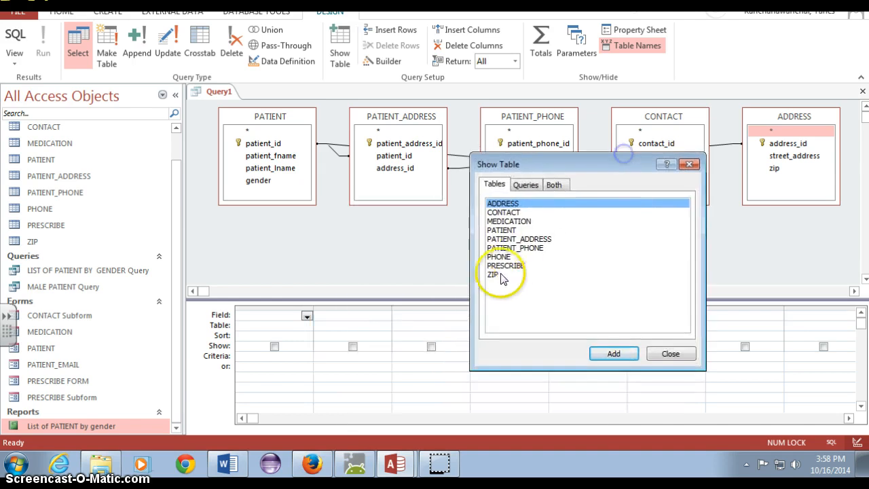
left_click(499, 276)
left_click(613, 353)
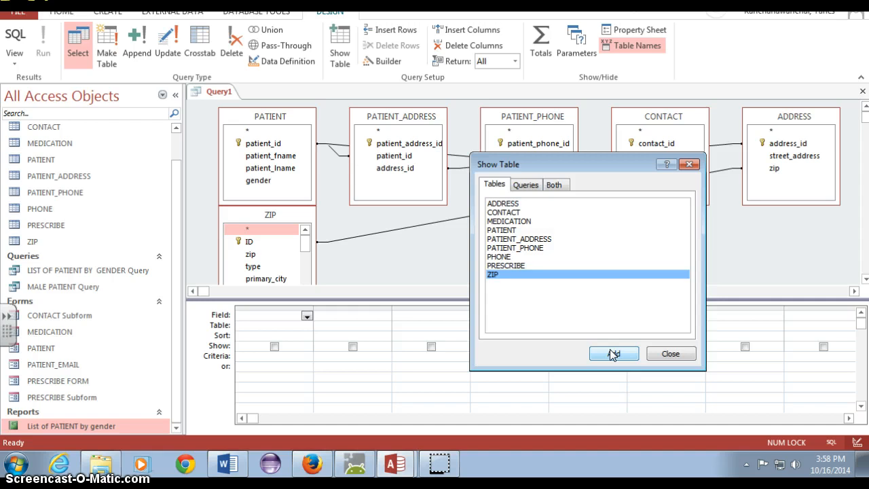
left_click(535, 273)
Add the PRESCRIBE and MEDICATION tables to finish the query's table selection, and enlarge the design grid.
left_click_drag(536, 175, 462, 153)
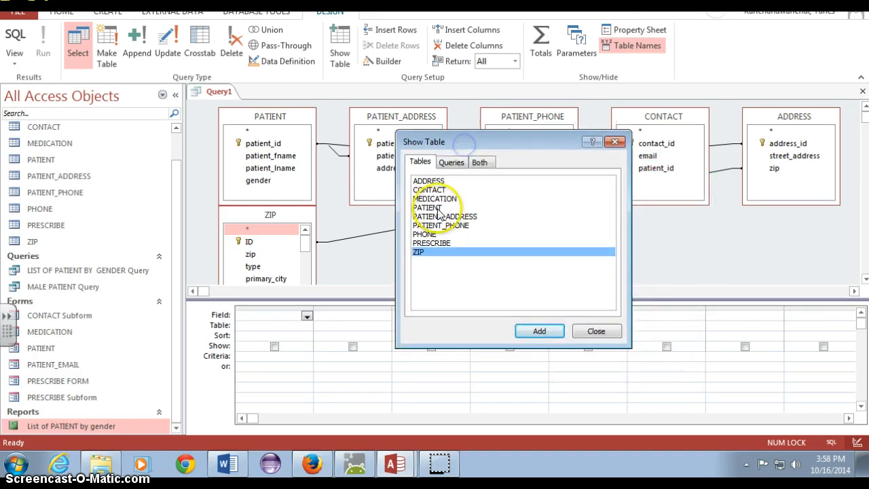
left_click(447, 245)
left_click(535, 331)
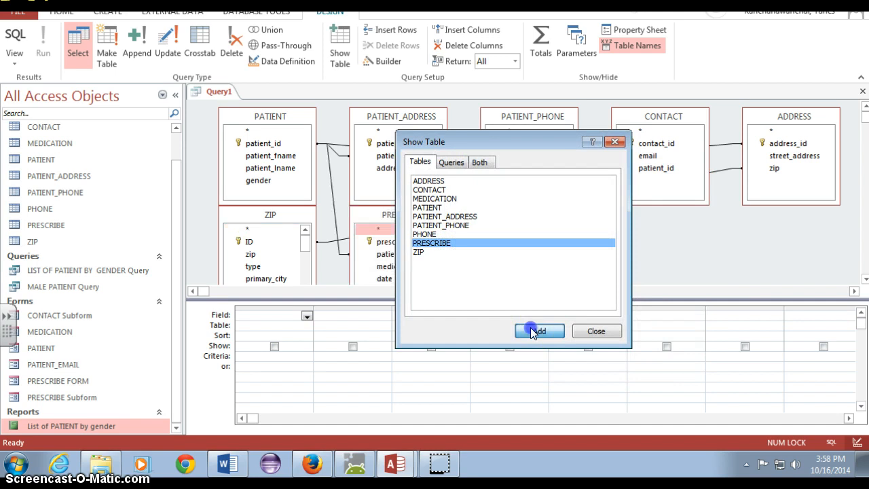
left_click_drag(522, 143, 647, 158)
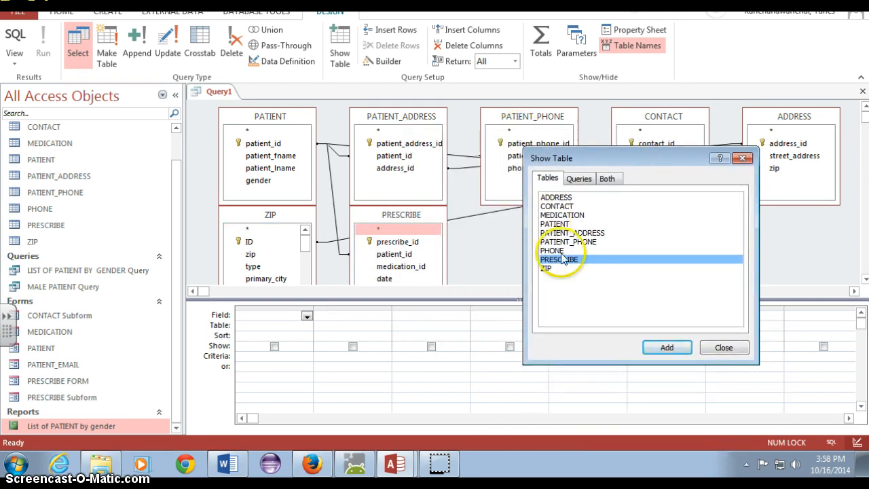
left_click(568, 216)
left_click(657, 347)
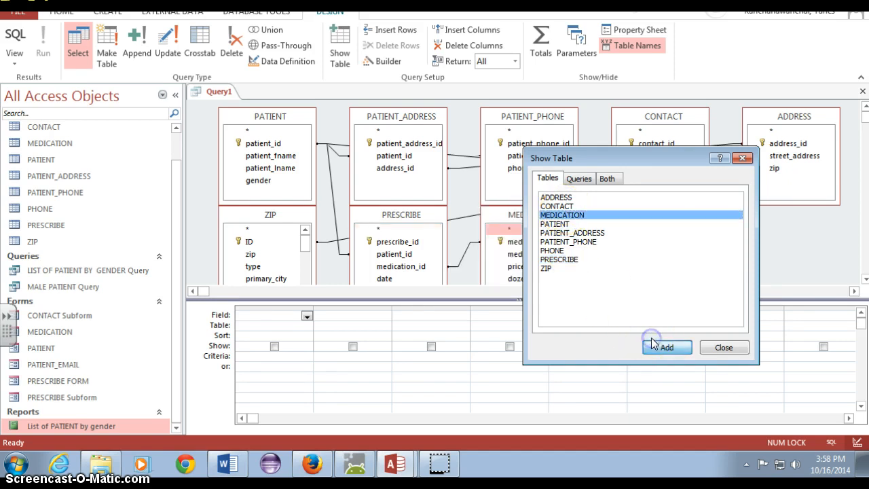
left_click_drag(646, 165, 731, 175)
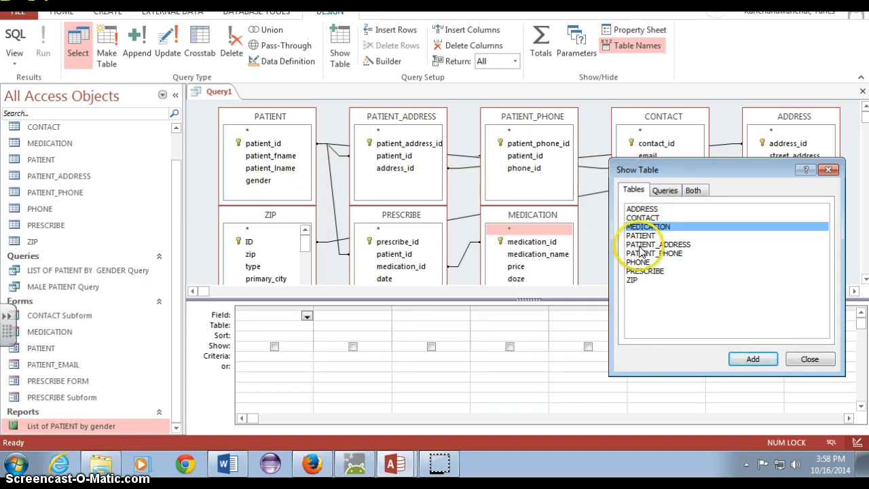
left_click(810, 358)
left_click_drag(694, 298, 686, 265)
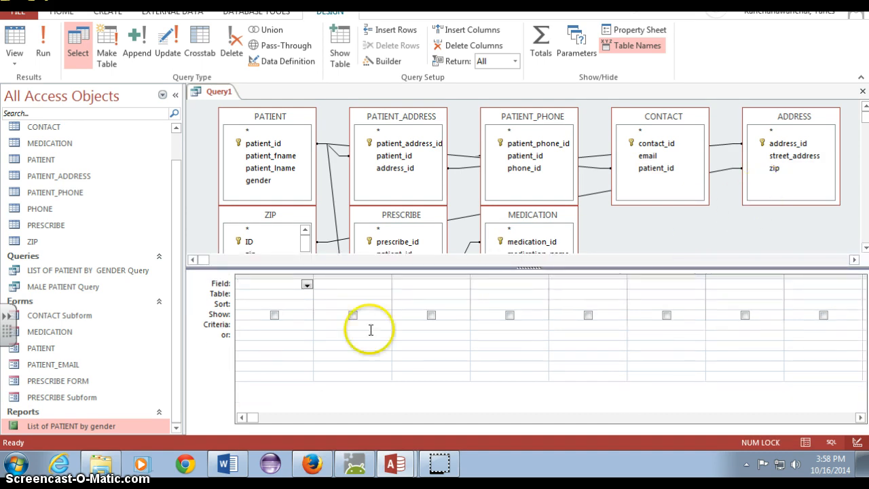
Widen the first grid column and add the patient_lname field from the PATIENT table to it.
left_click(306, 284)
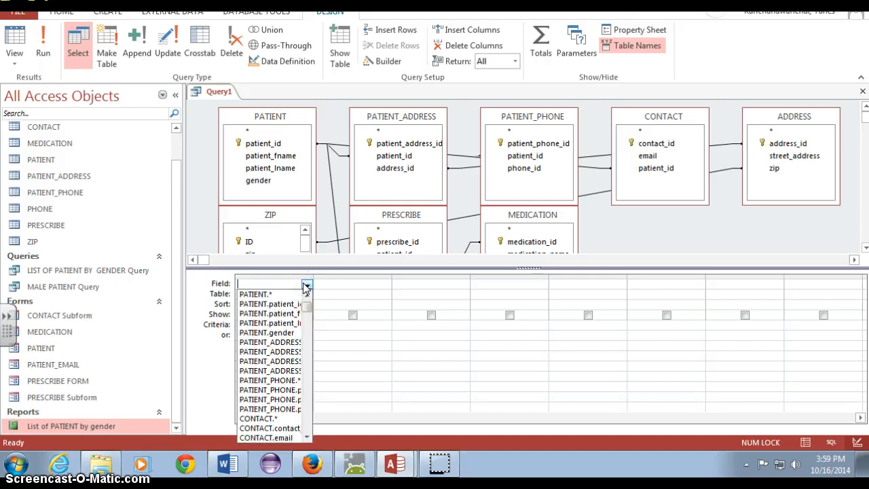
left_click_drag(314, 275, 408, 293)
left_click(402, 294)
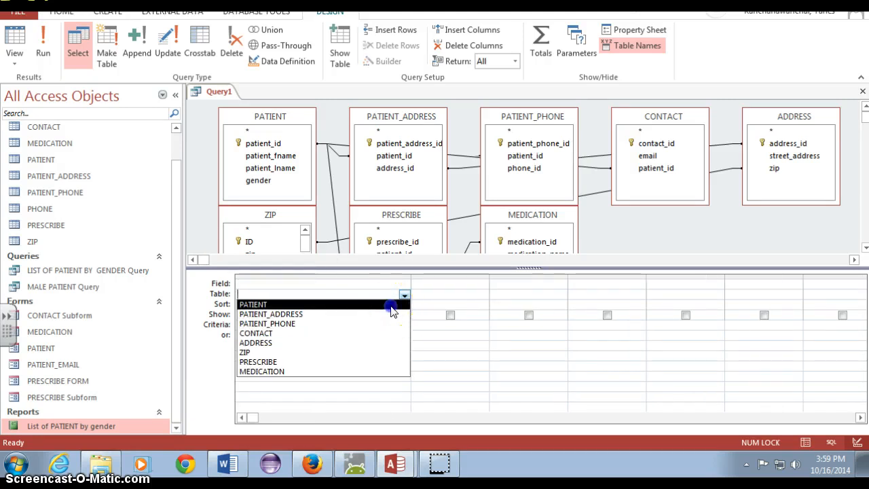
left_click(391, 305)
left_click(404, 284)
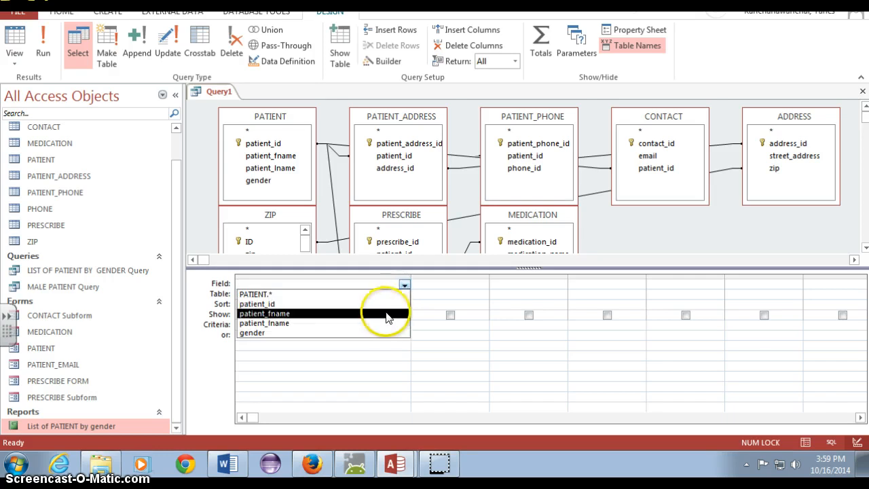
left_click(388, 322)
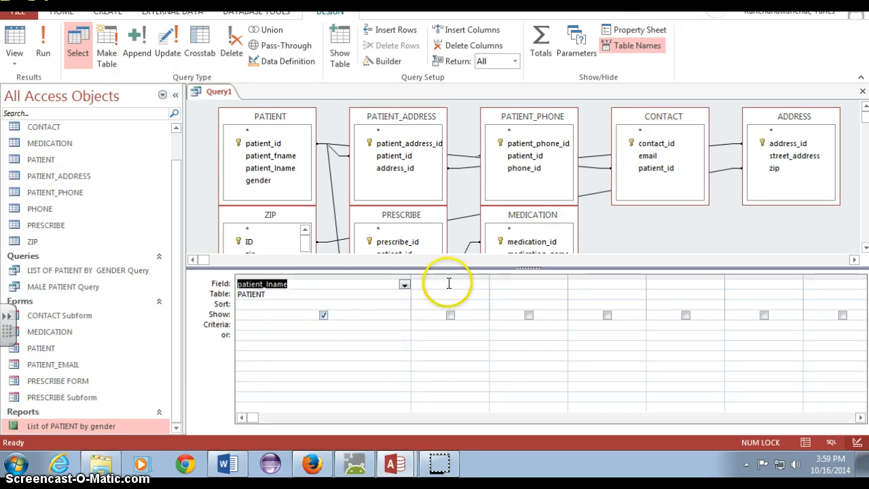
Try patient_id as the first column's field and restore patient_lname.
left_click(404, 284)
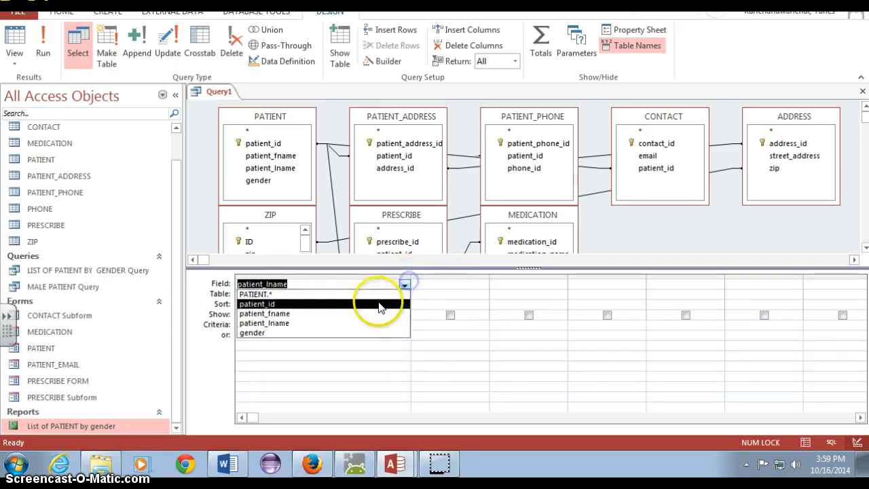
left_click(378, 301)
left_click(451, 293)
left_click(482, 294)
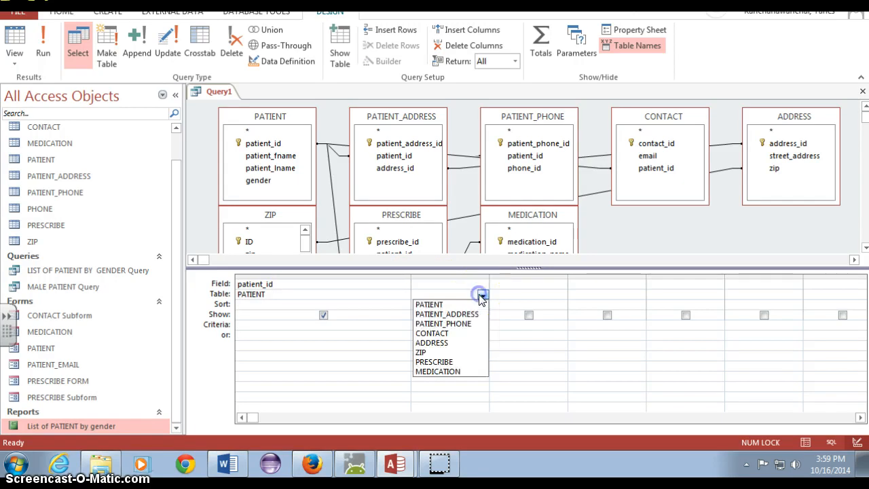
left_click(404, 284)
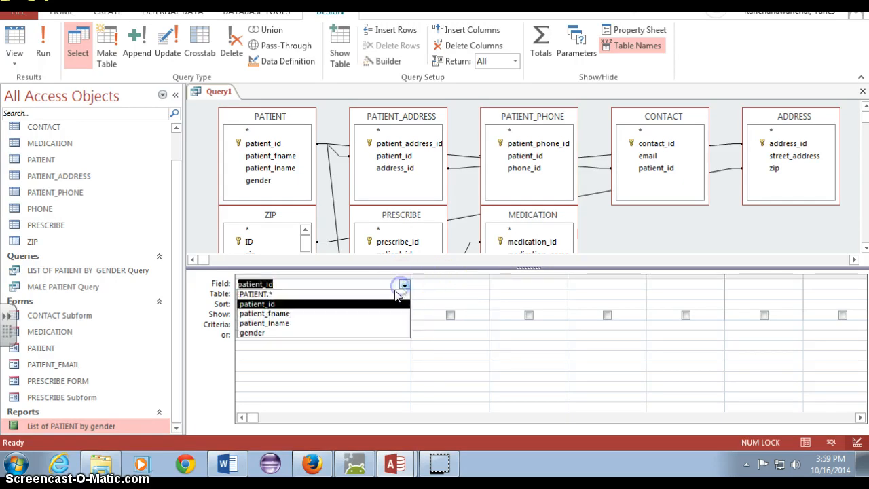
left_click(382, 325)
Add patient_fname from the PATIENT table as the second column and narrow both name columns to fit their field names.
left_click(483, 295)
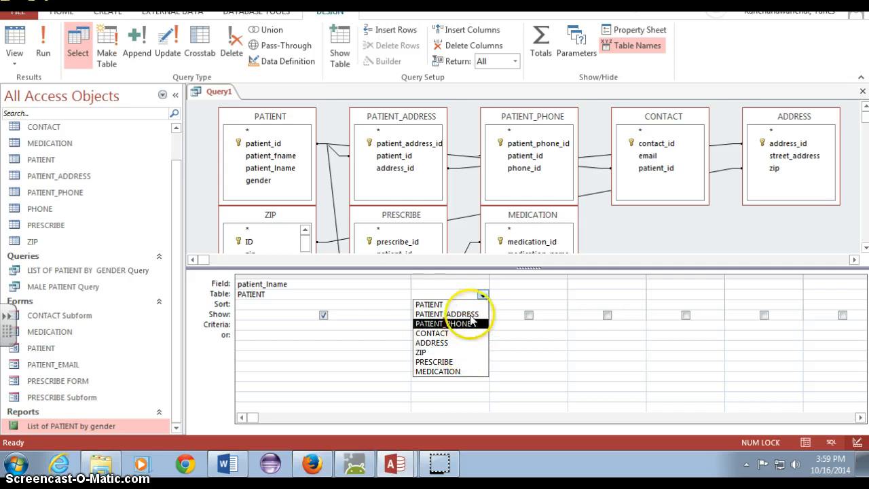
left_click(473, 306)
left_click(482, 284)
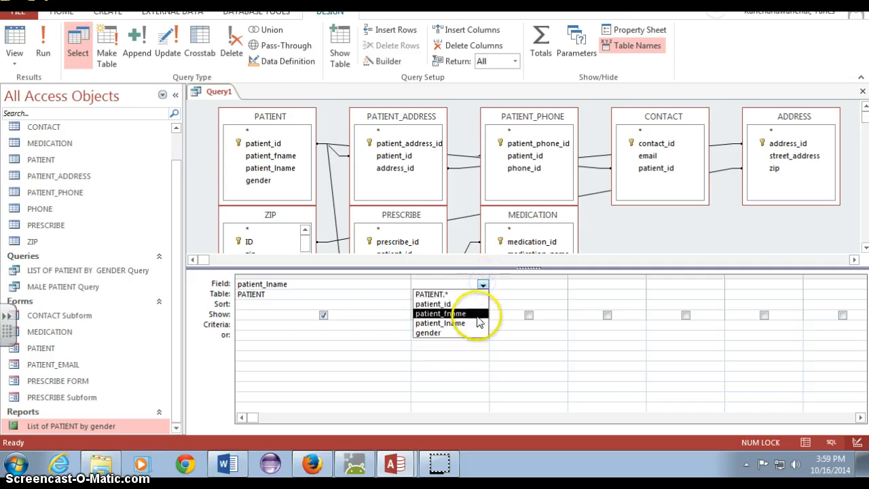
left_click(475, 313)
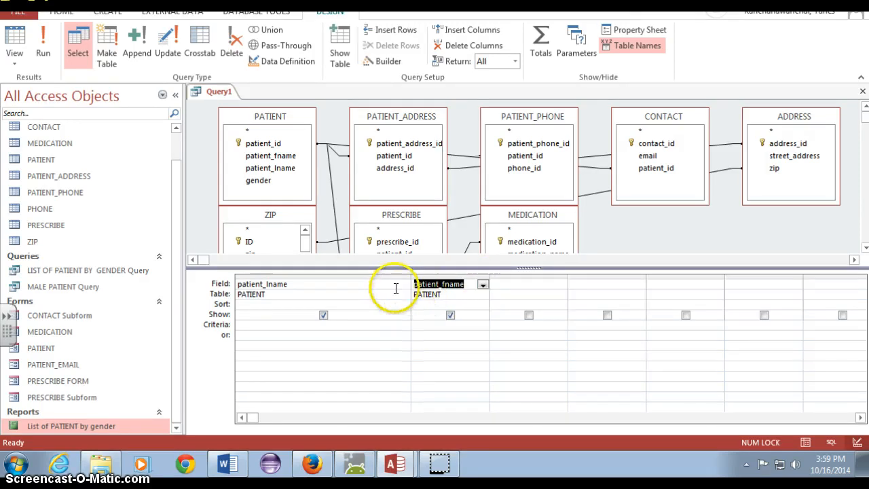
left_click_drag(411, 277, 400, 277)
left_click_drag(297, 273, 297, 274)
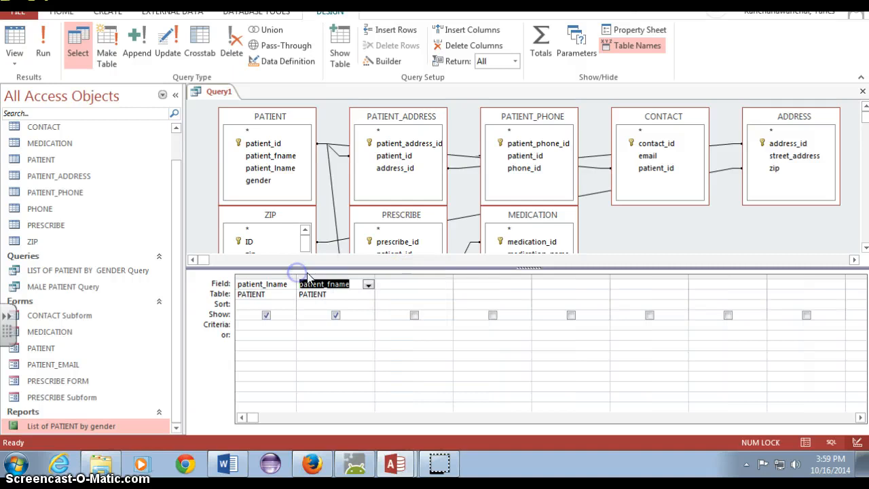
left_click_drag(374, 276, 356, 279)
Widen the third grid column and add the street_address field from the ADDRESS table to it.
left_click(390, 284)
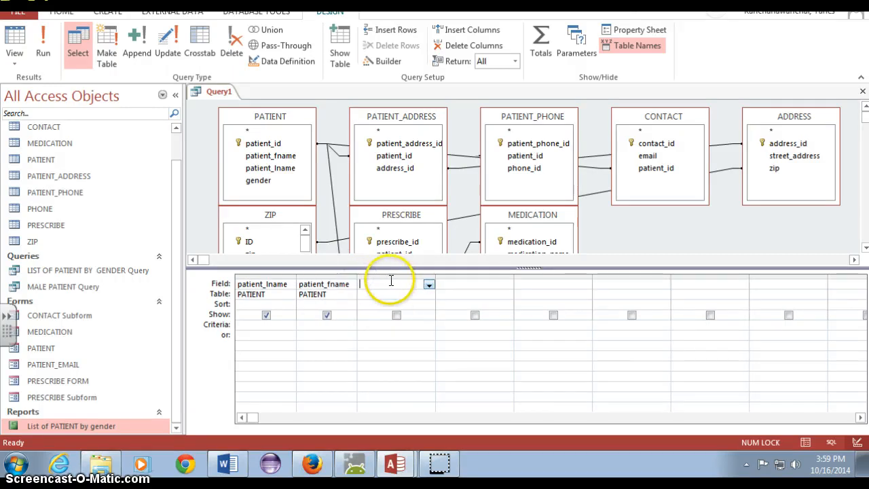
left_click(429, 284)
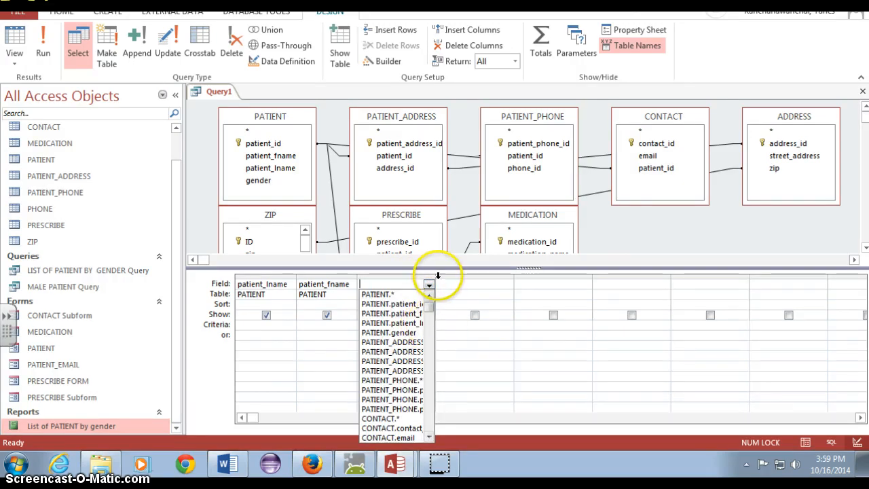
left_click_drag(435, 275, 475, 277)
left_click(470, 284)
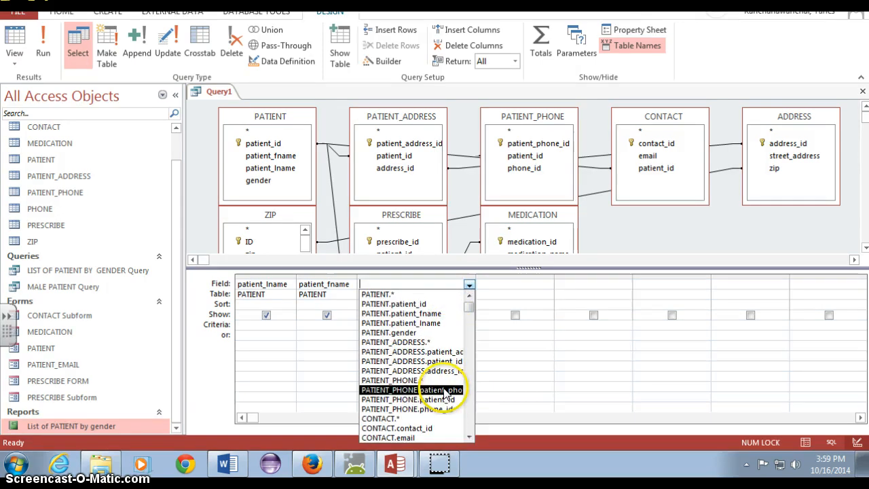
left_click(480, 292)
left_click(470, 294)
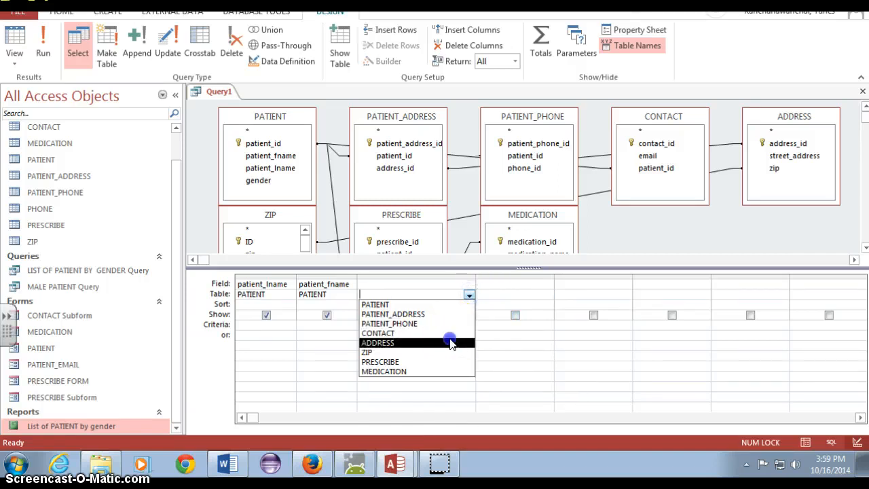
left_click(449, 342)
left_click(469, 284)
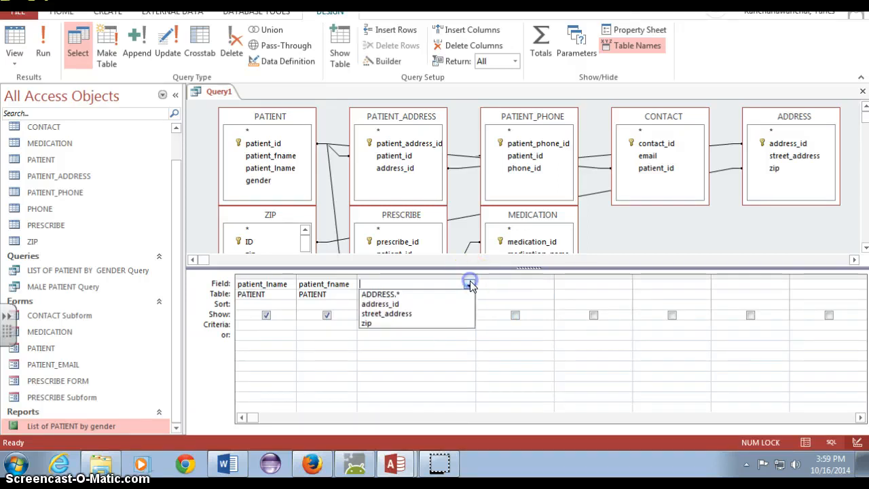
left_click(457, 316)
Add the primary_city field from the ZIP table as the fourth column.
left_click(547, 295)
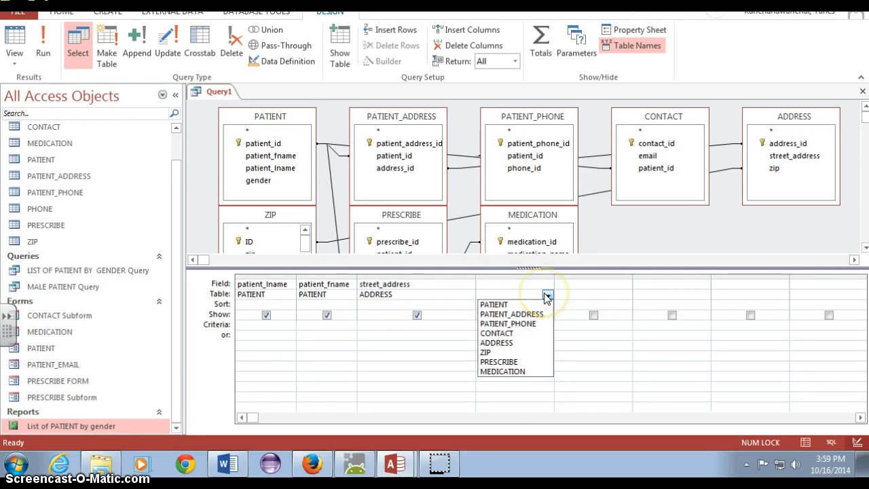
left_click(532, 351)
left_click(547, 285)
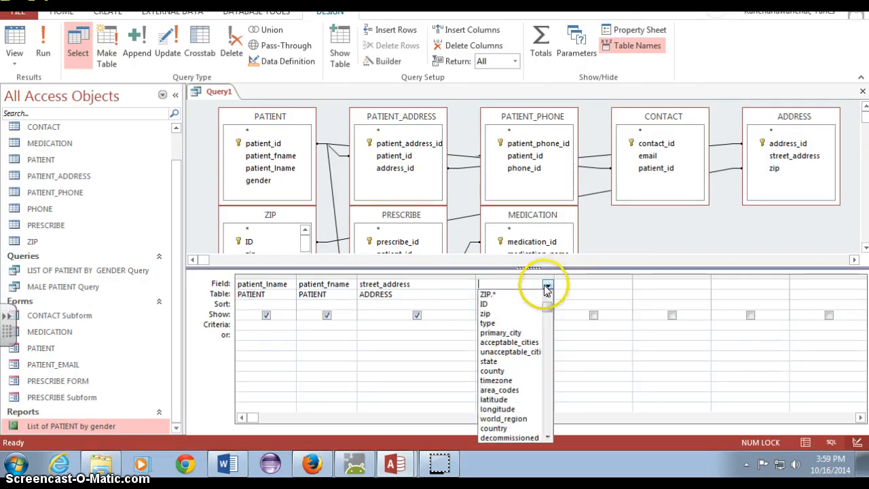
left_click(520, 333)
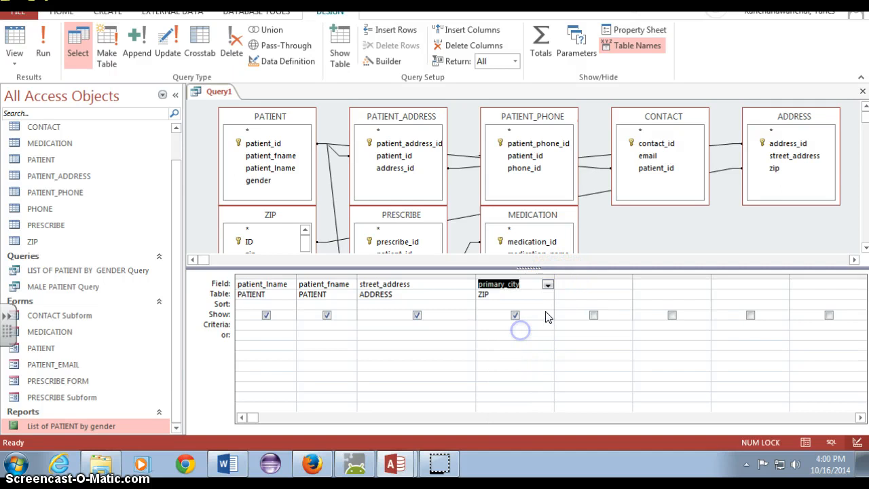
Add the state field from the ZIP table as the fifth column.
left_click(626, 287)
left_click(626, 286)
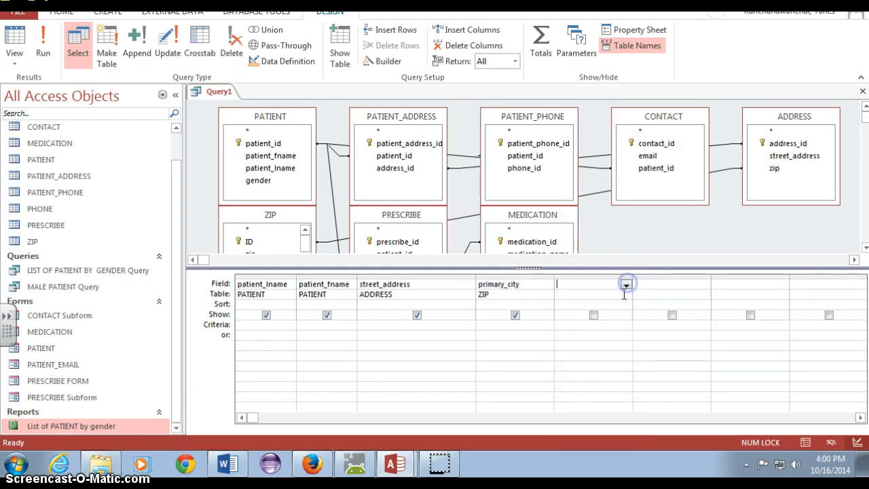
left_click(626, 296)
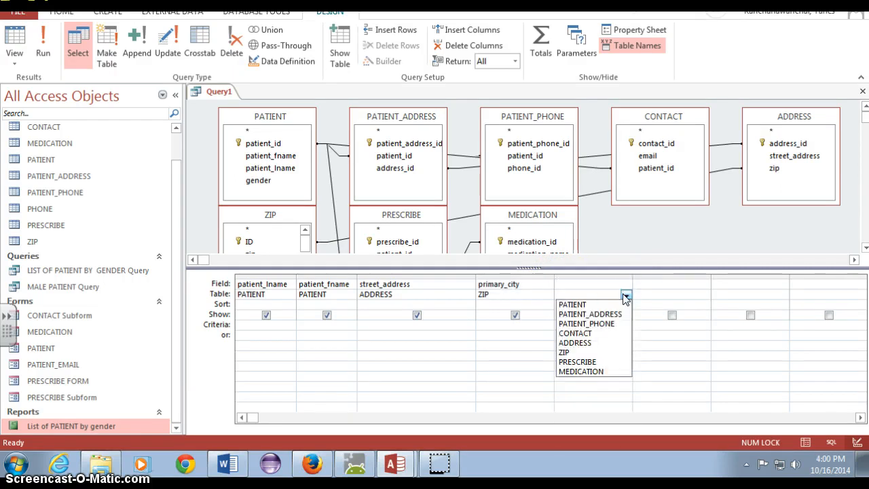
left_click(588, 352)
left_click(626, 285)
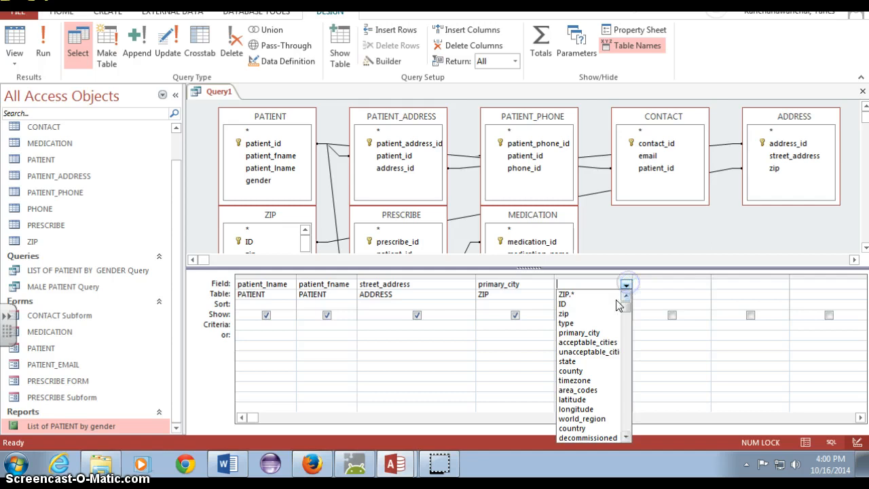
left_click(600, 359)
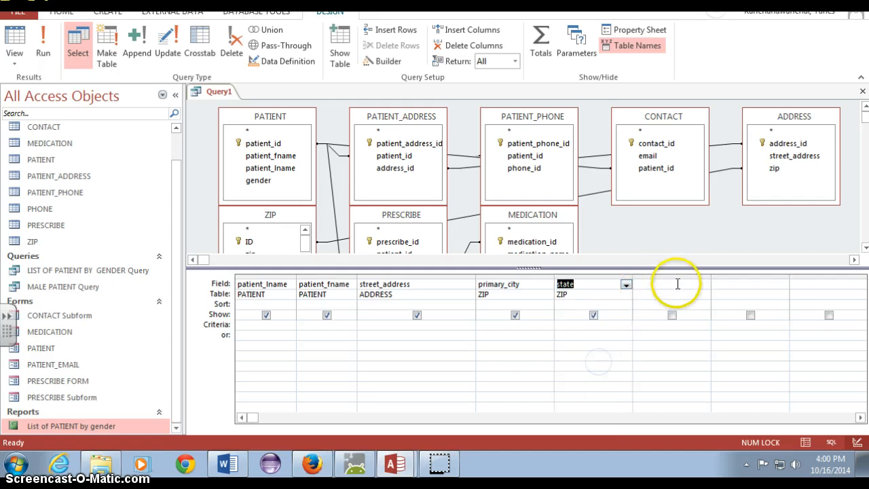
Add the zip field from the ADDRESS table as the sixth column.
left_click(703, 294)
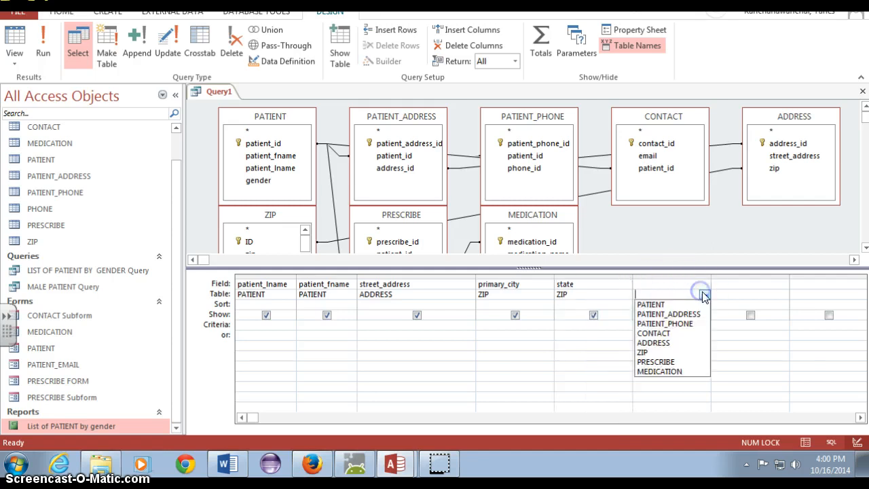
left_click(696, 343)
left_click(704, 285)
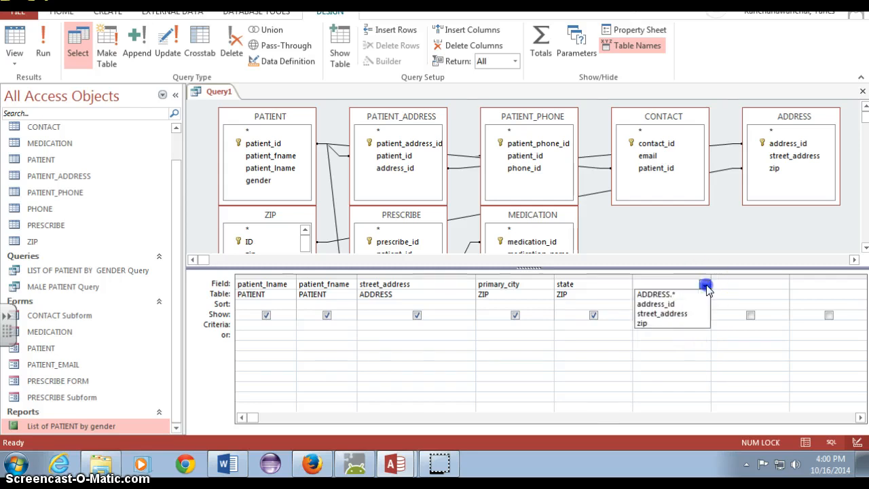
left_click(695, 322)
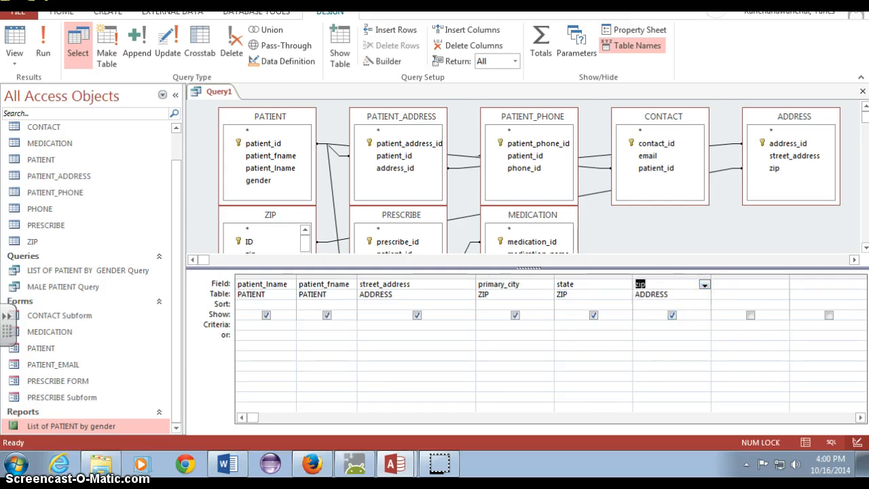
Run the query to check its records and return to Design View.
left_click(44, 44)
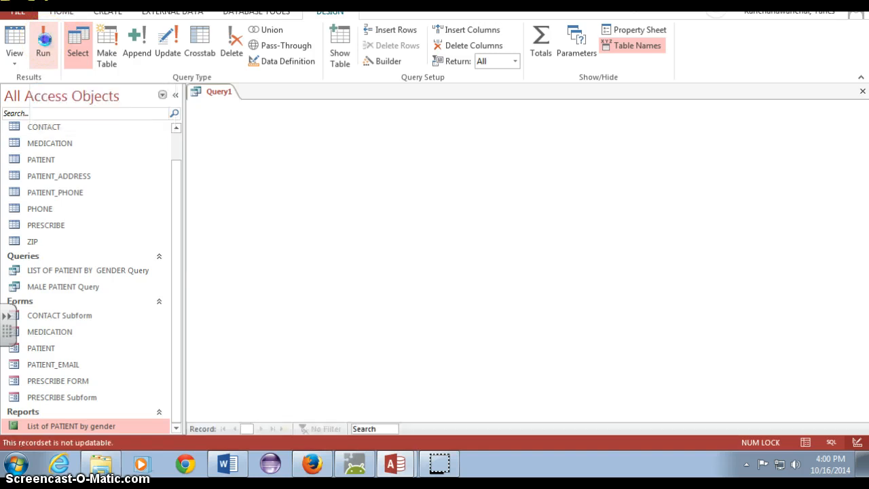
left_click(15, 57)
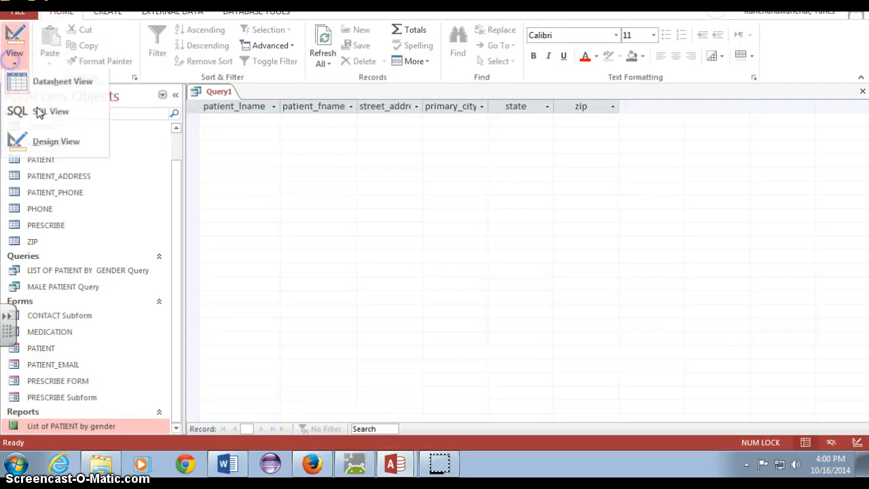
left_click(51, 140)
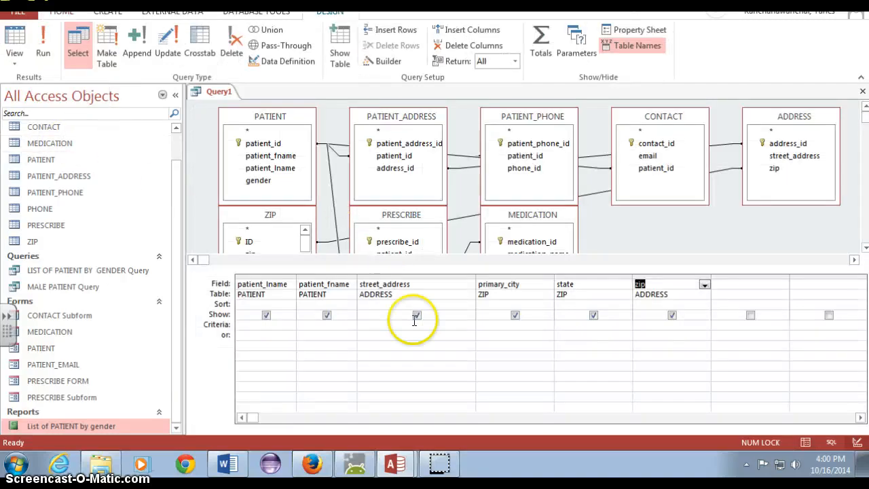
mouse_move(438, 266)
left_mouse_down()
mouse_move(439, 287)
mouse_move(435, 272)
left_mouse_up()
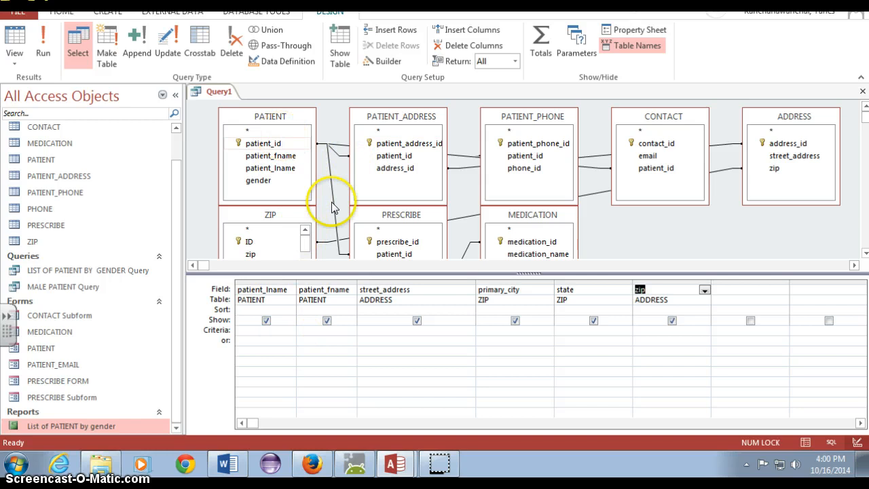
Exclude street_address, primary_city, state and zip from the fields shown in the query output.
left_click(417, 320)
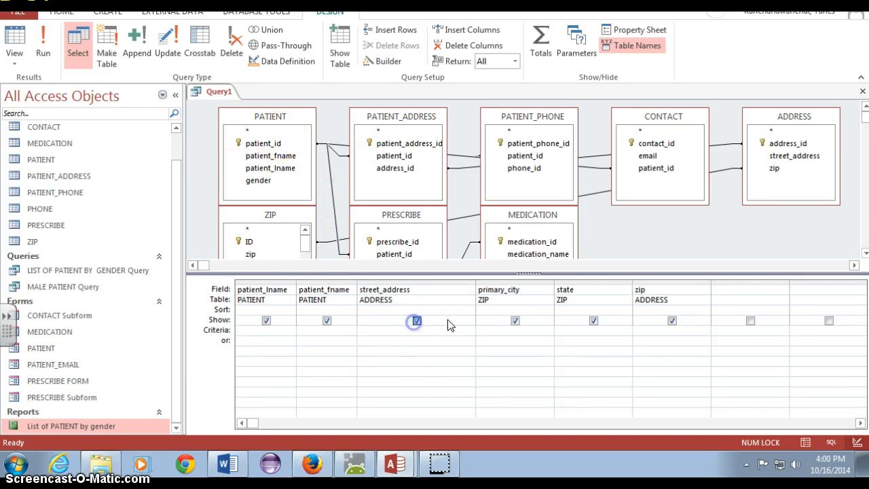
left_click(515, 321)
left_click(591, 321)
left_click(672, 321)
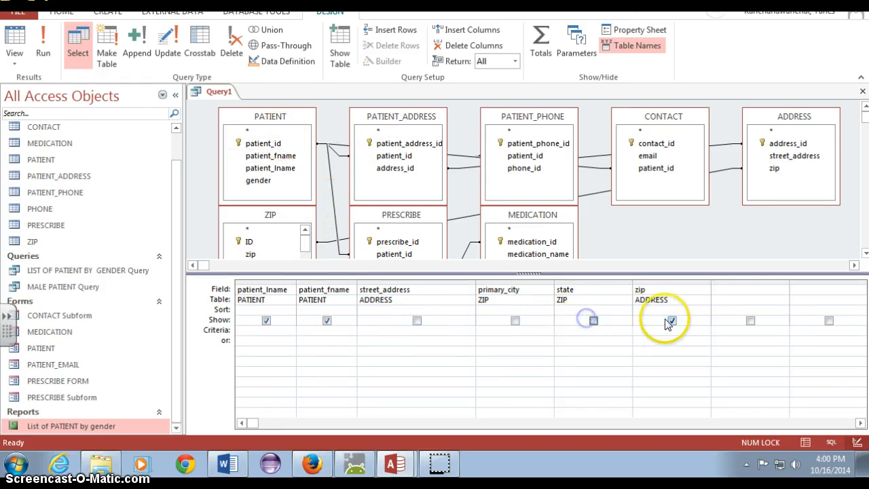
Rerun the query with only the patient name fields shown and go back to Design View.
left_click(41, 41)
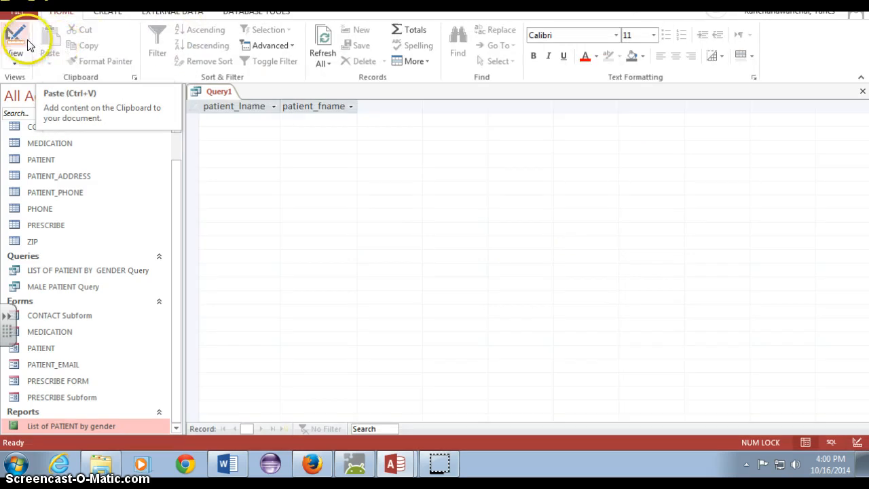
left_click(15, 61)
left_click(58, 143)
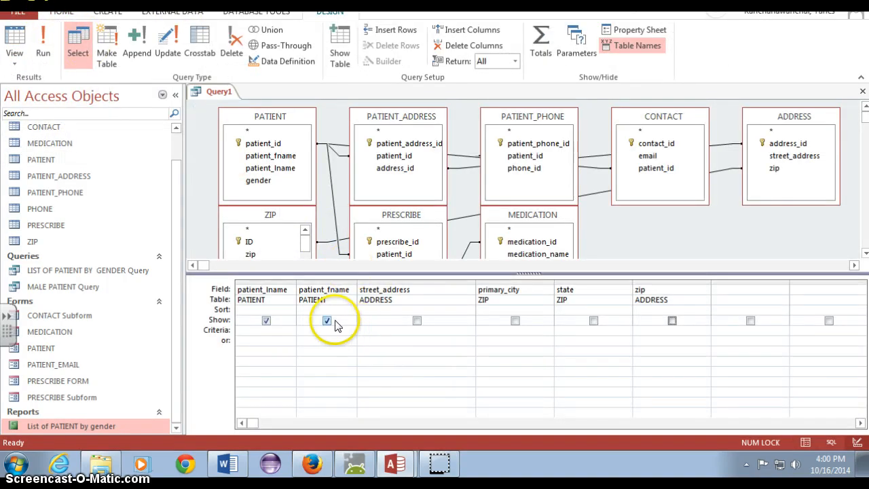
Rearrange the query diagram with PATIENT_ADDRESS between PRESCRIBE and PATIENT, ADDRESS below CONTACT, and MEDICATION below ZIP.
left_click(449, 284)
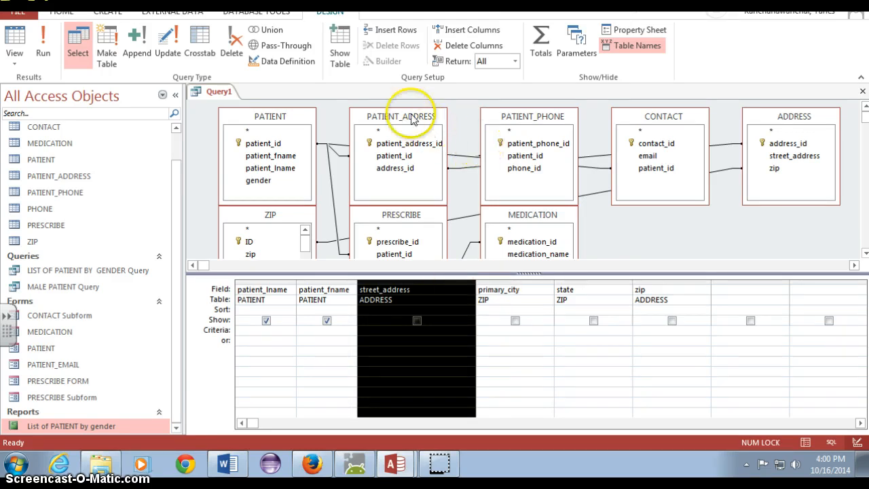
left_click_drag(412, 159, 440, 117)
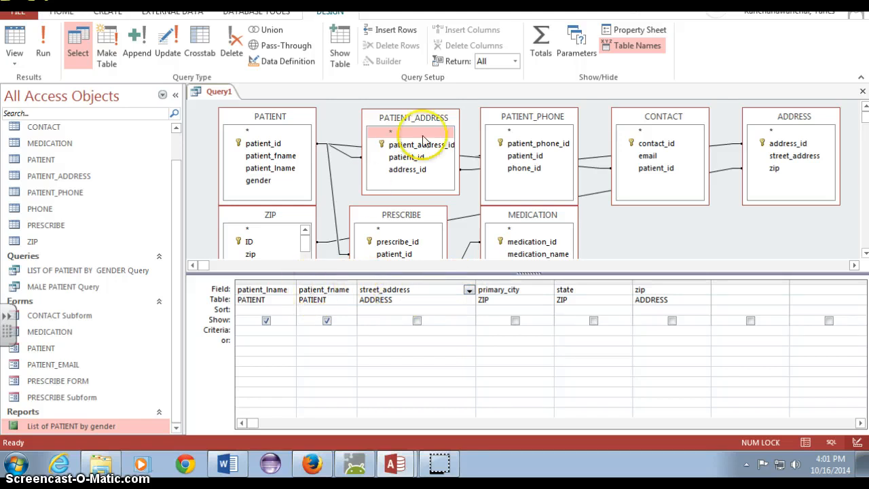
left_click_drag(810, 117, 769, 197)
left_click_drag(248, 114, 496, 194)
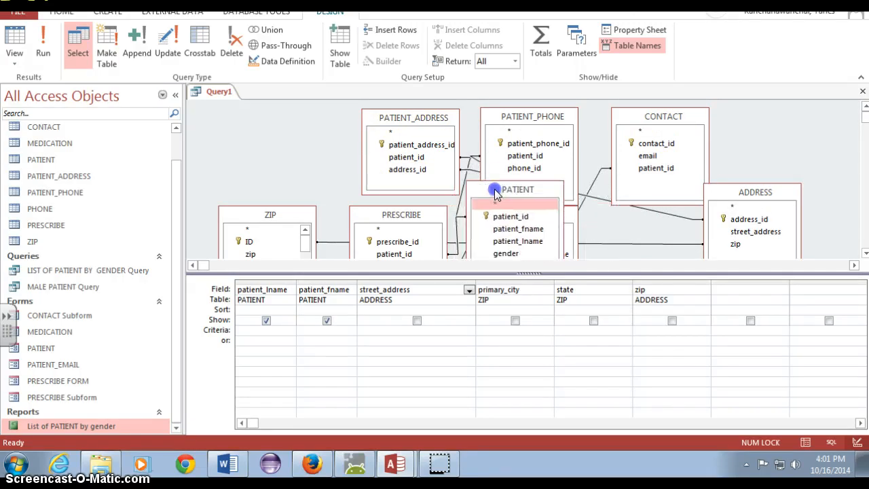
left_click_drag(588, 272, 585, 379)
left_click_drag(751, 194, 678, 296)
left_click_drag(511, 190, 814, 228)
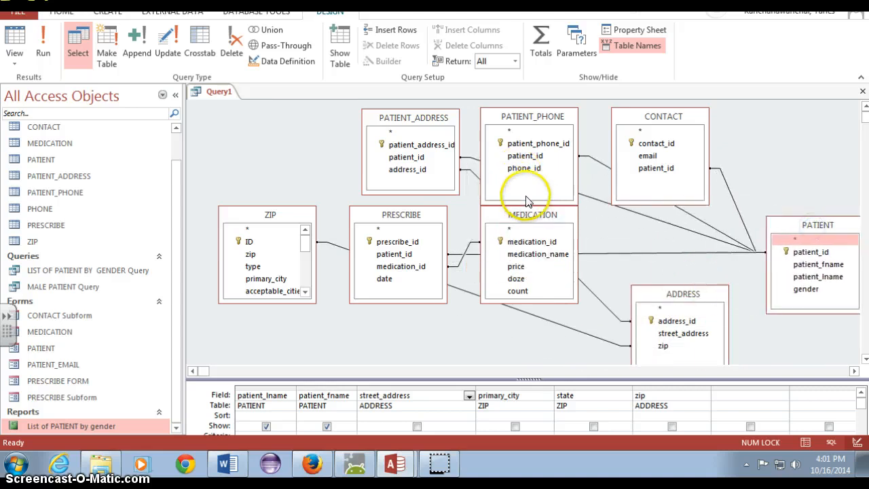
left_click_drag(531, 214, 293, 325)
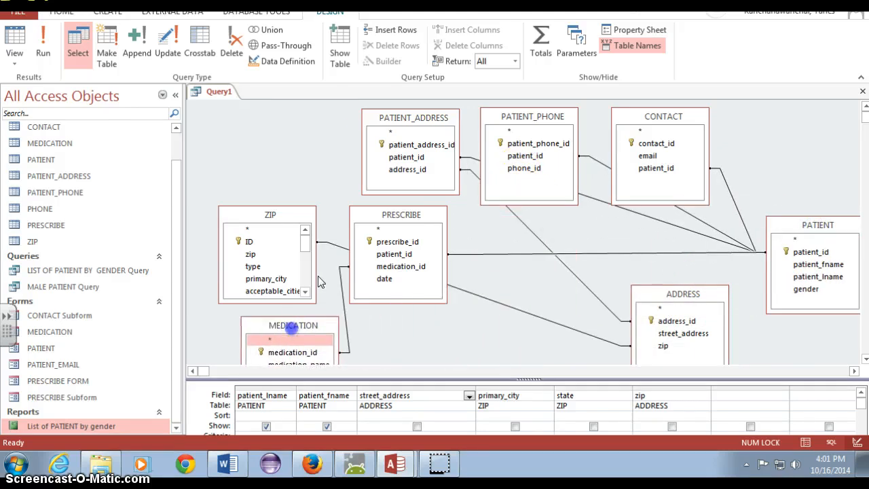
left_click_drag(385, 119, 507, 239)
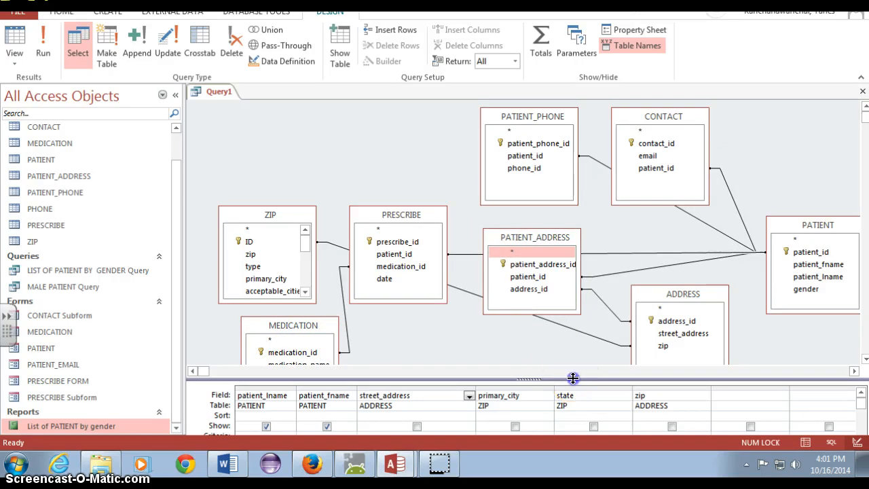
Add the patient_id field from the PATIENT_ADDRESS table as the seventh column of the query.
left_click_drag(573, 378, 565, 170)
left_click(774, 179)
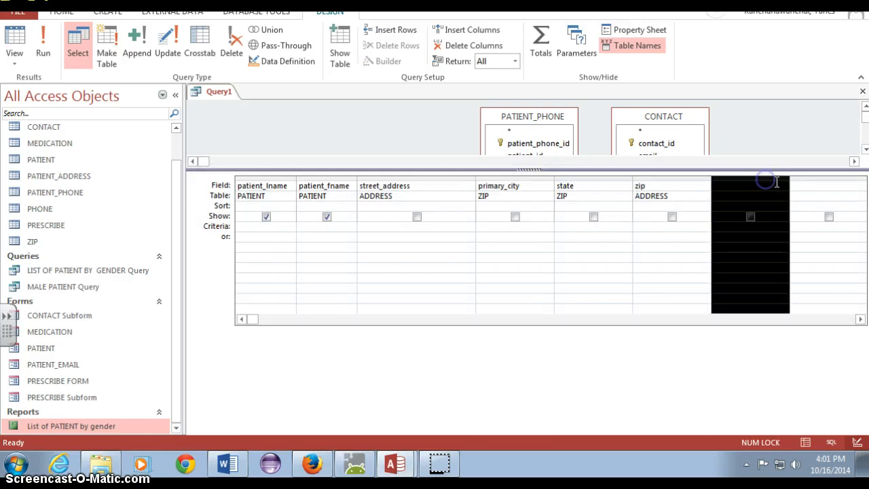
left_click(778, 184)
left_click(783, 186)
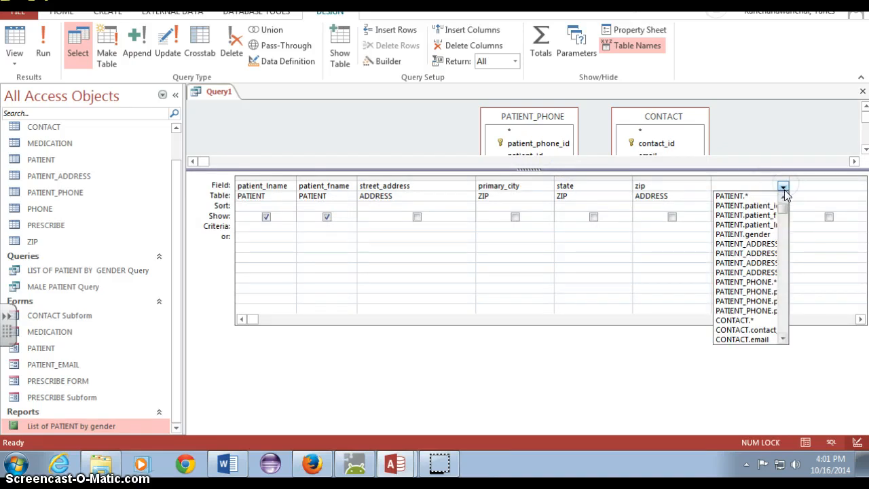
left_click(776, 207)
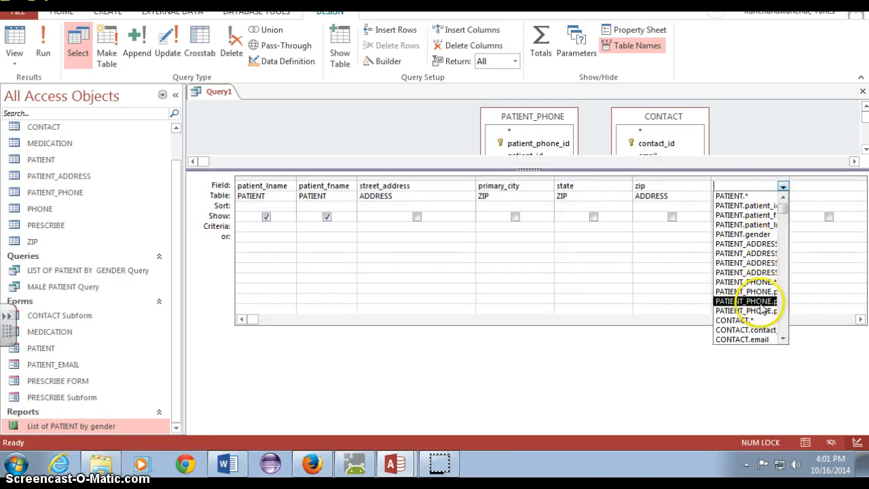
left_click(802, 162)
left_click(784, 195)
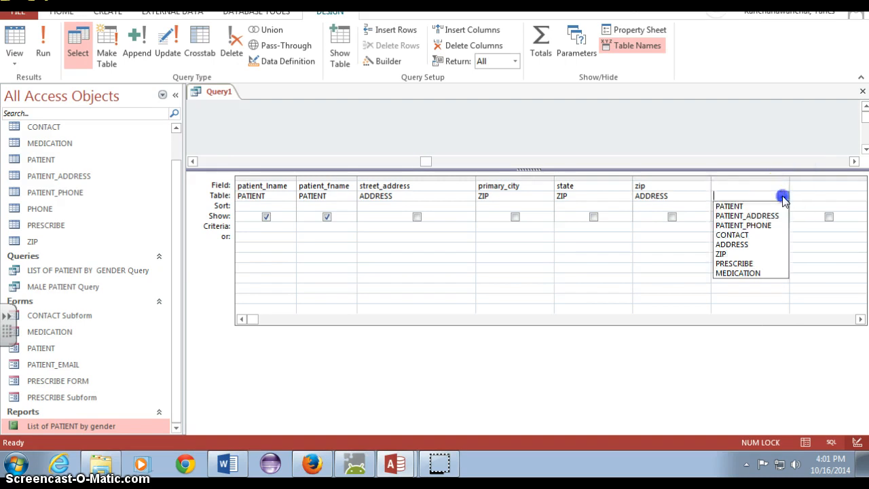
left_click(786, 215)
left_click(783, 185)
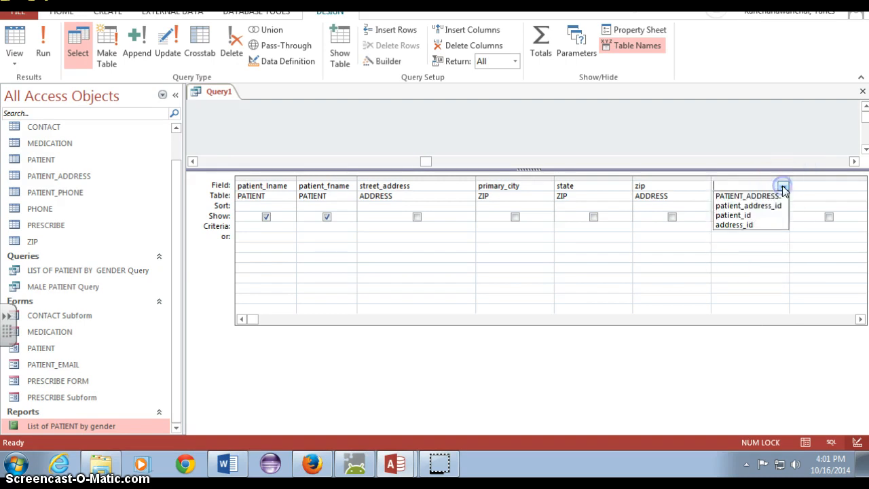
left_click(776, 214)
Add the address_id field from the PATIENT_ADDRESS table as the eighth column of the query.
left_click(856, 197)
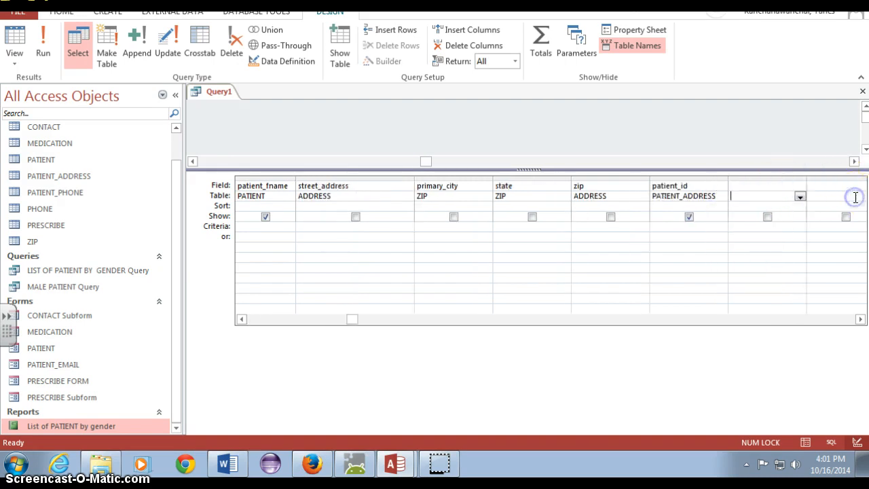
left_click(801, 197)
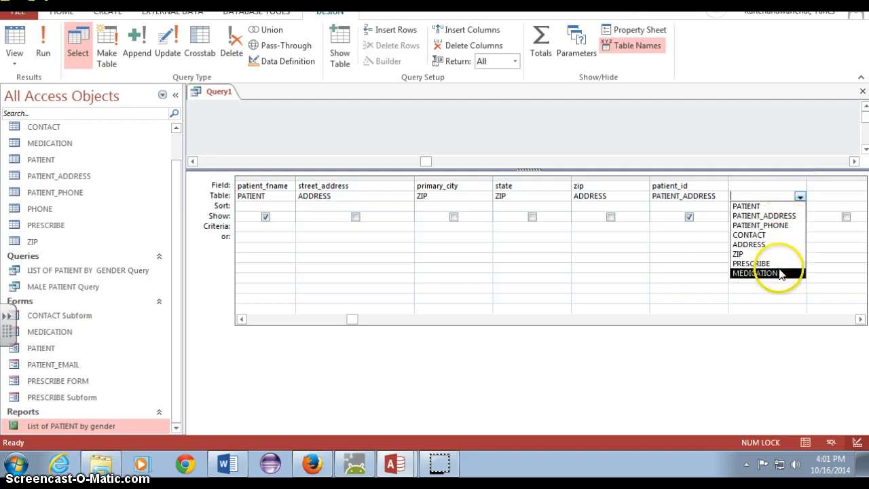
left_click(786, 216)
left_click(800, 185)
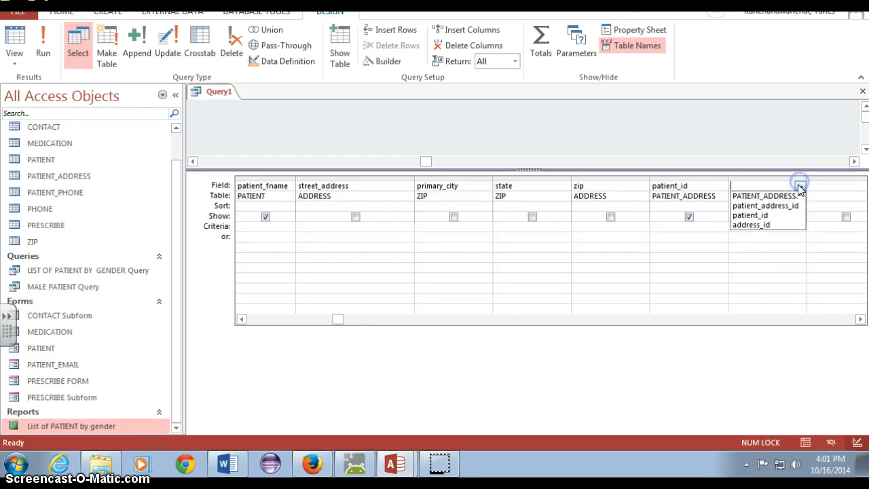
left_click(785, 224)
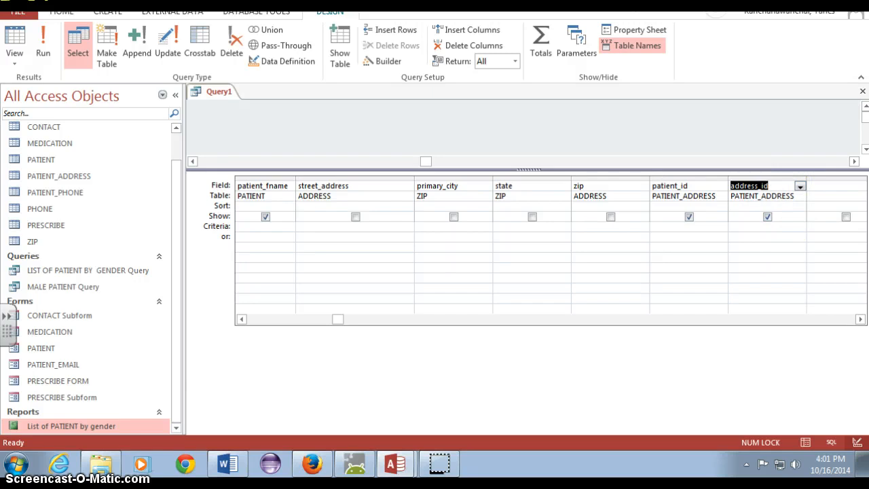
Run the query with patient_id and address_id included and return to Design View.
left_click(43, 43)
left_click(14, 65)
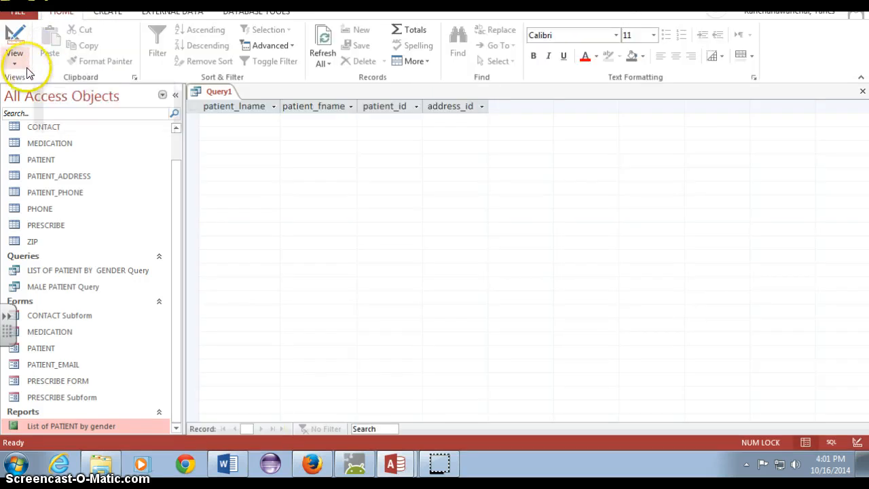
left_click(54, 144)
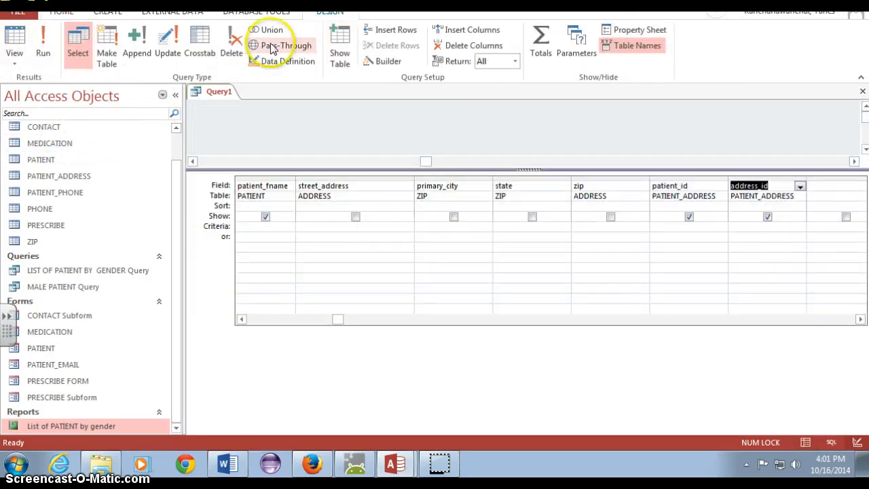
Include street_address, primary_city, state and zip in the query output again.
left_click(355, 220)
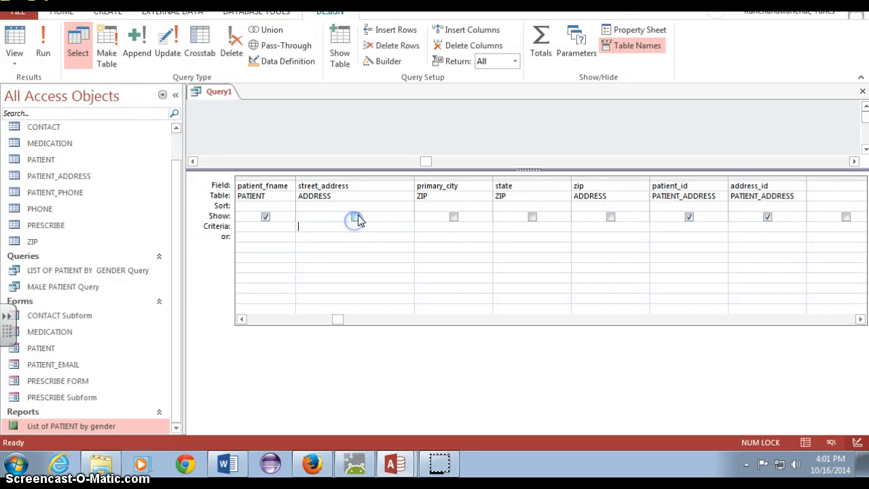
left_click(454, 217)
left_click(534, 217)
left_click(605, 222)
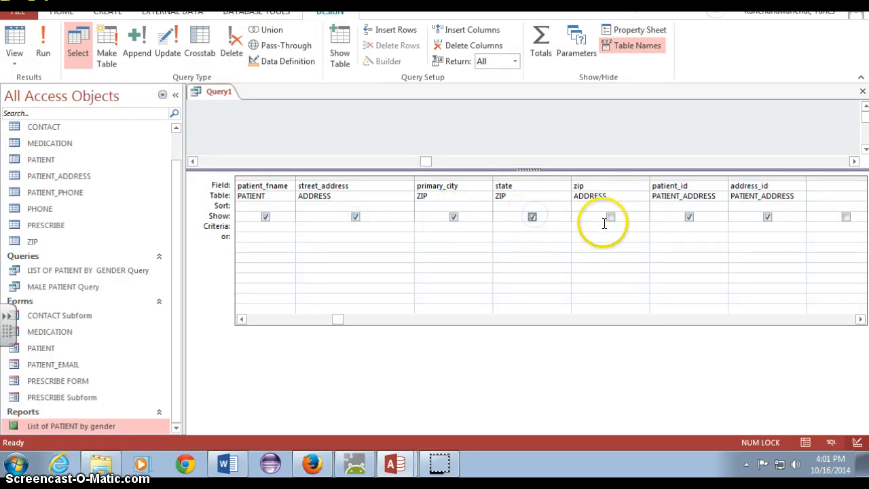
Rerun the query with all eight fields shown and go back to Design View.
left_click(41, 48)
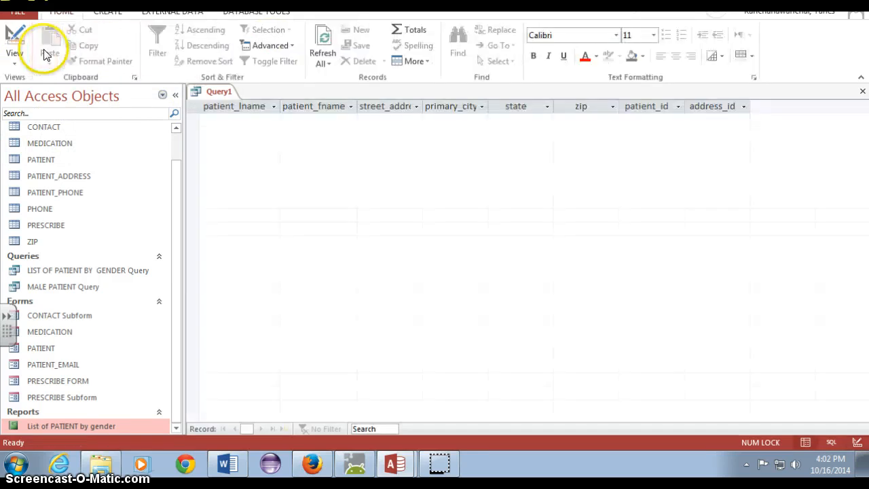
left_click(14, 58)
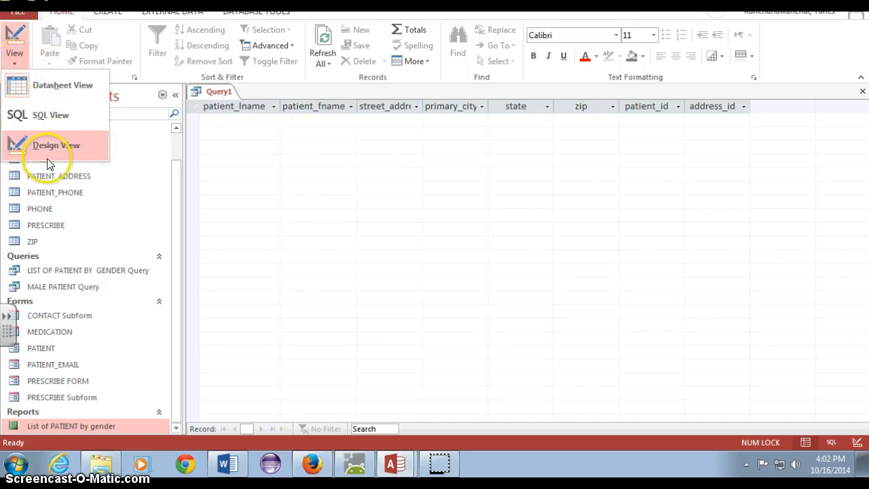
left_click(42, 144)
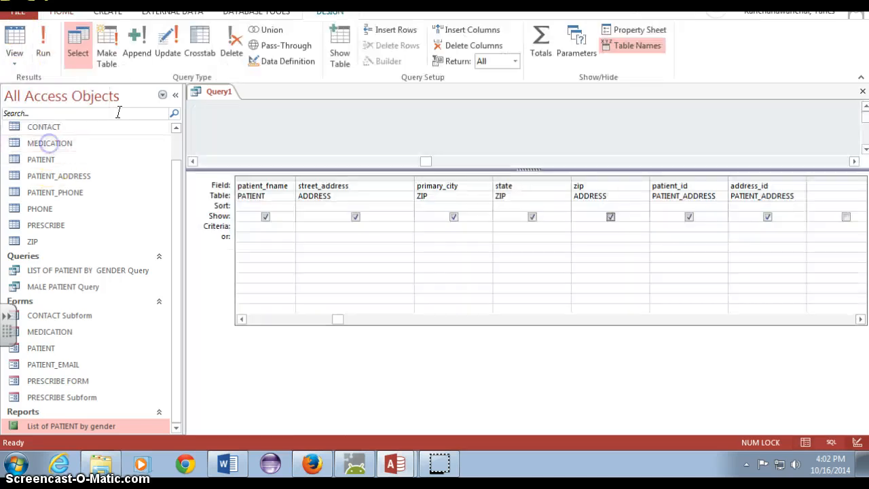
right_click(209, 92)
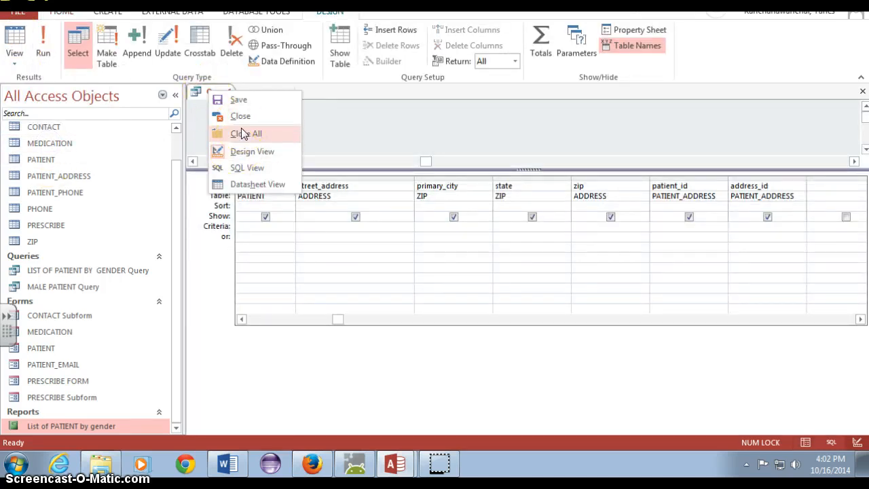
left_click(392, 120)
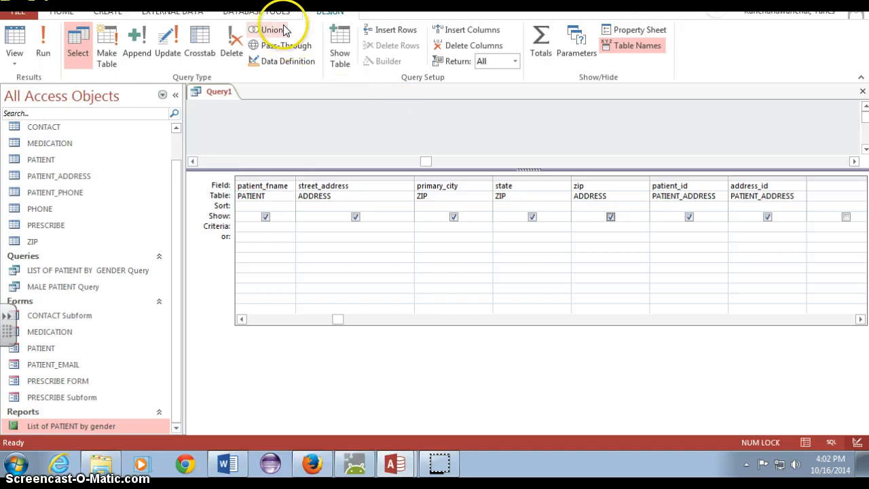
left_click(106, 13)
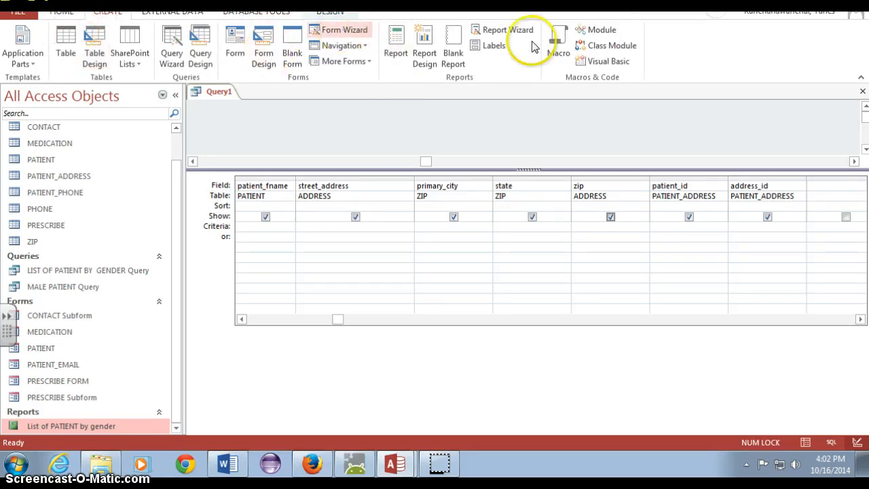
left_click(196, 43)
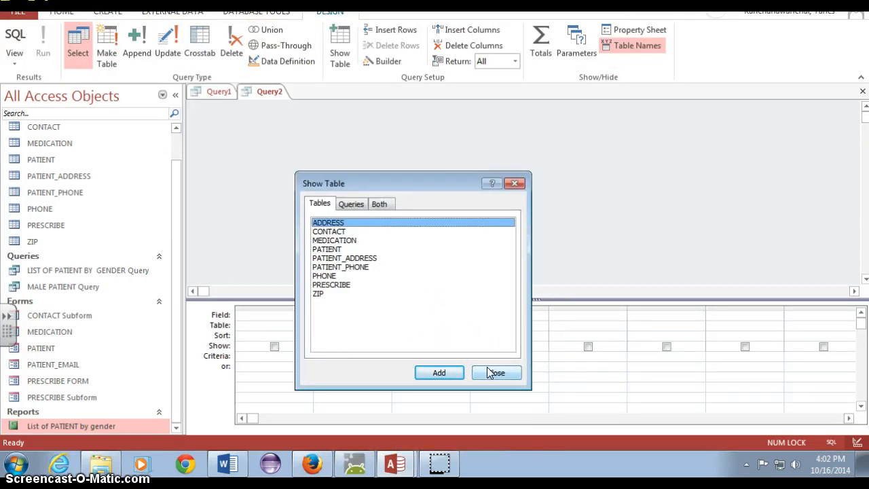
left_click(472, 378)
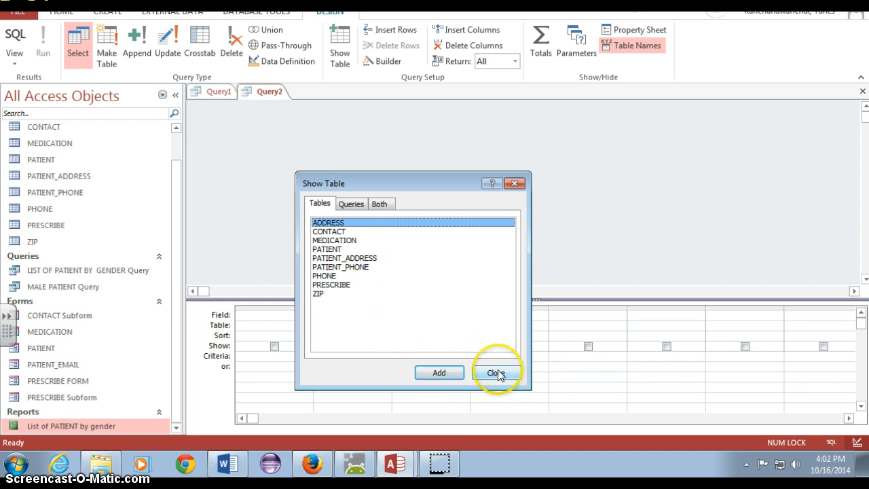
left_click(497, 372)
right_click(267, 93)
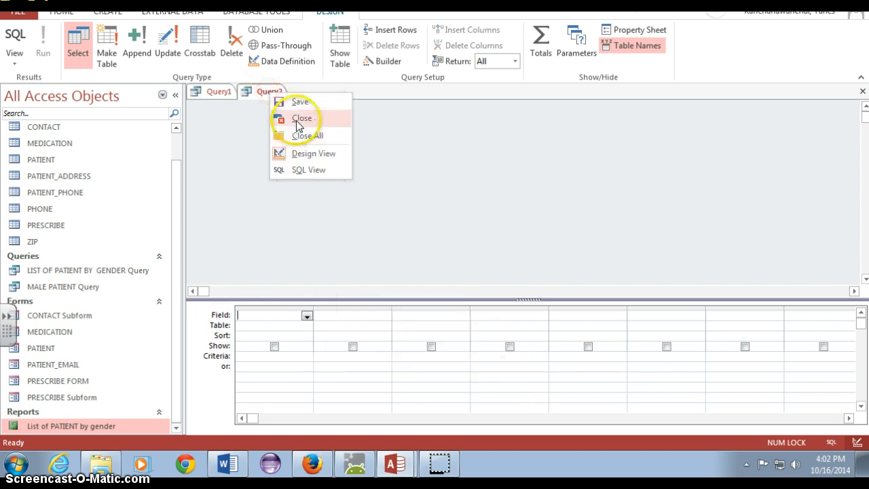
left_click(296, 119)
Start the Query Wizard and save the open query under the name Query1.
left_click(110, 11)
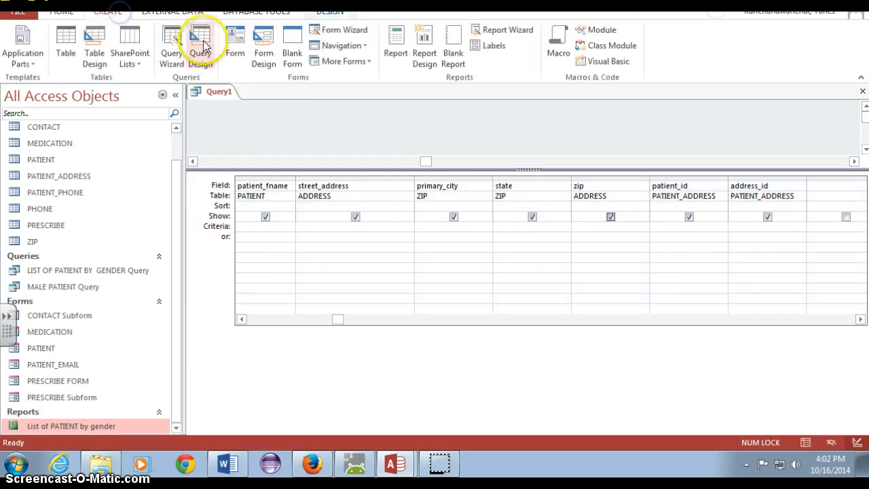
left_click(172, 58)
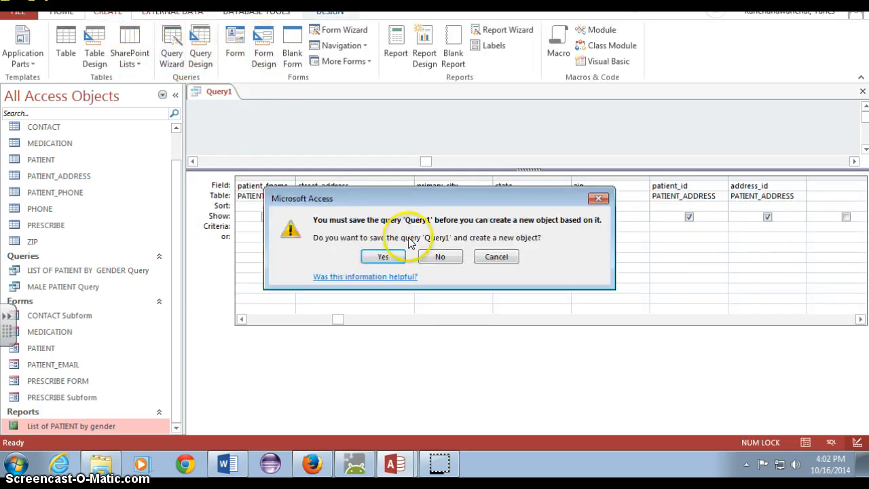
left_click(384, 258)
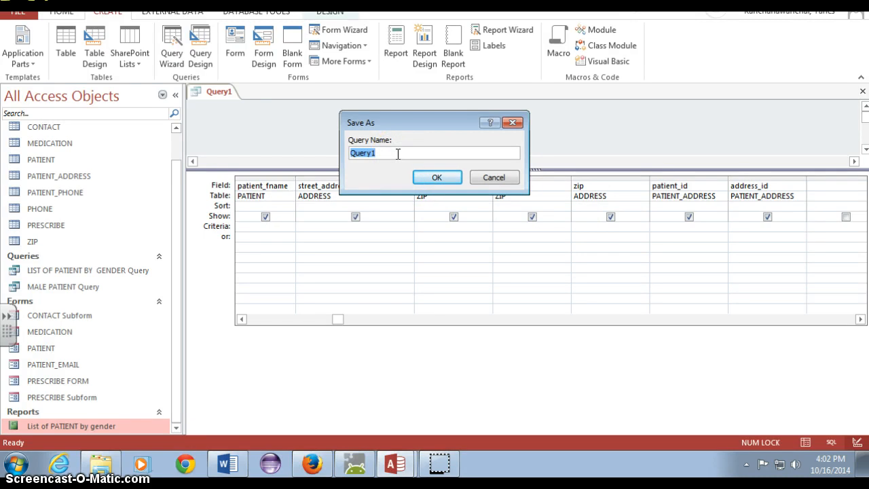
key("Return")
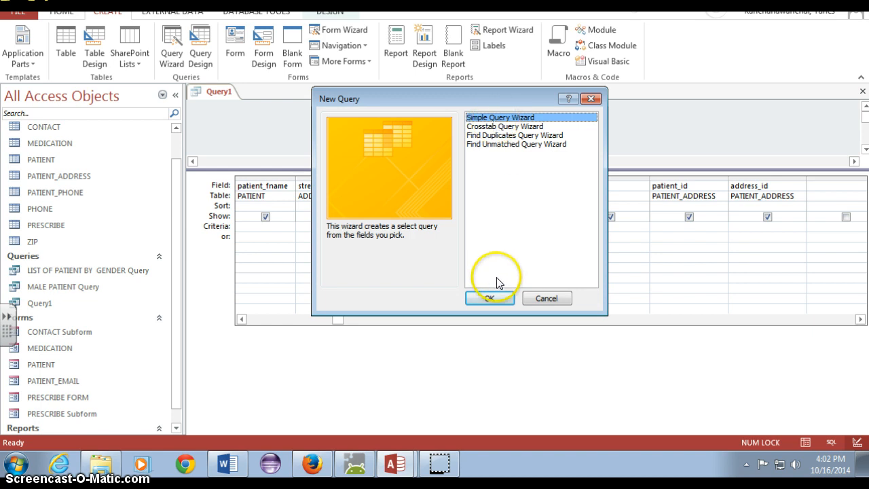
Choose the Simple Query Wizard for the new query and set the PATIENT table as its field source.
left_click(491, 298)
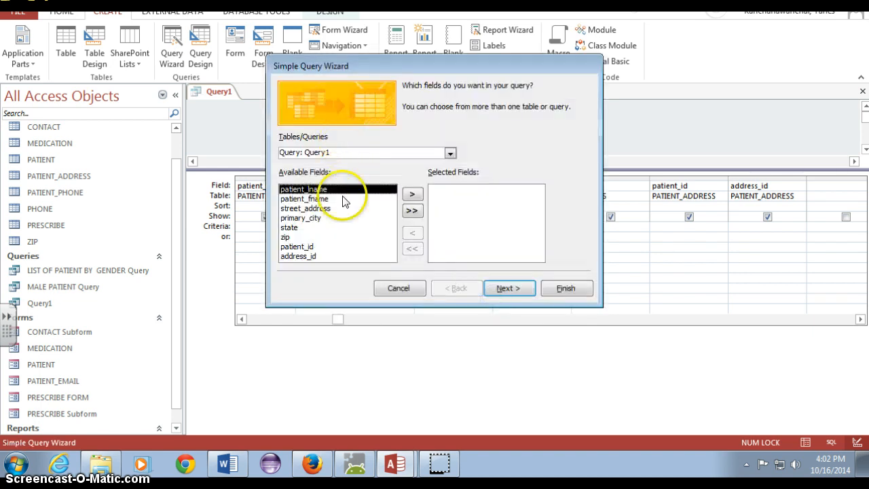
left_click(450, 153)
left_click(451, 154)
left_click(450, 154)
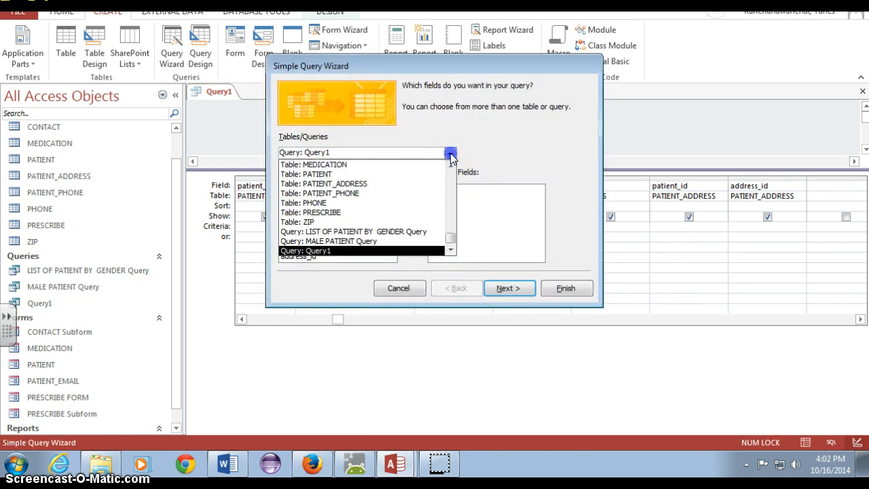
left_click(427, 179)
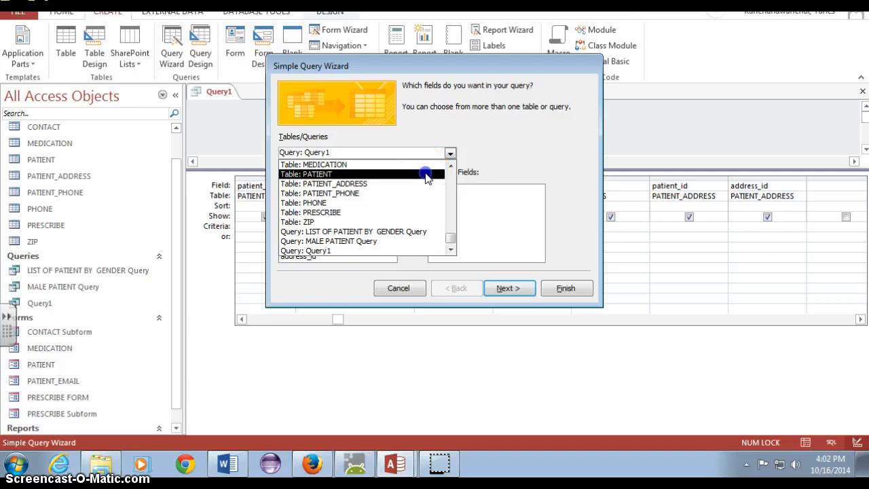
Add patient_fname and patient_lname from the PATIENT table to the new query's selected fields.
left_click(336, 199)
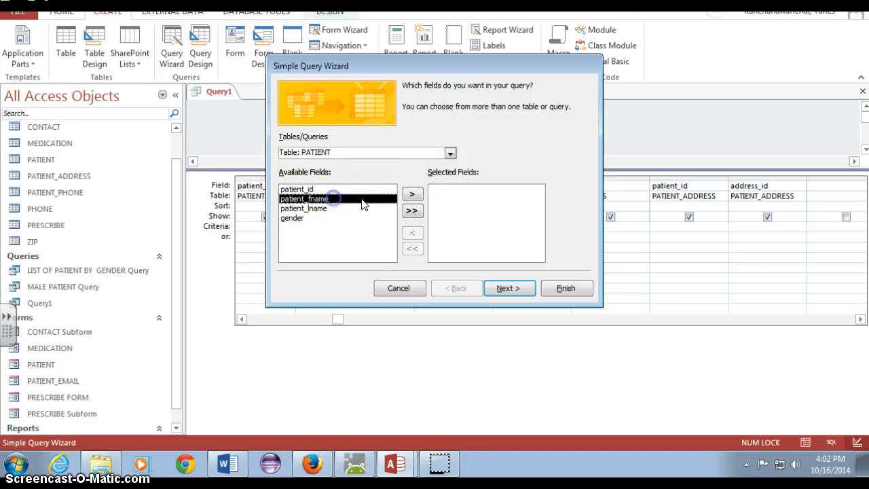
left_click(411, 195)
left_click(411, 195)
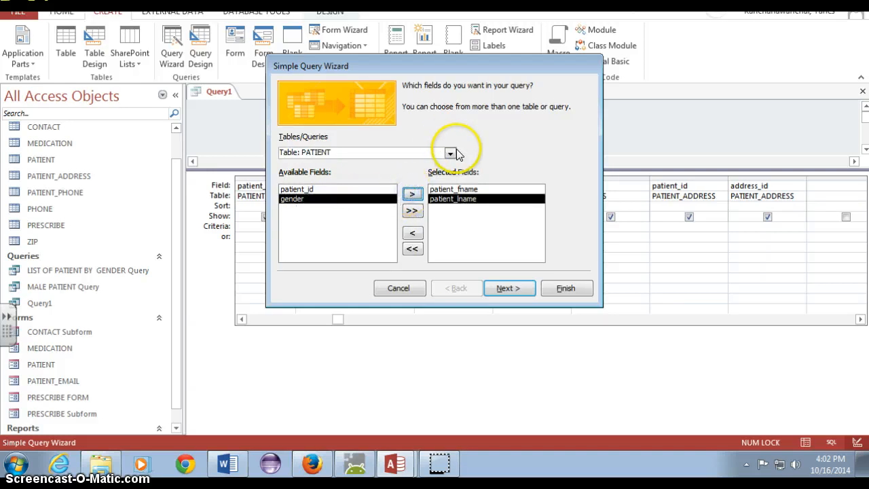
Add patient_id and address_id from the PATIENT_ADDRESS table to the query's selected fields.
left_click(451, 152)
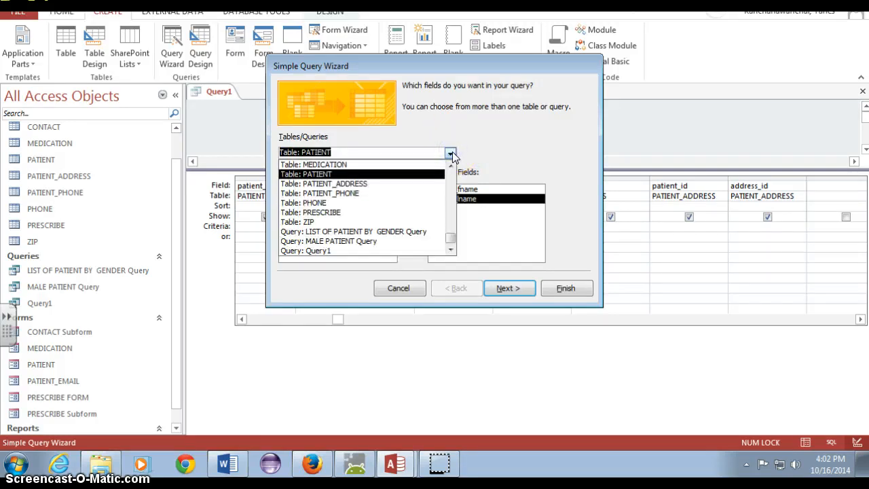
left_click(421, 184)
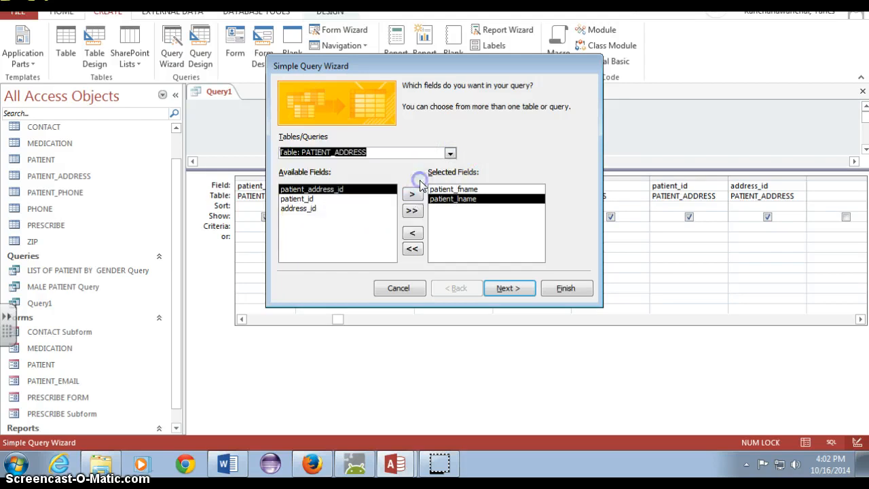
left_click(377, 206)
left_click(360, 198)
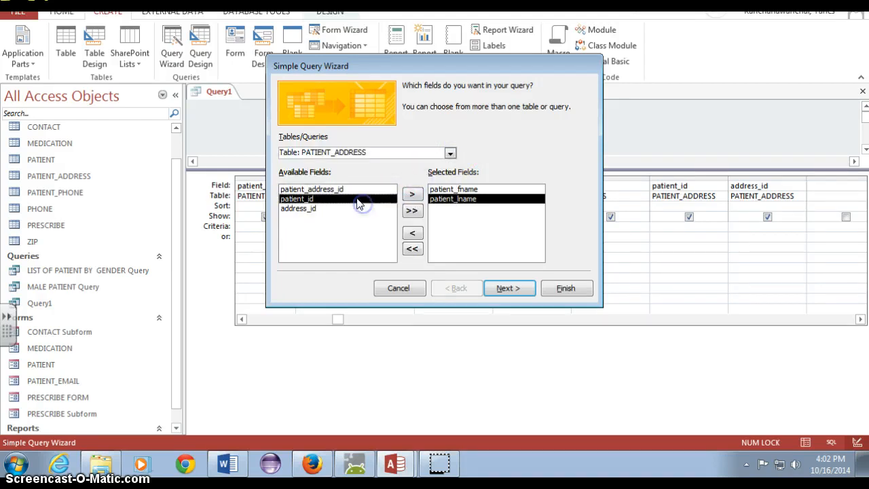
left_click(412, 194)
left_click(412, 194)
Add street_address and zip from the ADDRESS table to the query's selected fields.
left_click(450, 155)
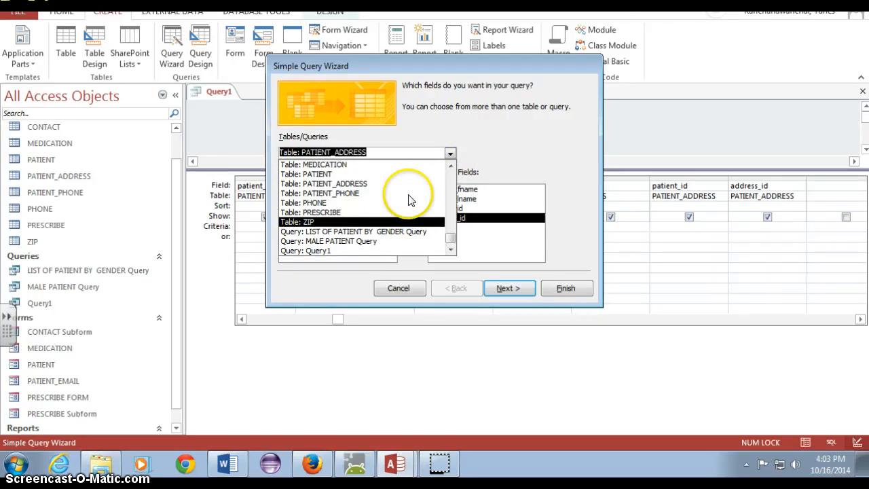
left_click(448, 216)
scroll(448, 216, "up", 2)
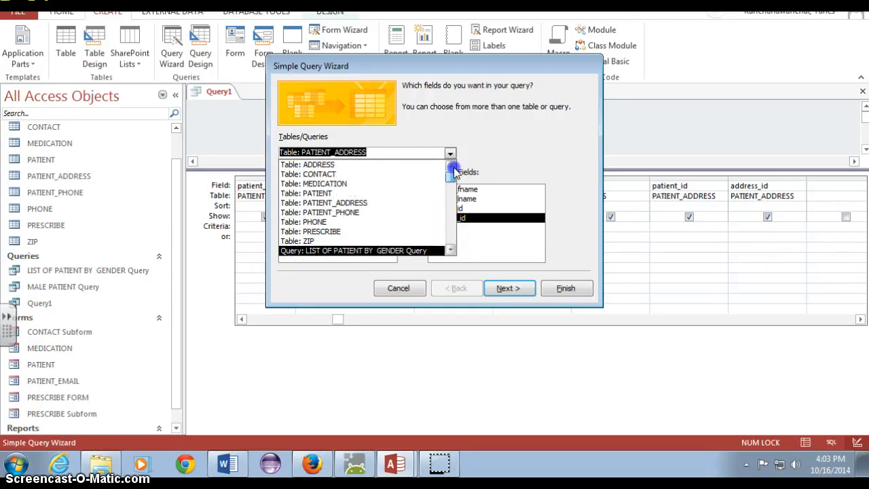
left_click(427, 173)
left_click(444, 149)
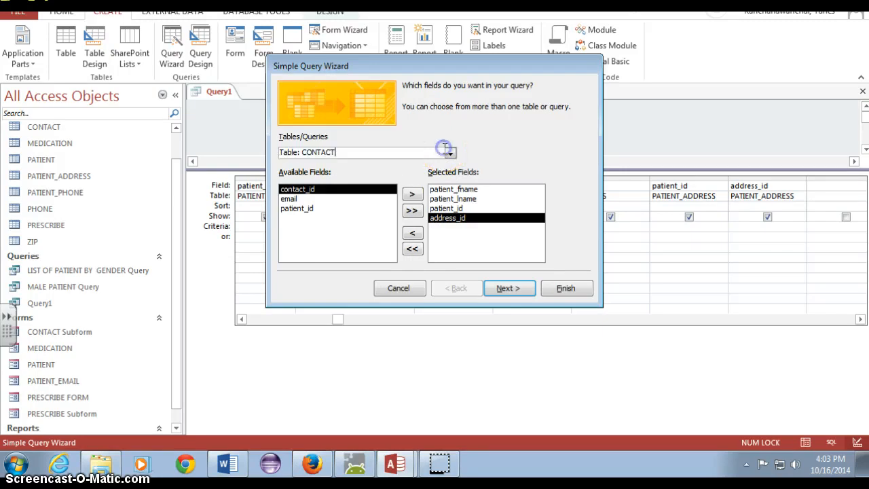
left_click(450, 153)
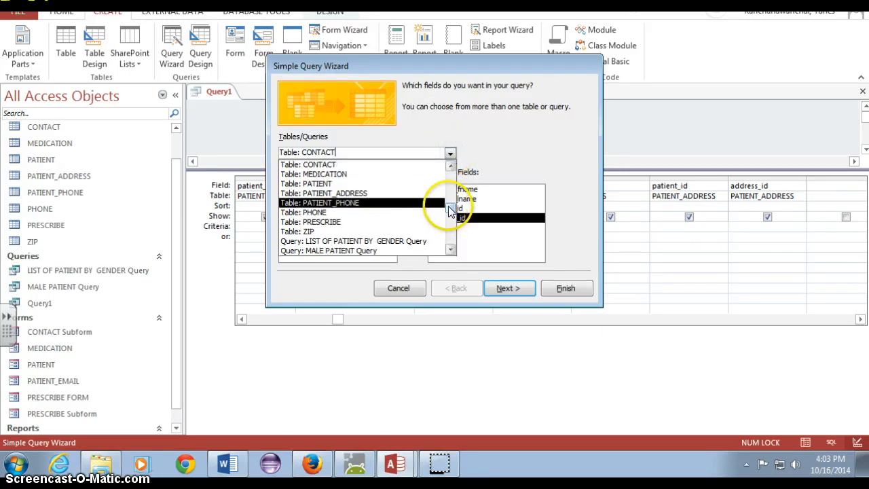
left_click(402, 166)
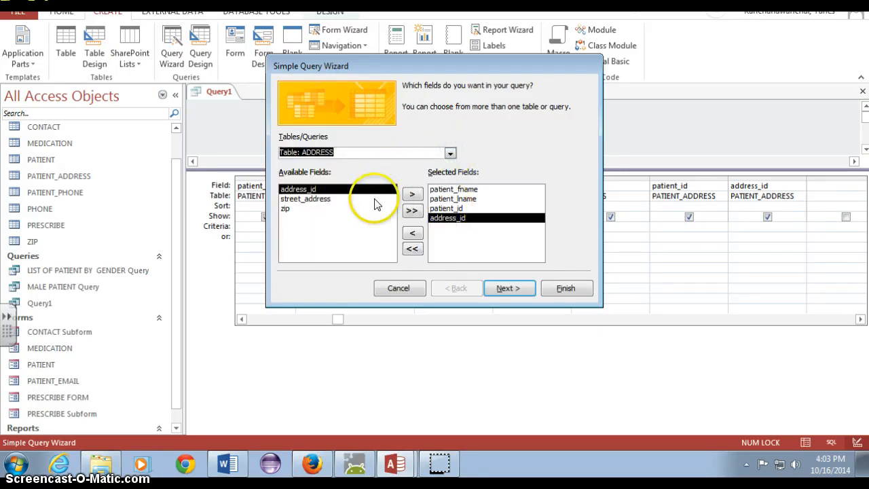
left_click(374, 198)
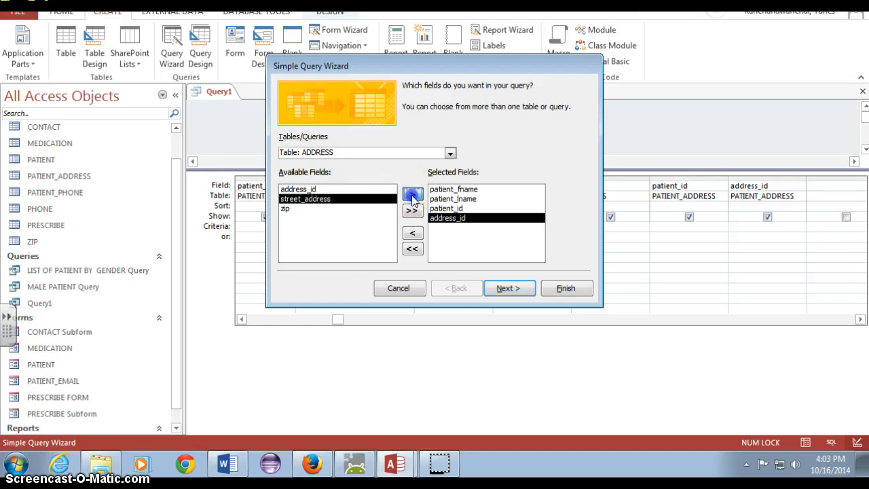
left_click(412, 195)
left_click(412, 195)
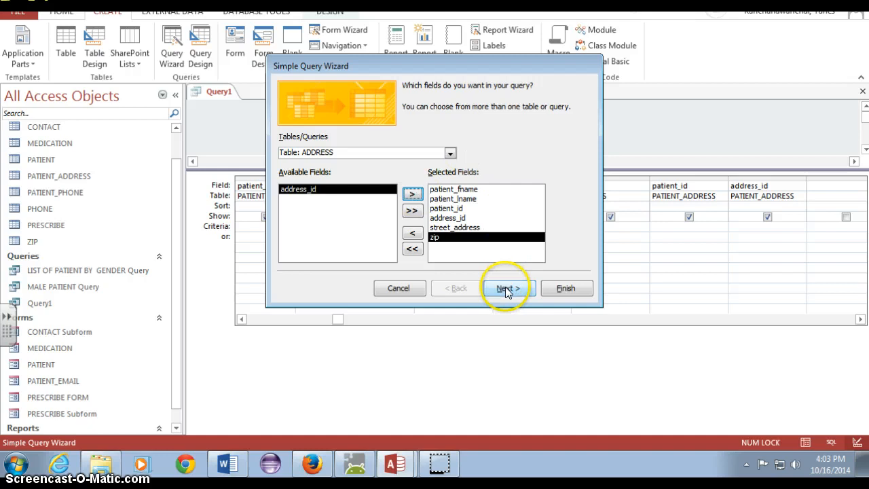
Add the ID and zip fields from the ZIP table to the query's selected fields.
left_click(451, 154)
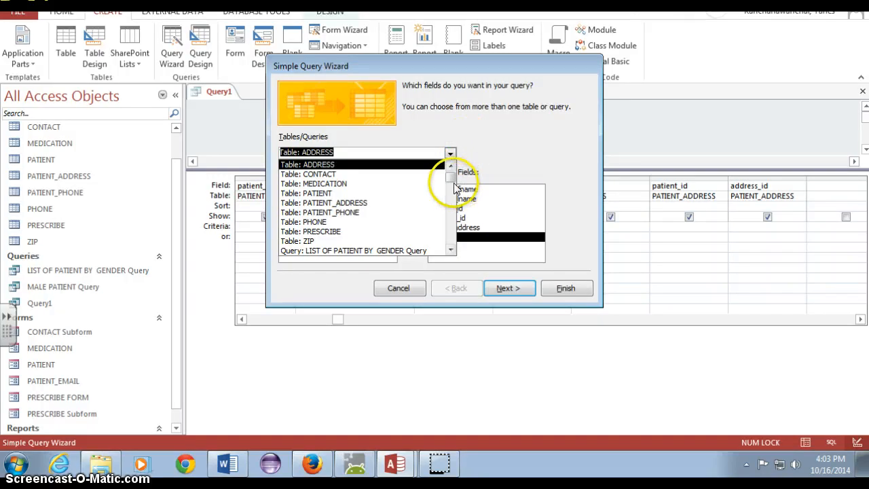
left_click(376, 241)
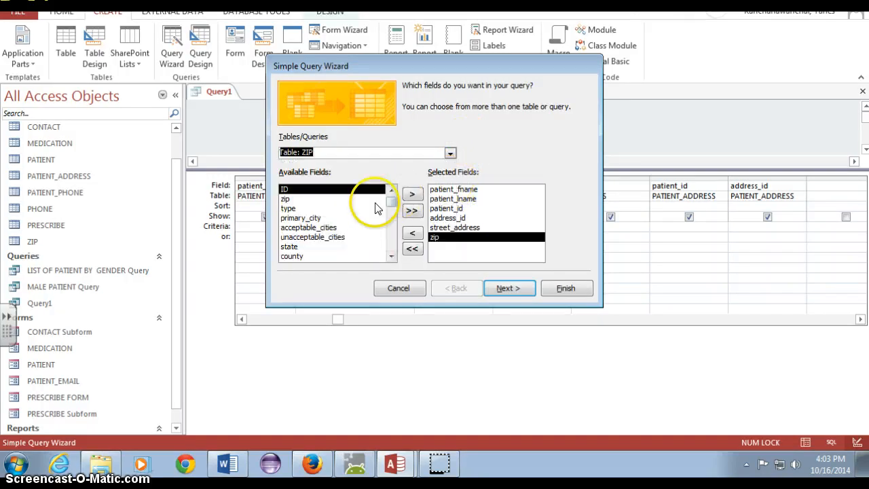
left_click(352, 199)
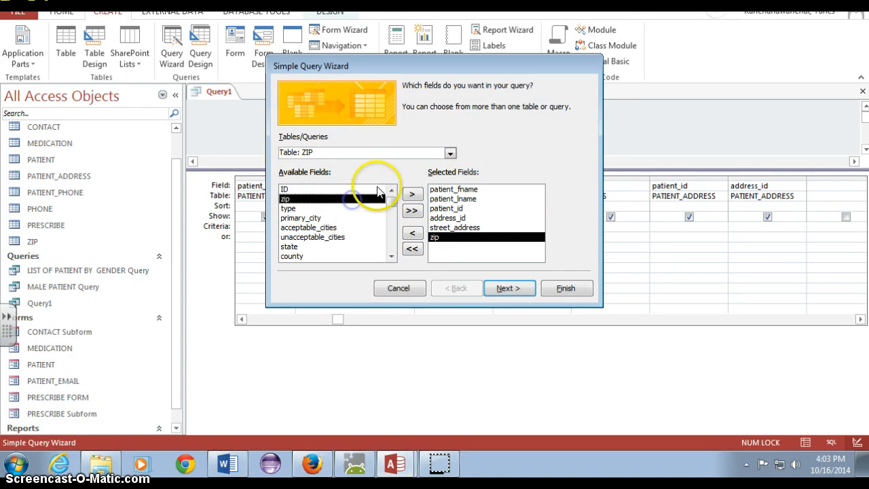
left_click(328, 189)
left_click(409, 194)
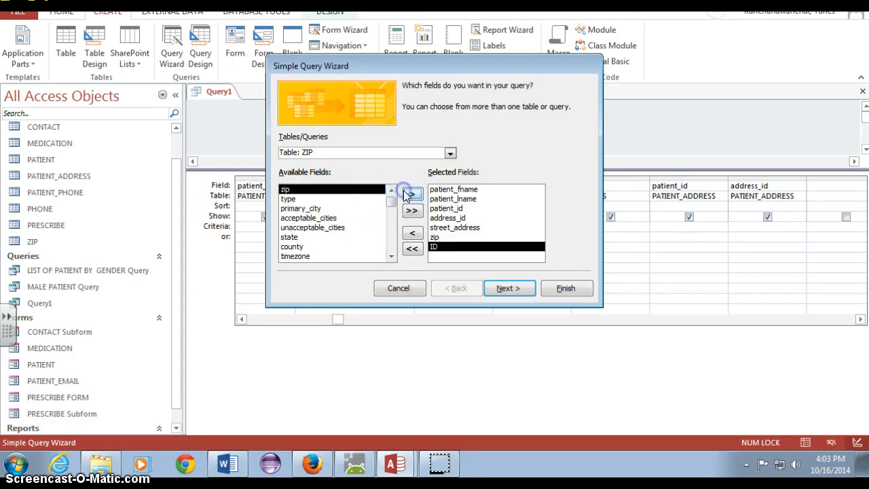
left_click(309, 199)
left_click(311, 190)
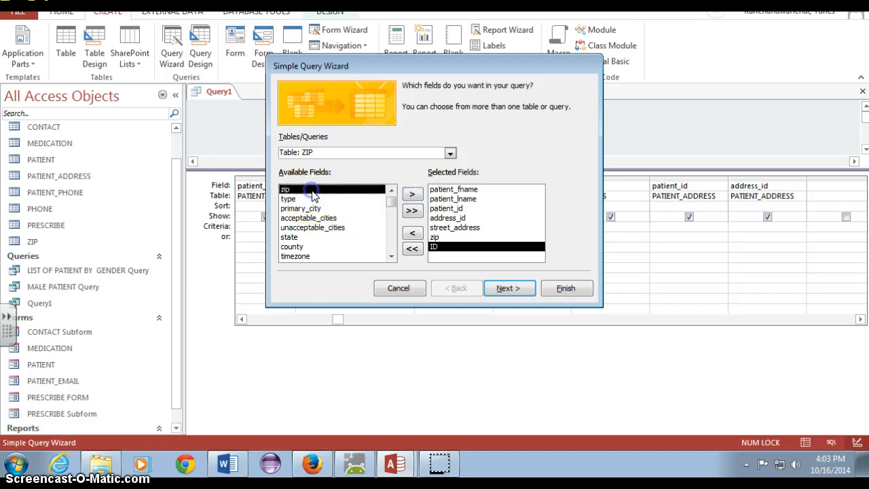
left_click(411, 195)
Add primary_city and state from the ZIP table and continue past the field selection.
left_click(331, 200)
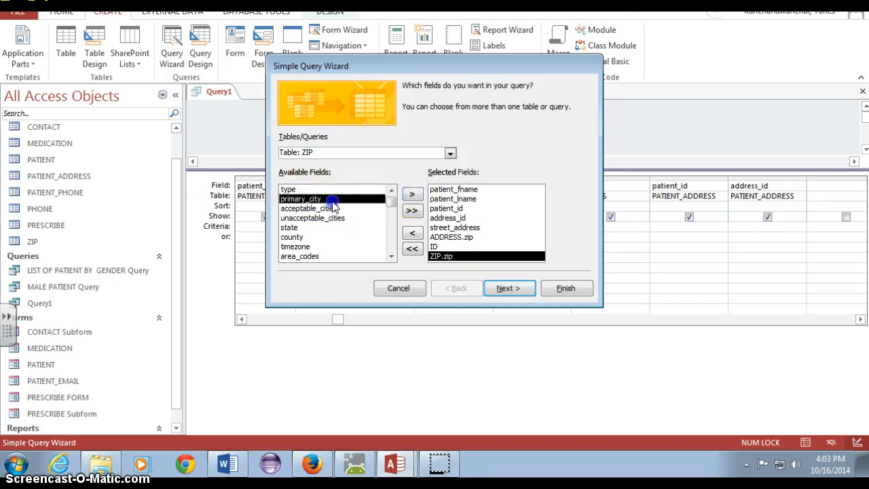
left_click(407, 194)
left_click(302, 217)
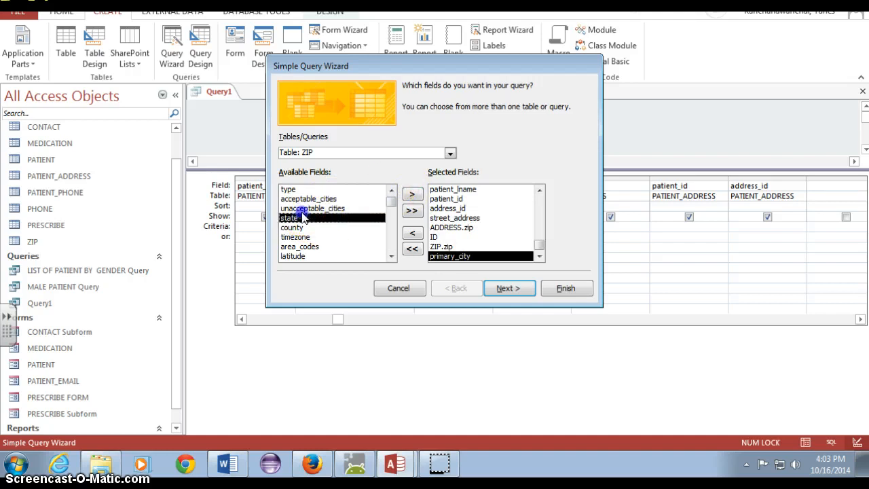
left_click(407, 194)
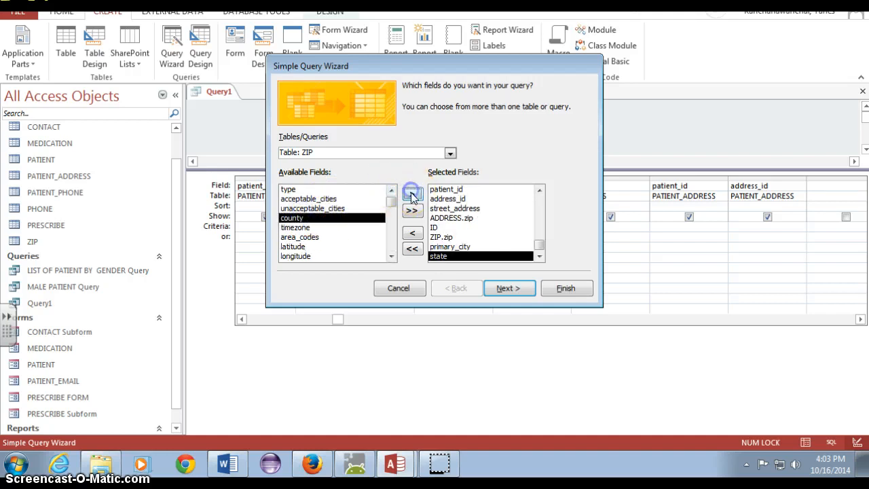
left_click(514, 288)
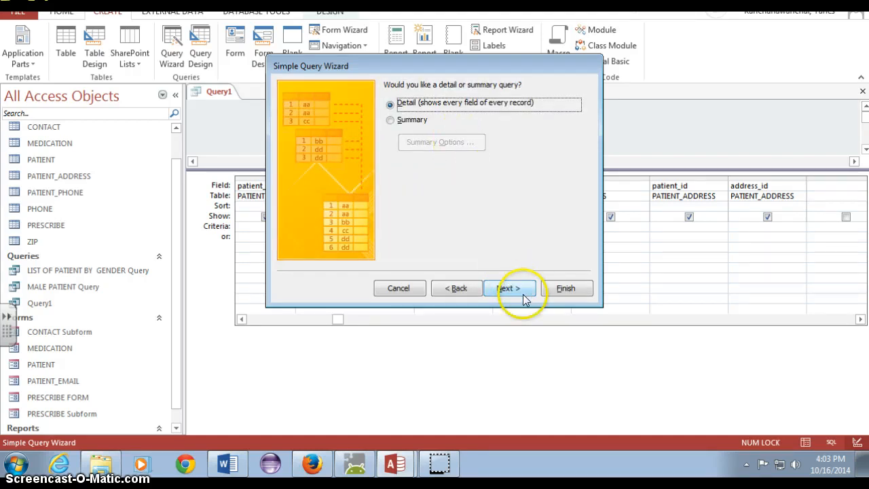
left_click(401, 124)
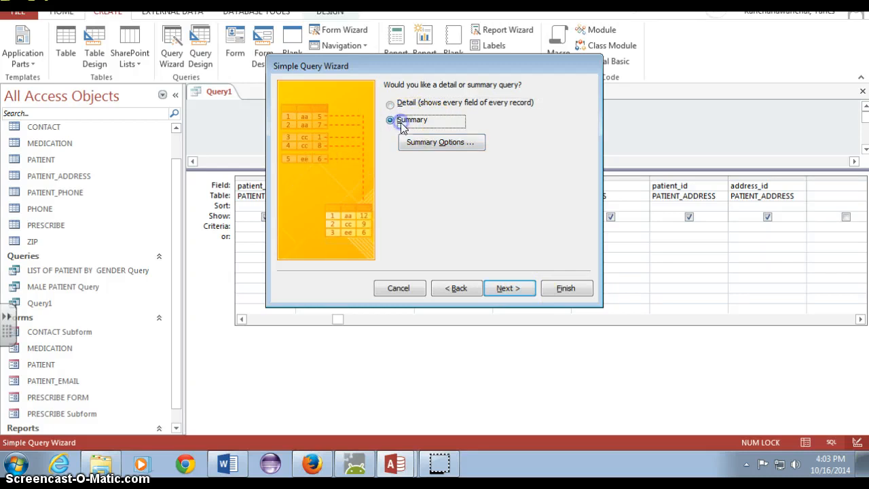
left_click(422, 139)
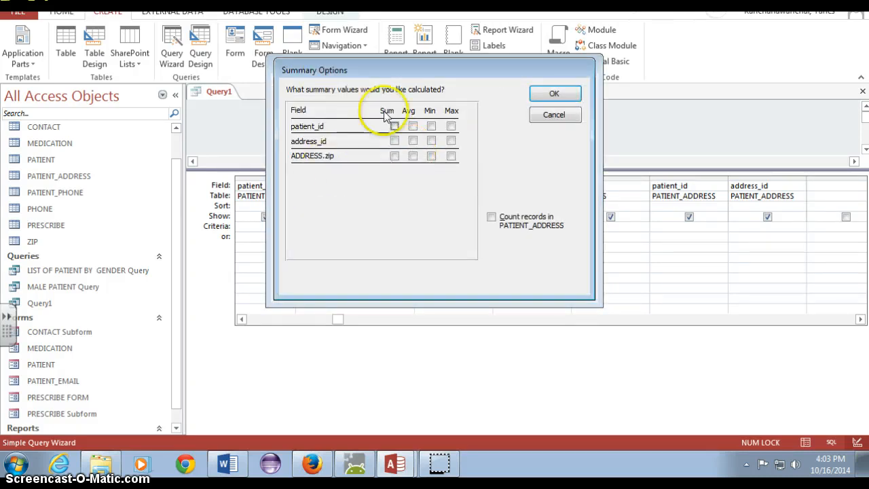
left_click(541, 120)
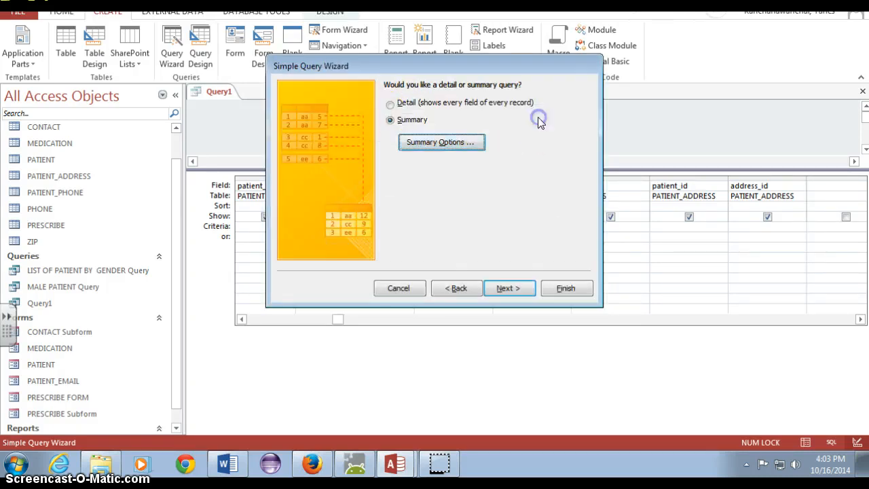
Make it a detail query showing every field of every record, and finish the wizard to open the results.
left_click(394, 104)
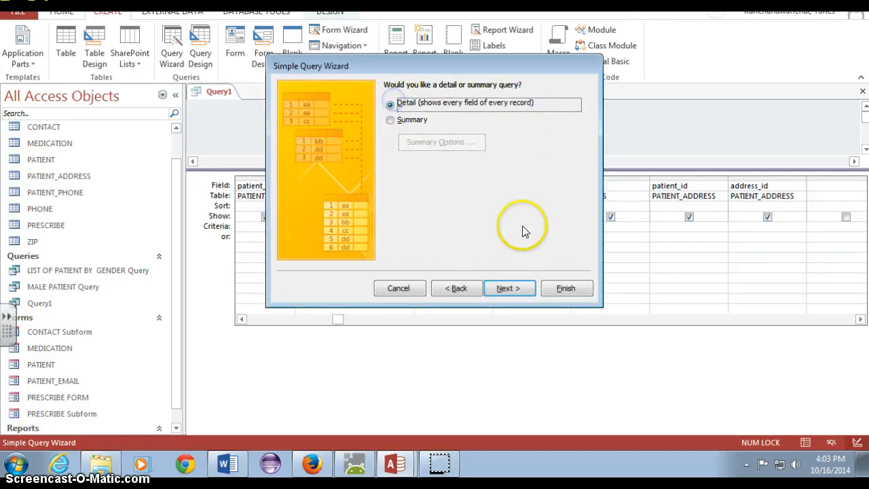
left_click(510, 288)
left_click(568, 291)
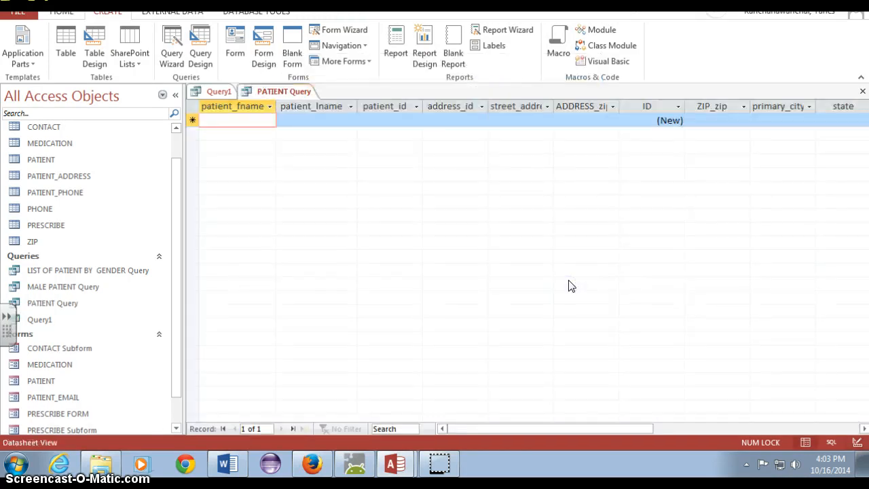
Examine the records in the PATIENT, PATIENT_ADDRESS and PATIENT_PHONE tables, comparing the patient_id and address_id links.
double_click(44, 160)
double_click(21, 176)
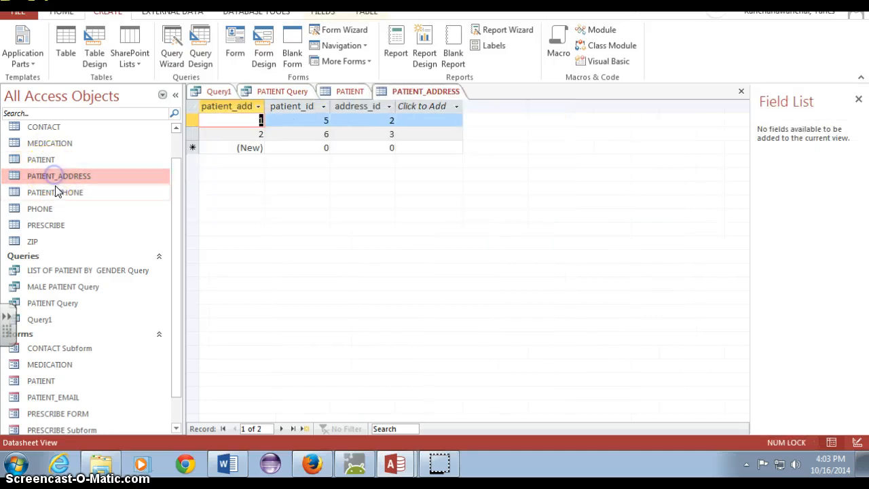
double_click(57, 192)
mouse_move(53, 174)
left_mouse_down()
mouse_move(51, 187)
mouse_move(43, 173)
left_mouse_up()
double_click(23, 176)
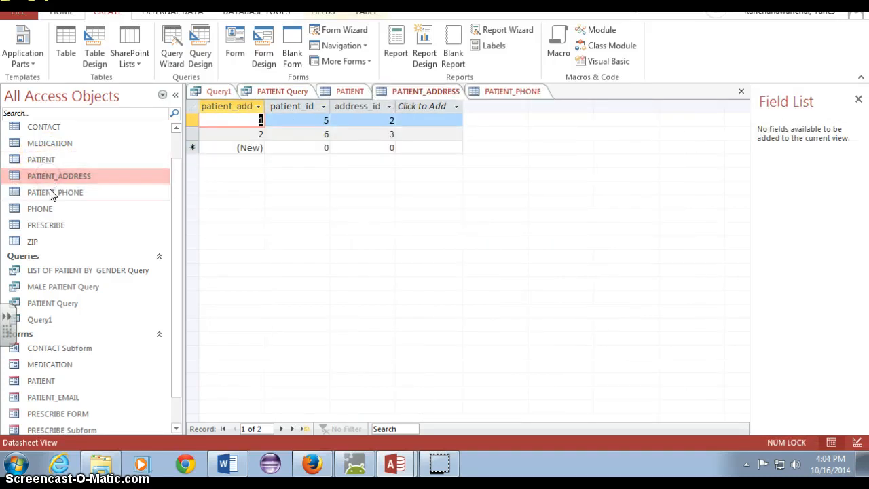
left_click(50, 193)
double_click(46, 161)
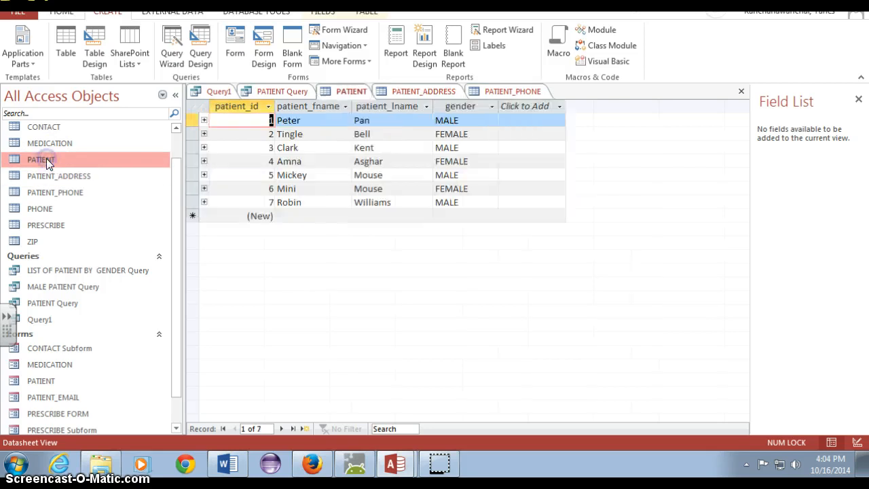
double_click(47, 176)
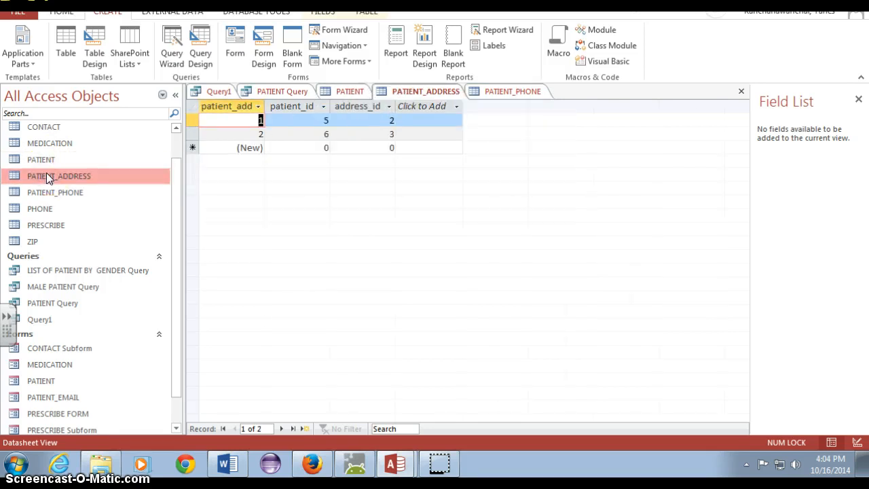
left_click(46, 180)
double_click(41, 161)
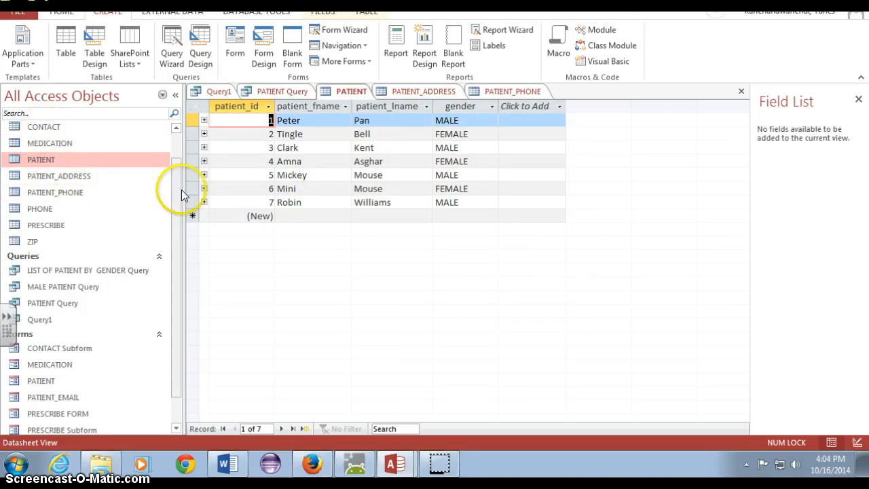
Open the ADDRESS table and set the zip of the record with address_id 2 to 34006.
left_click(177, 146)
double_click(116, 144)
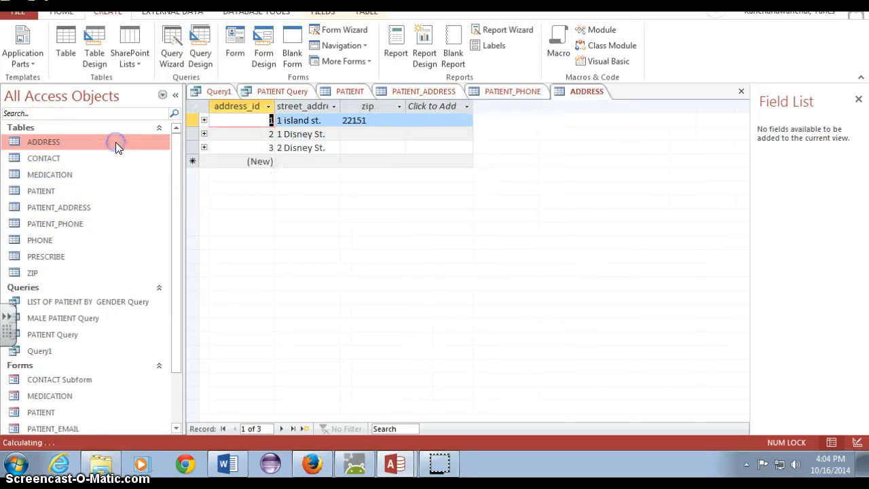
left_click(269, 123)
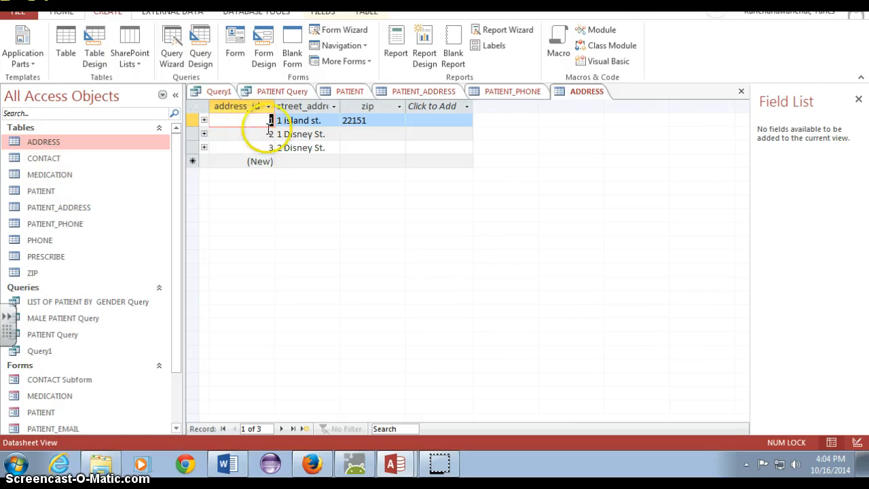
left_click(360, 135)
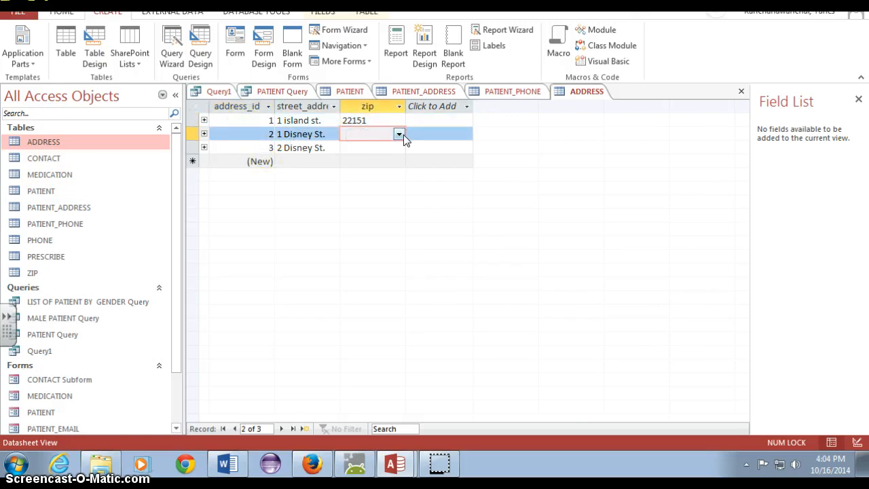
left_click(399, 135)
left_click(378, 154)
Set the zip of the record with address_id 3 to 34038 in the ADDRESS table and save the change.
left_click(385, 150)
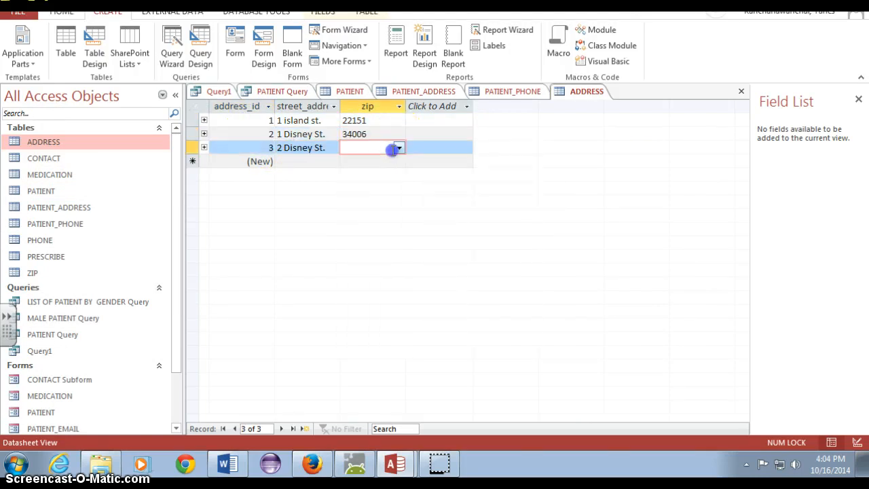
left_click(399, 147)
left_click(372, 208)
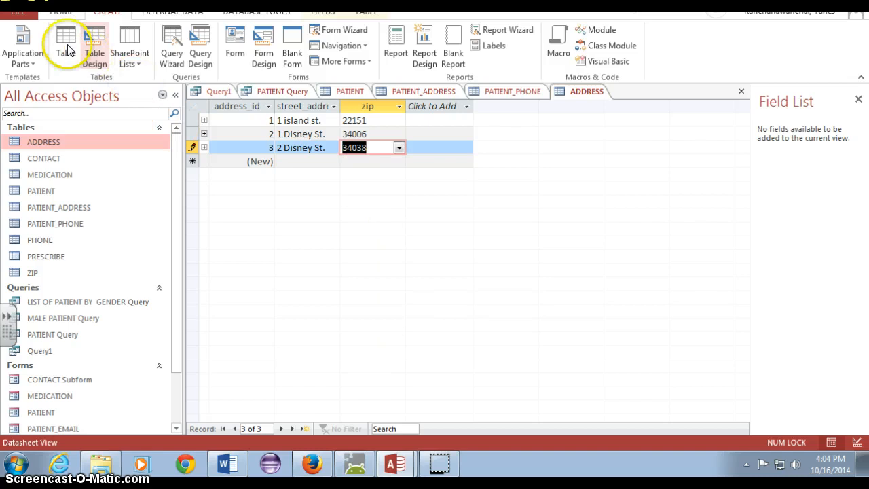
left_click(57, 14)
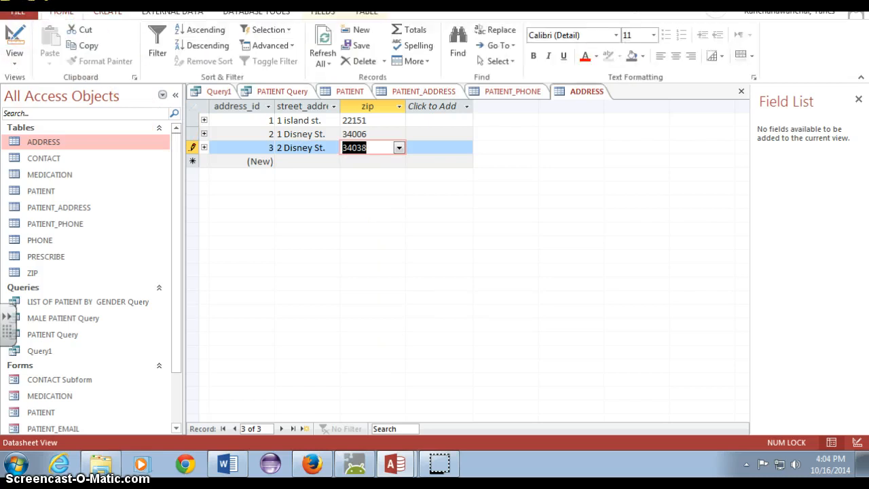
left_click_drag(449, 2, 450, 45)
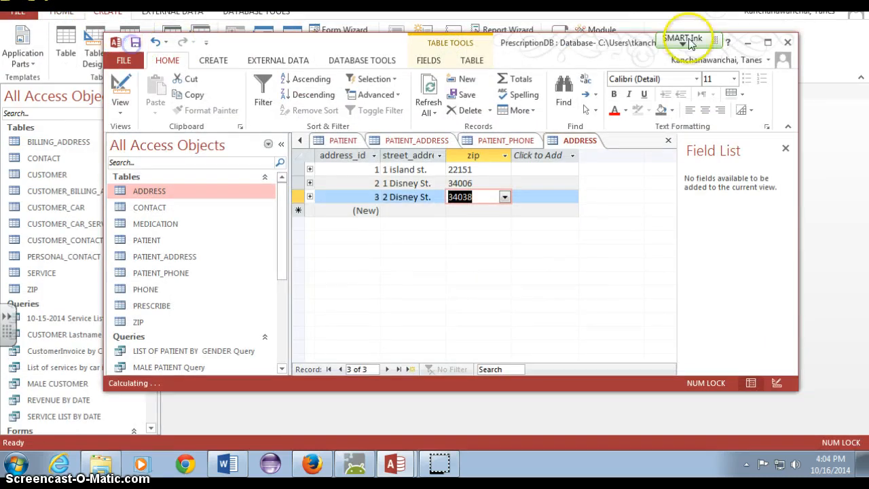
left_click(765, 44)
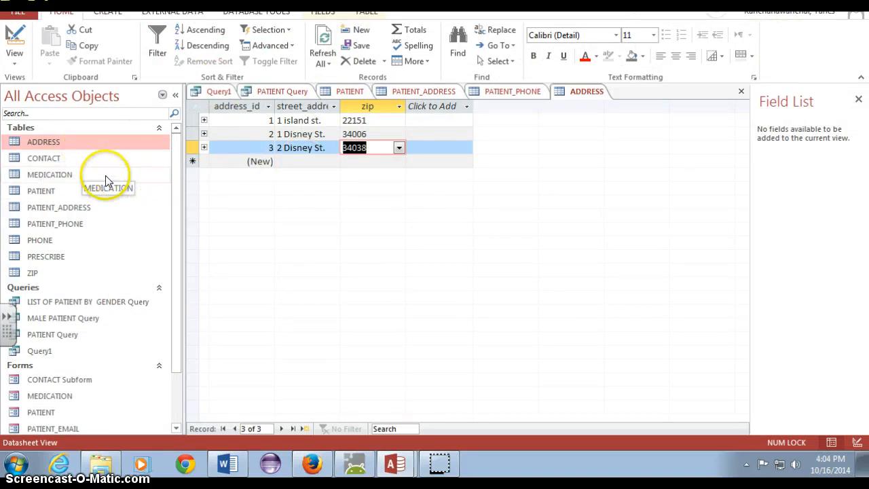
Review the PATIENT_ADDRESS and PATIENT tables to match each linked patient_id and address_id with a patient record.
left_click(70, 211)
double_click(70, 211)
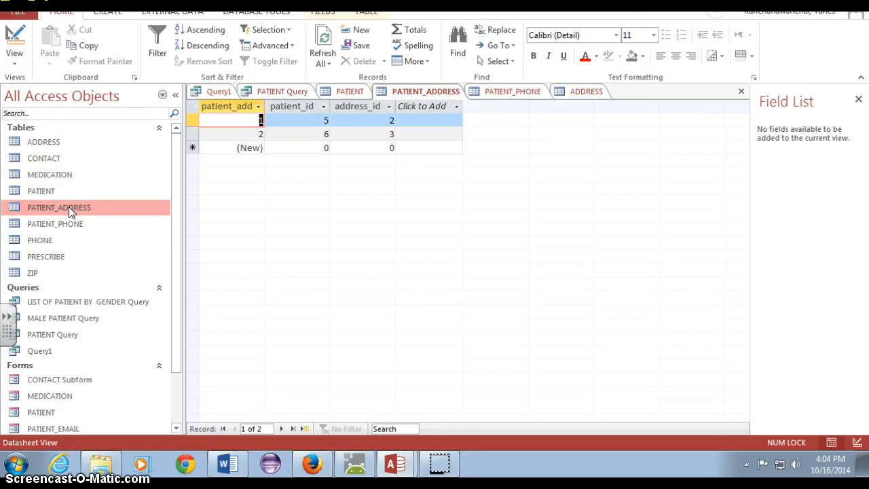
left_click(242, 133)
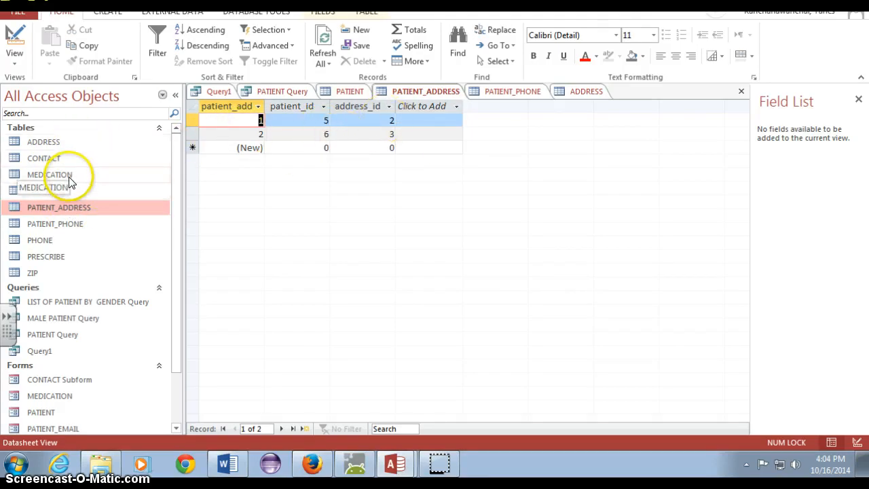
left_click(60, 191)
double_click(60, 191)
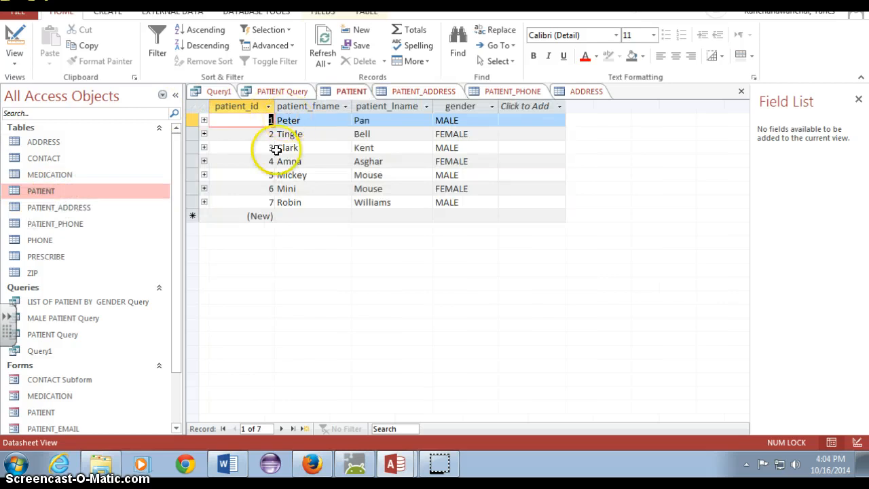
double_click(63, 207)
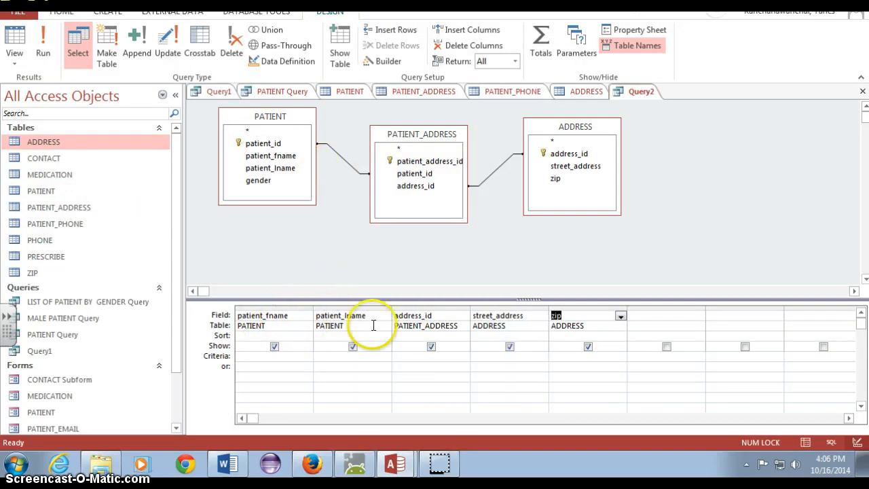
Run the query joining PATIENT, PATIENT_ADDRESS and ADDRESS to check its records, and return to Design View.
left_click(41, 46)
left_click(14, 58)
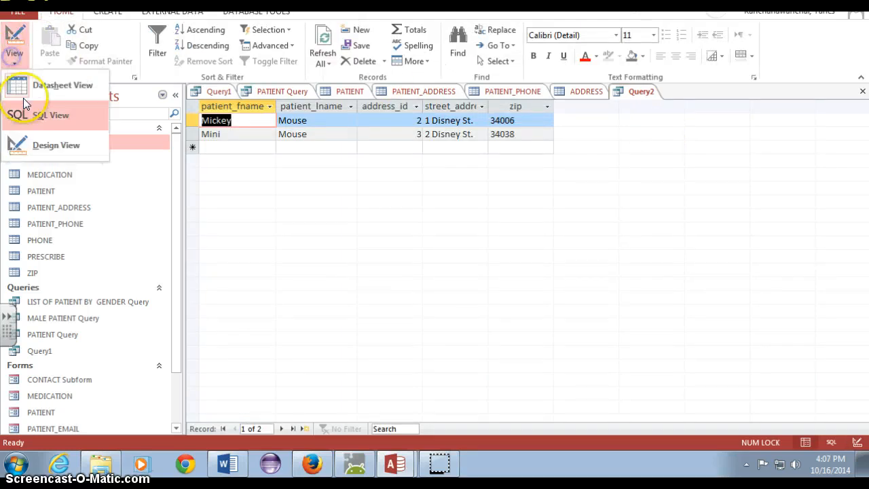
left_click(40, 145)
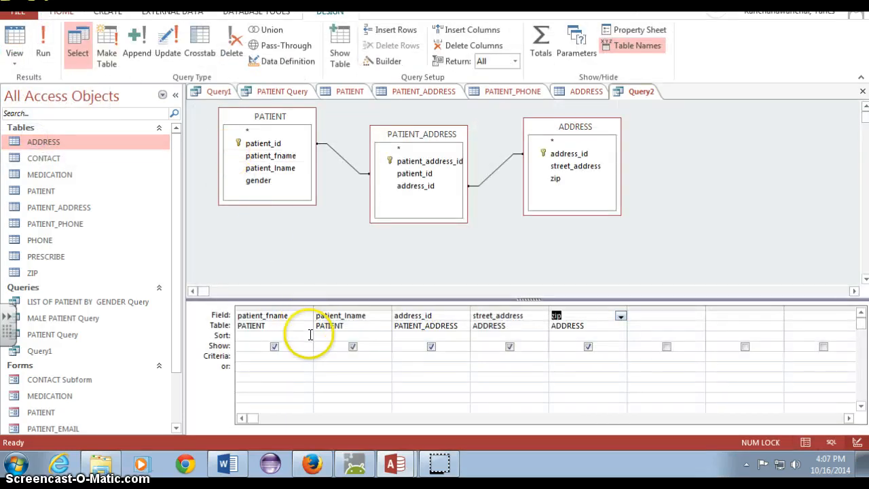
Add the ZIP table to the query design beside the ADDRESS table.
left_click(686, 316)
left_click(700, 316)
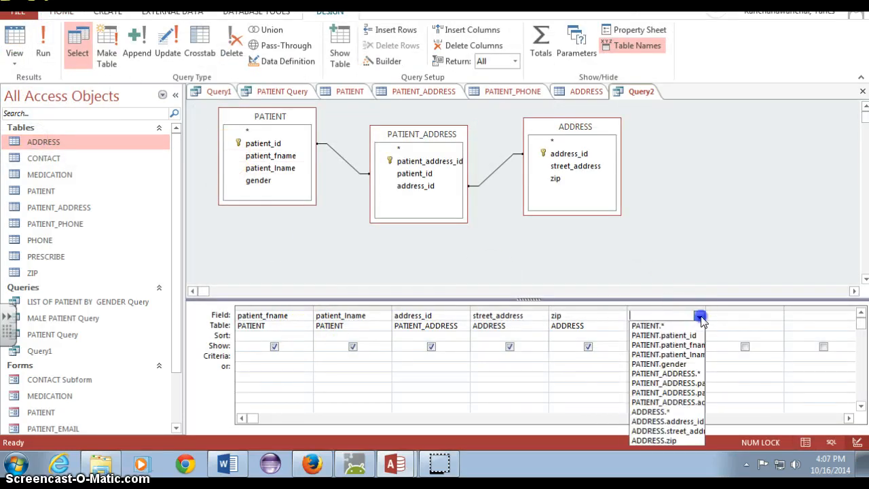
left_click(625, 251)
left_click_drag(31, 273, 592, 155)
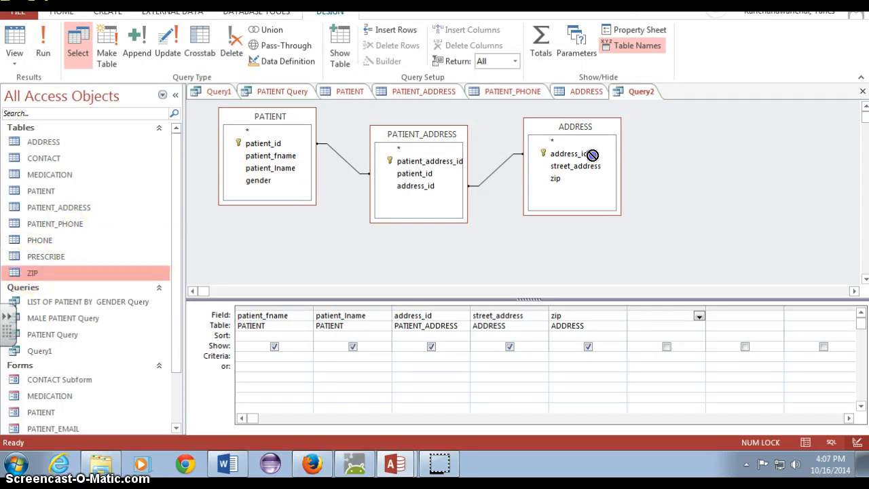
left_click_drag(700, 152, 698, 155)
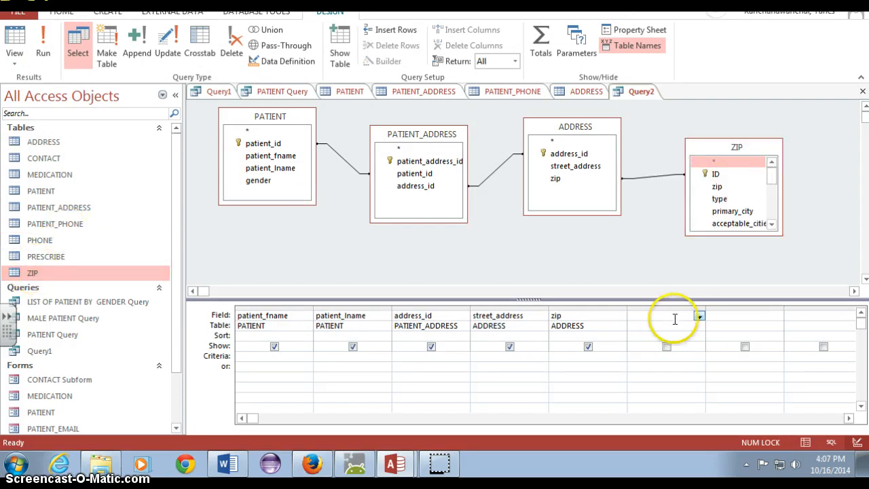
Add the primary_city field from the ZIP table as the query column after zip.
left_click(699, 326)
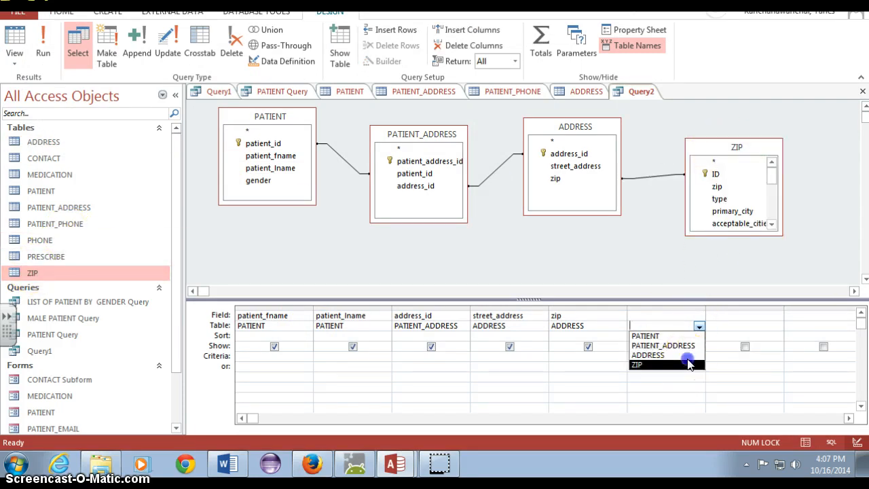
left_click(690, 364)
left_click(699, 316)
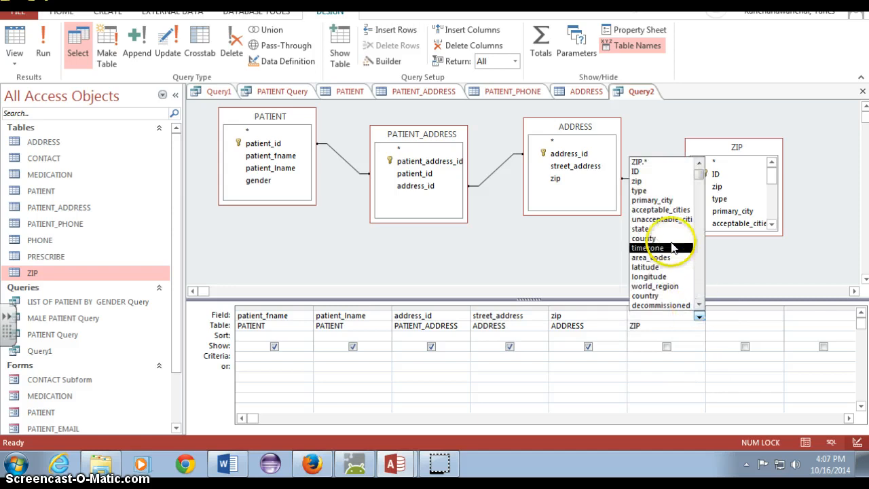
left_click(664, 201)
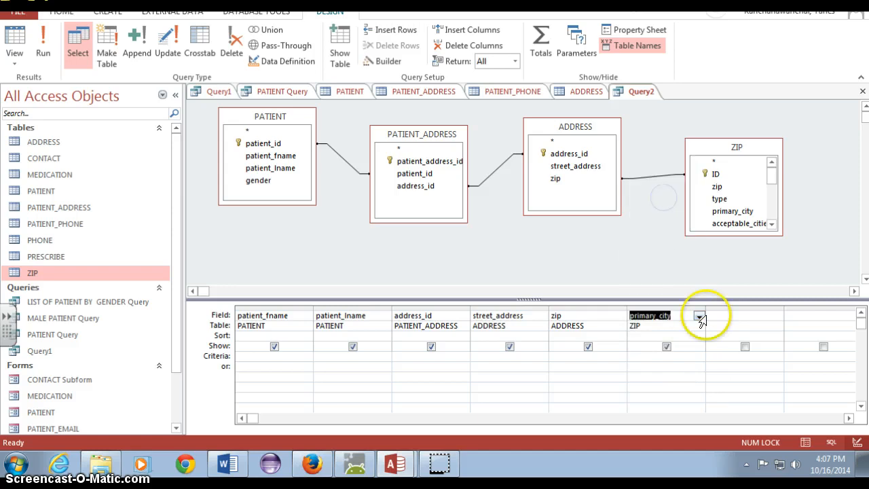